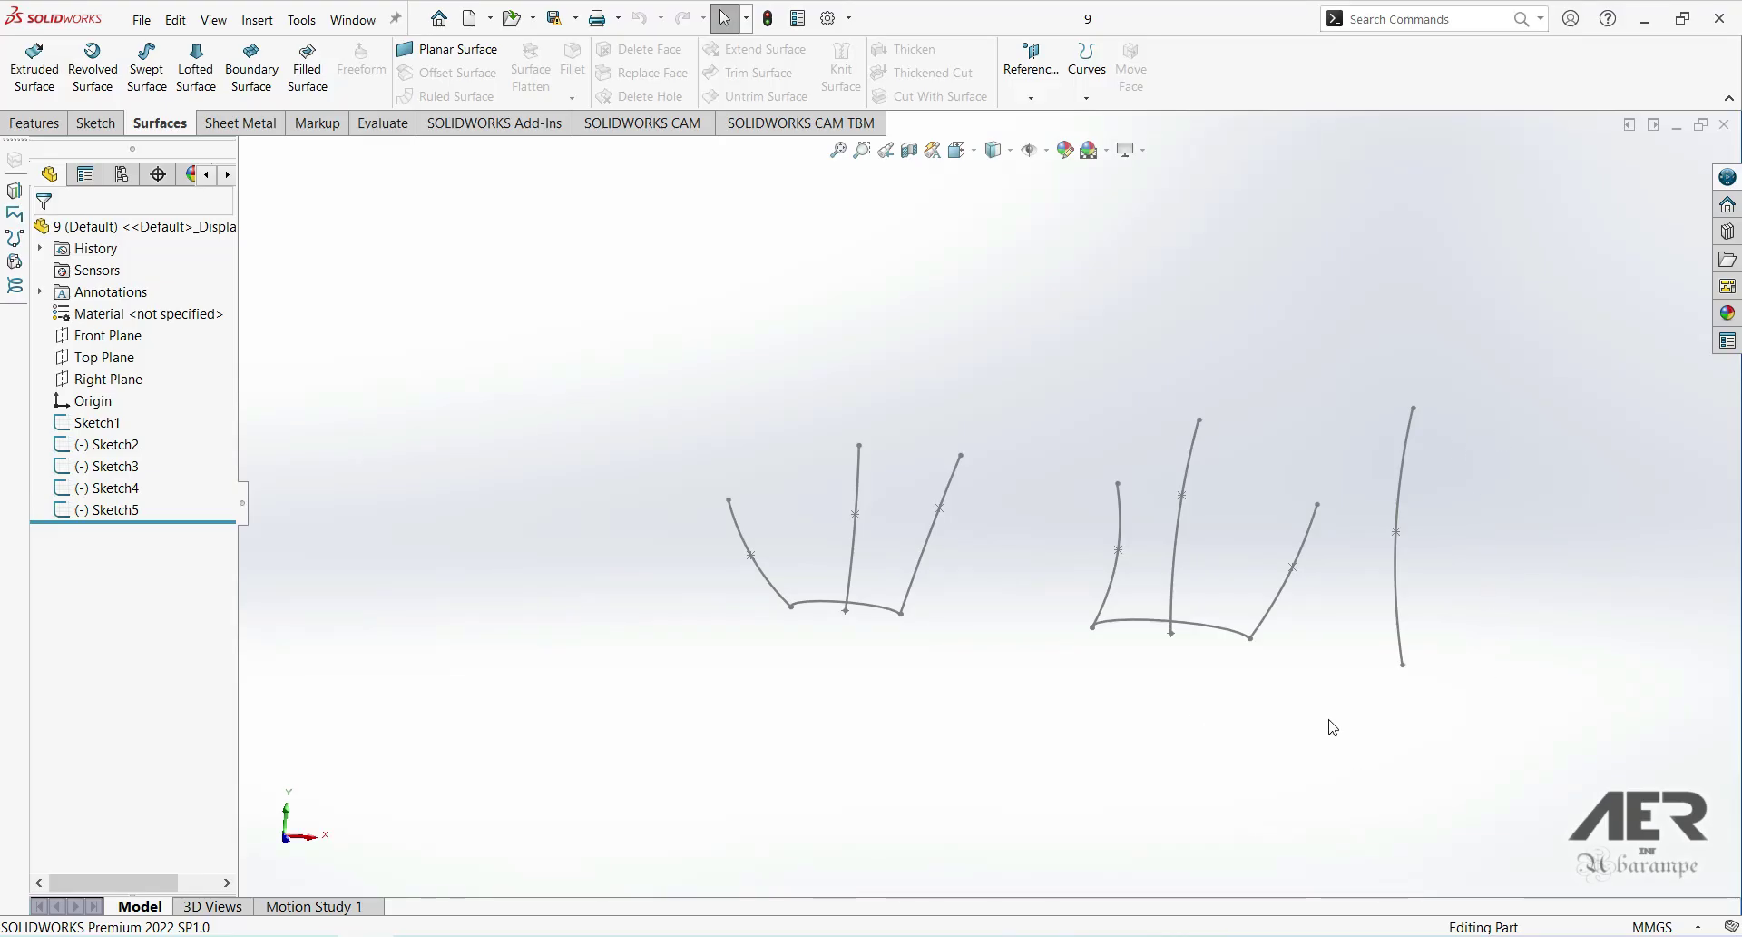
Step: Orbit around the sketches and pick the arc and both side curves to identify their sketches
mouse_move(1147, 727)
middle_down()
mouse_move(1022, 721)
mouse_move(1114, 714)
mouse_move(1101, 813)
mouse_move(1143, 790)
middle_up()
middle_drag(1207, 646, 1193, 602)
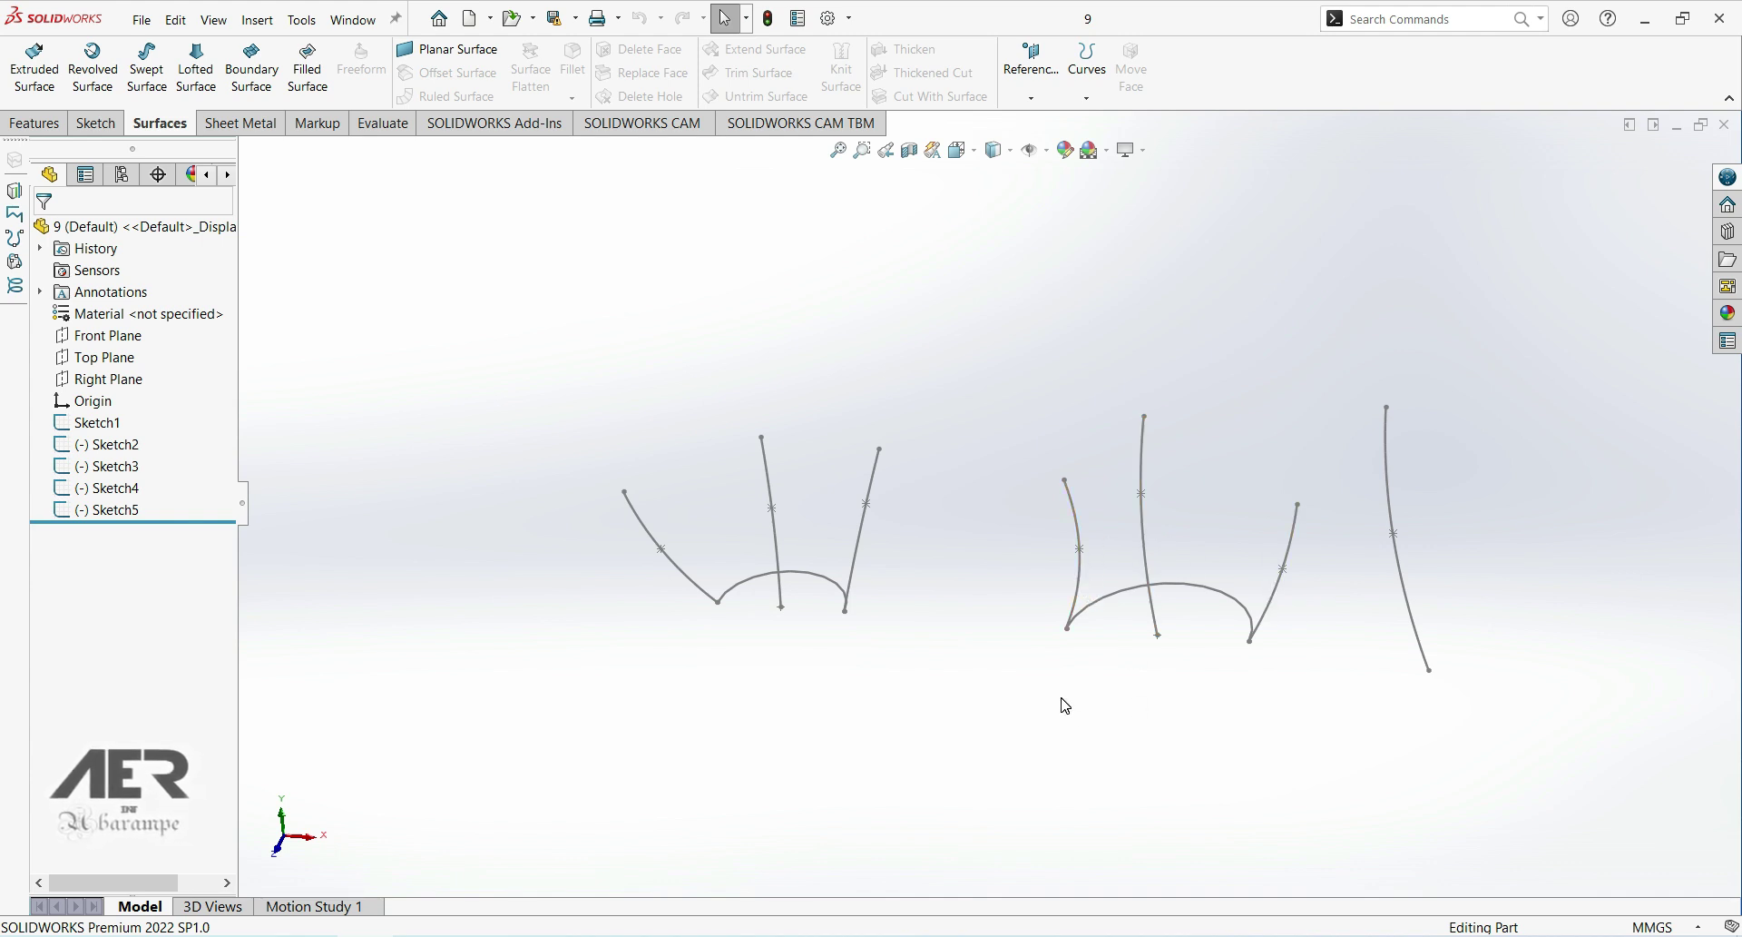
mouse_move(1066, 705)
middle_down()
mouse_move(1050, 716)
mouse_move(1081, 712)
mouse_move(1080, 664)
mouse_move(1179, 662)
mouse_move(1070, 697)
mouse_move(1065, 666)
mouse_move(1072, 695)
mouse_move(1035, 712)
mouse_move(1080, 738)
middle_up()
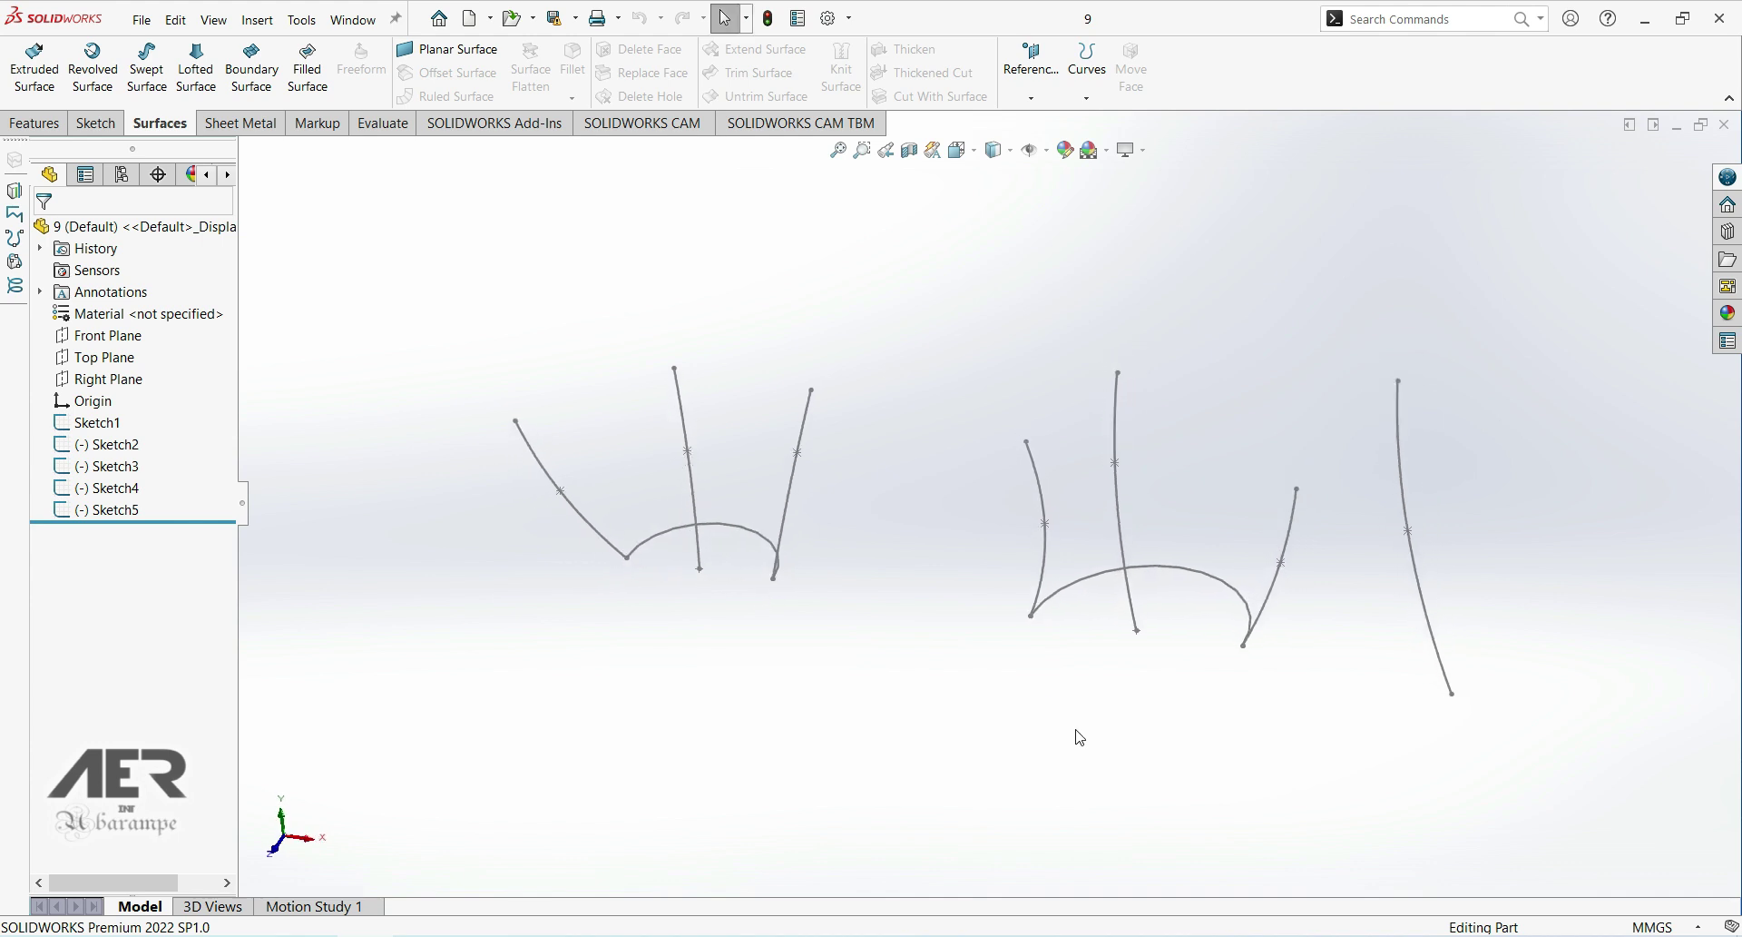
click(1086, 589)
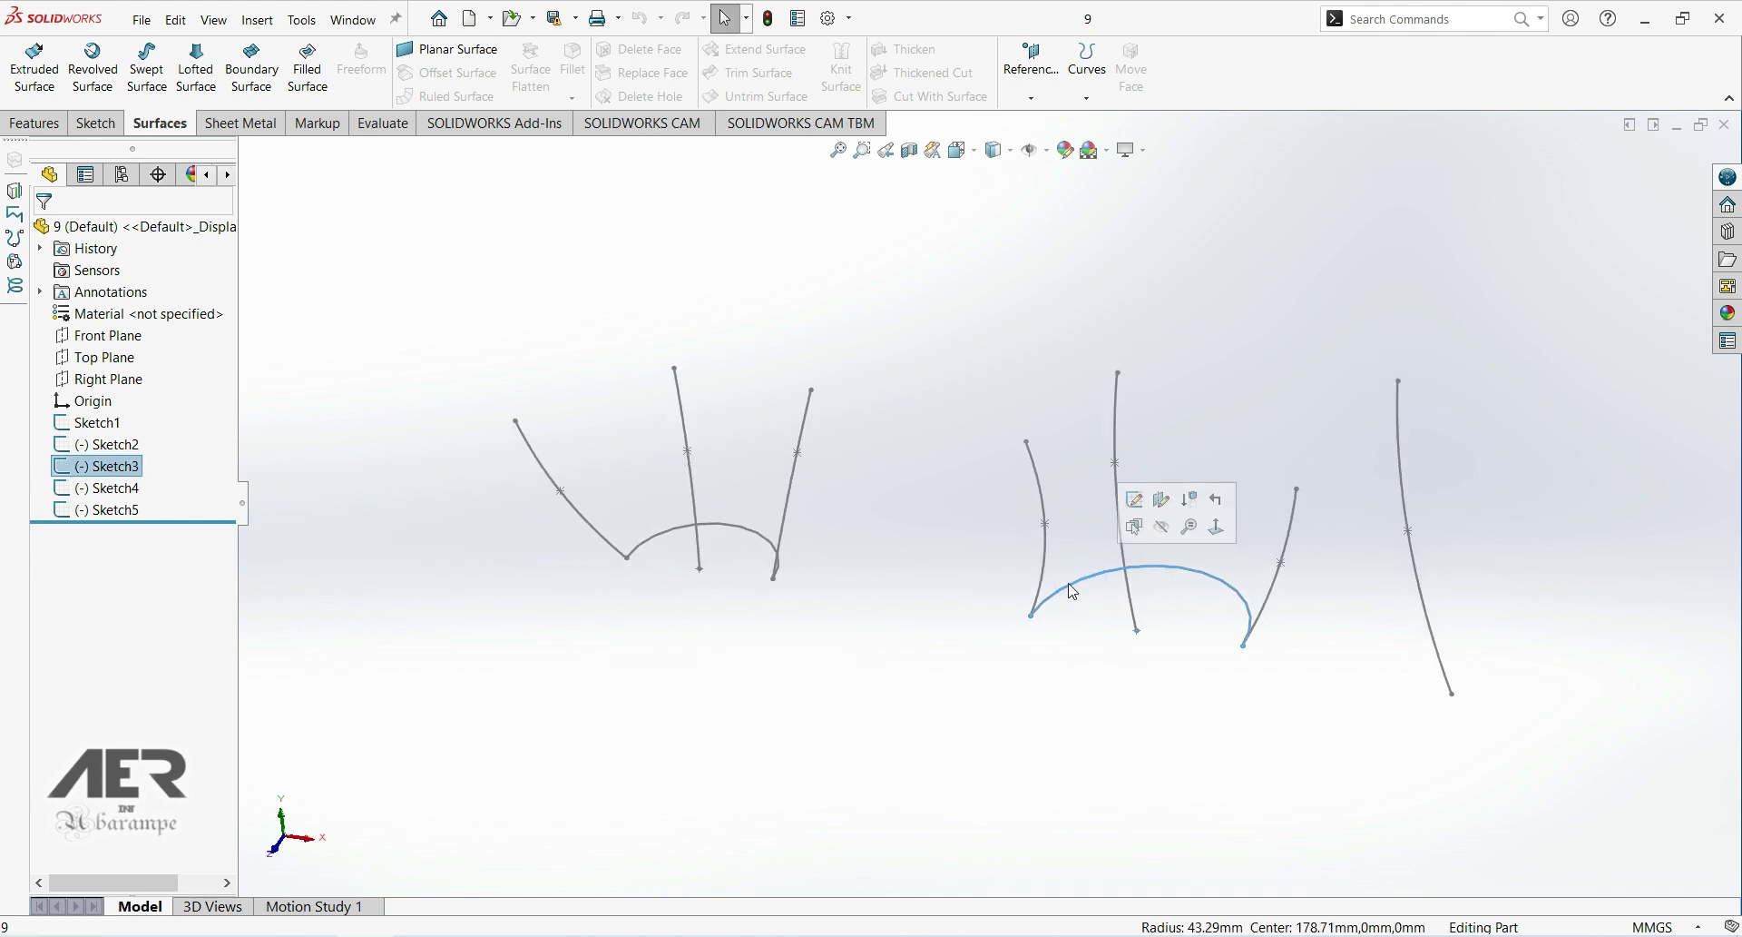
click(1043, 558)
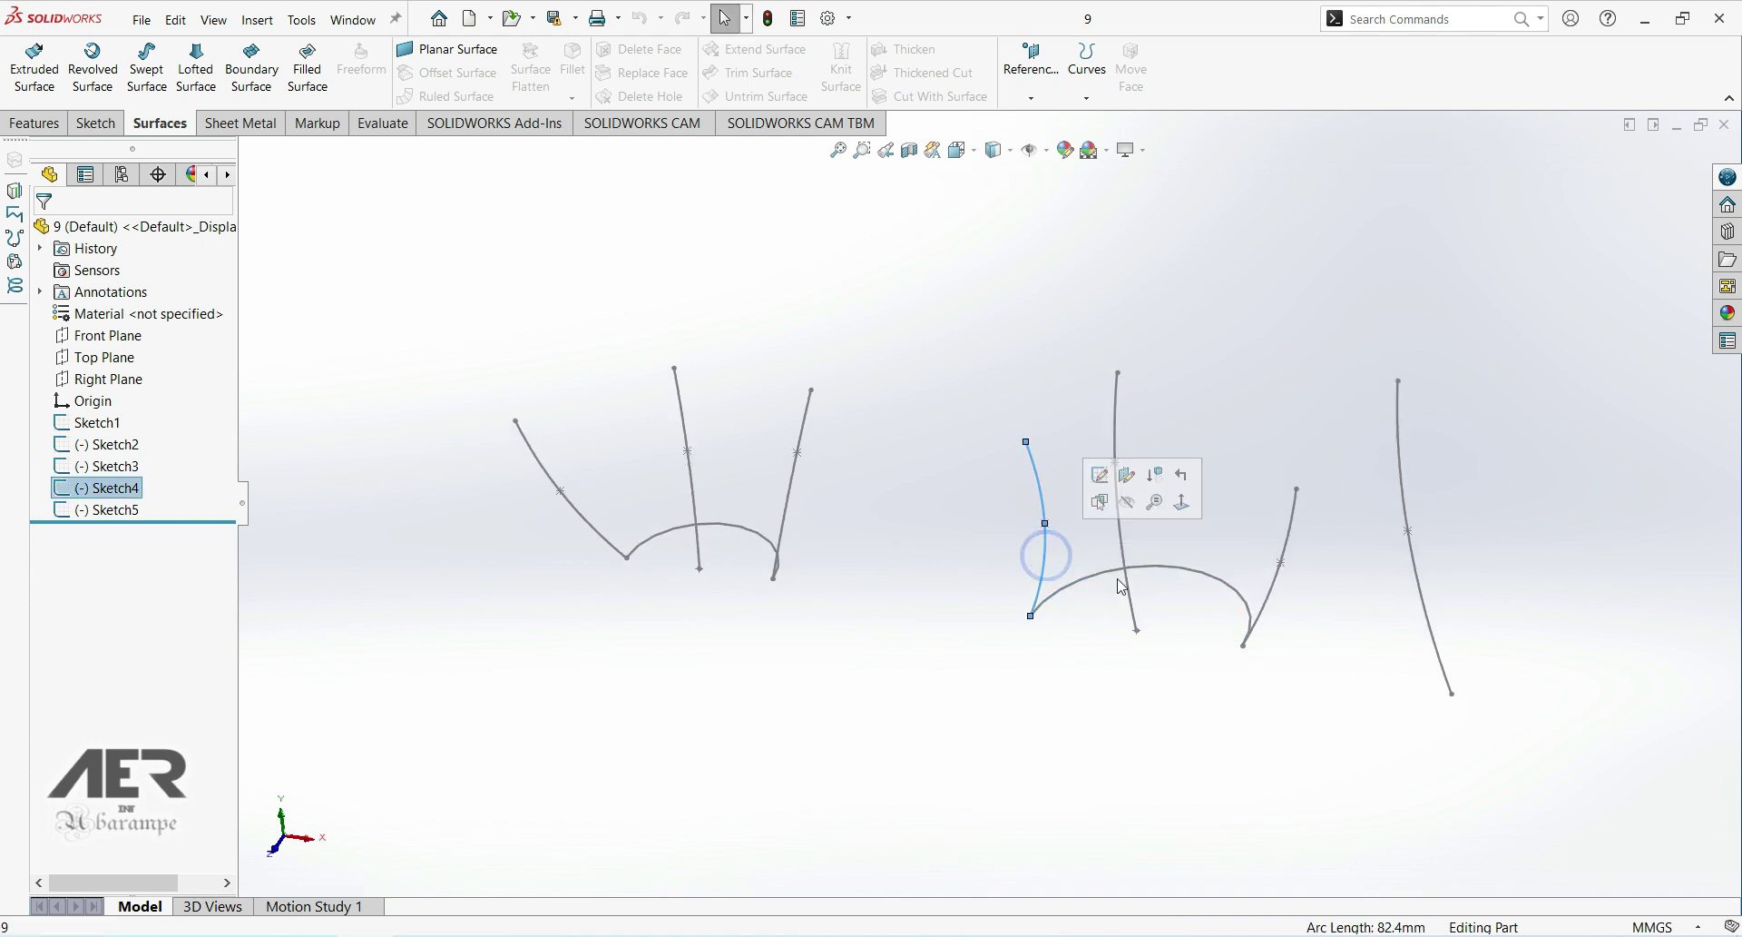
click(1287, 555)
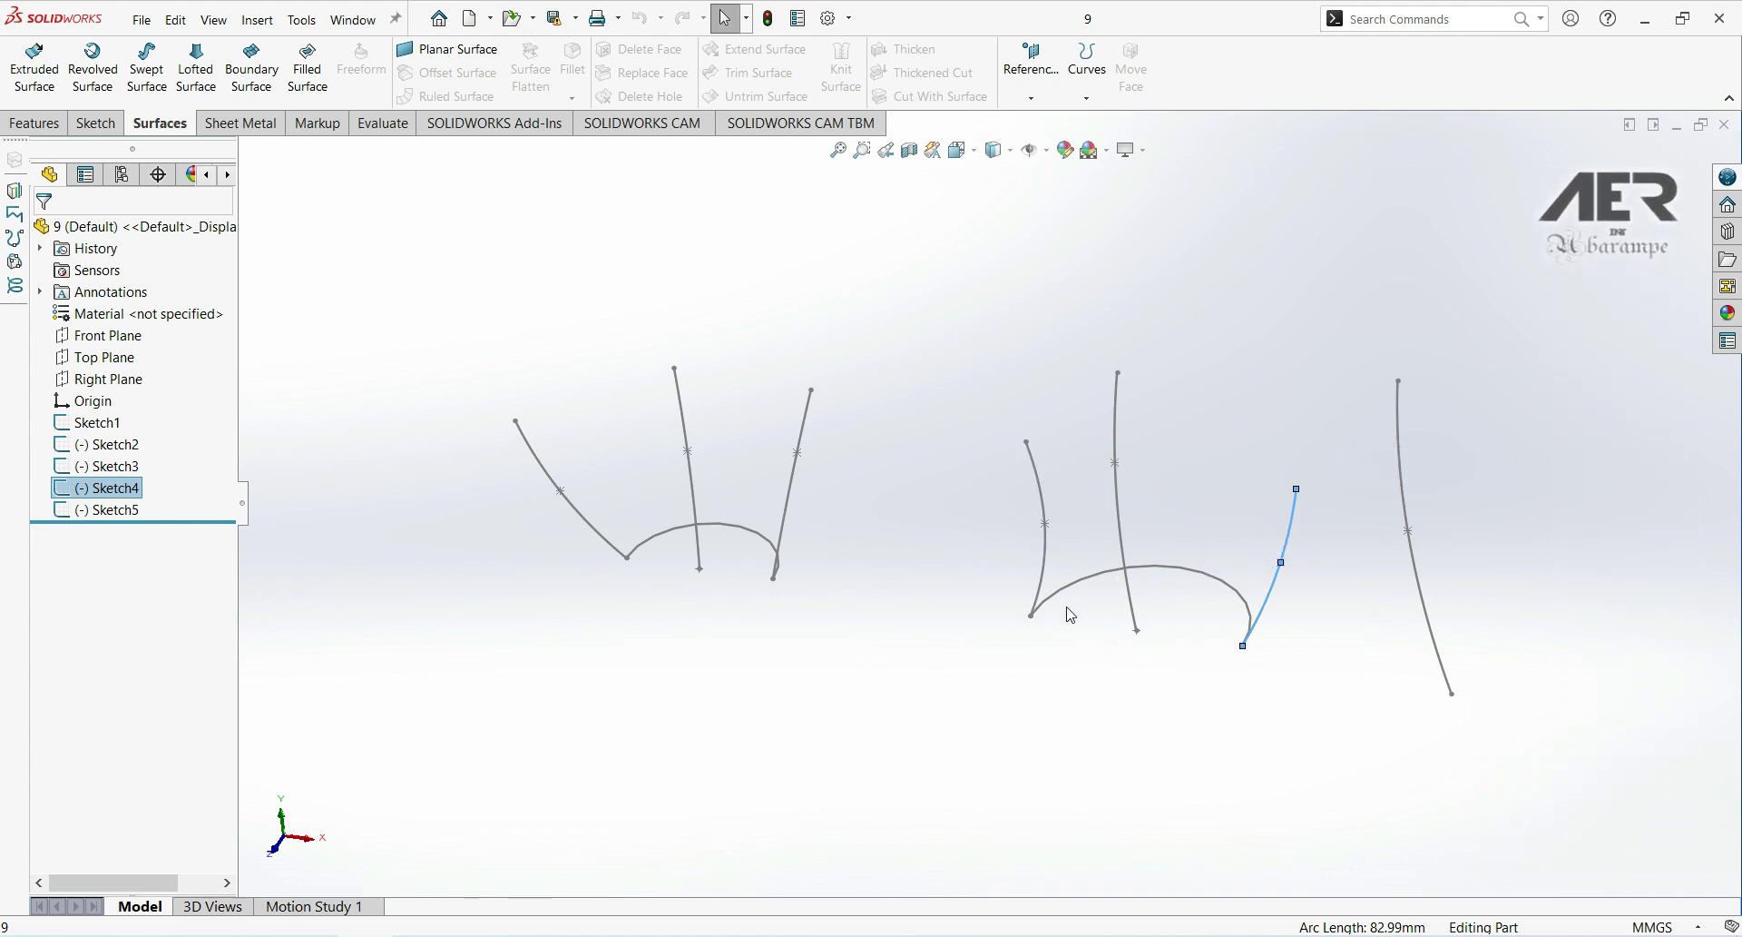
click(1101, 658)
mouse_move(1101, 657)
middle_down()
mouse_move(999, 580)
mouse_move(1002, 640)
middle_up()
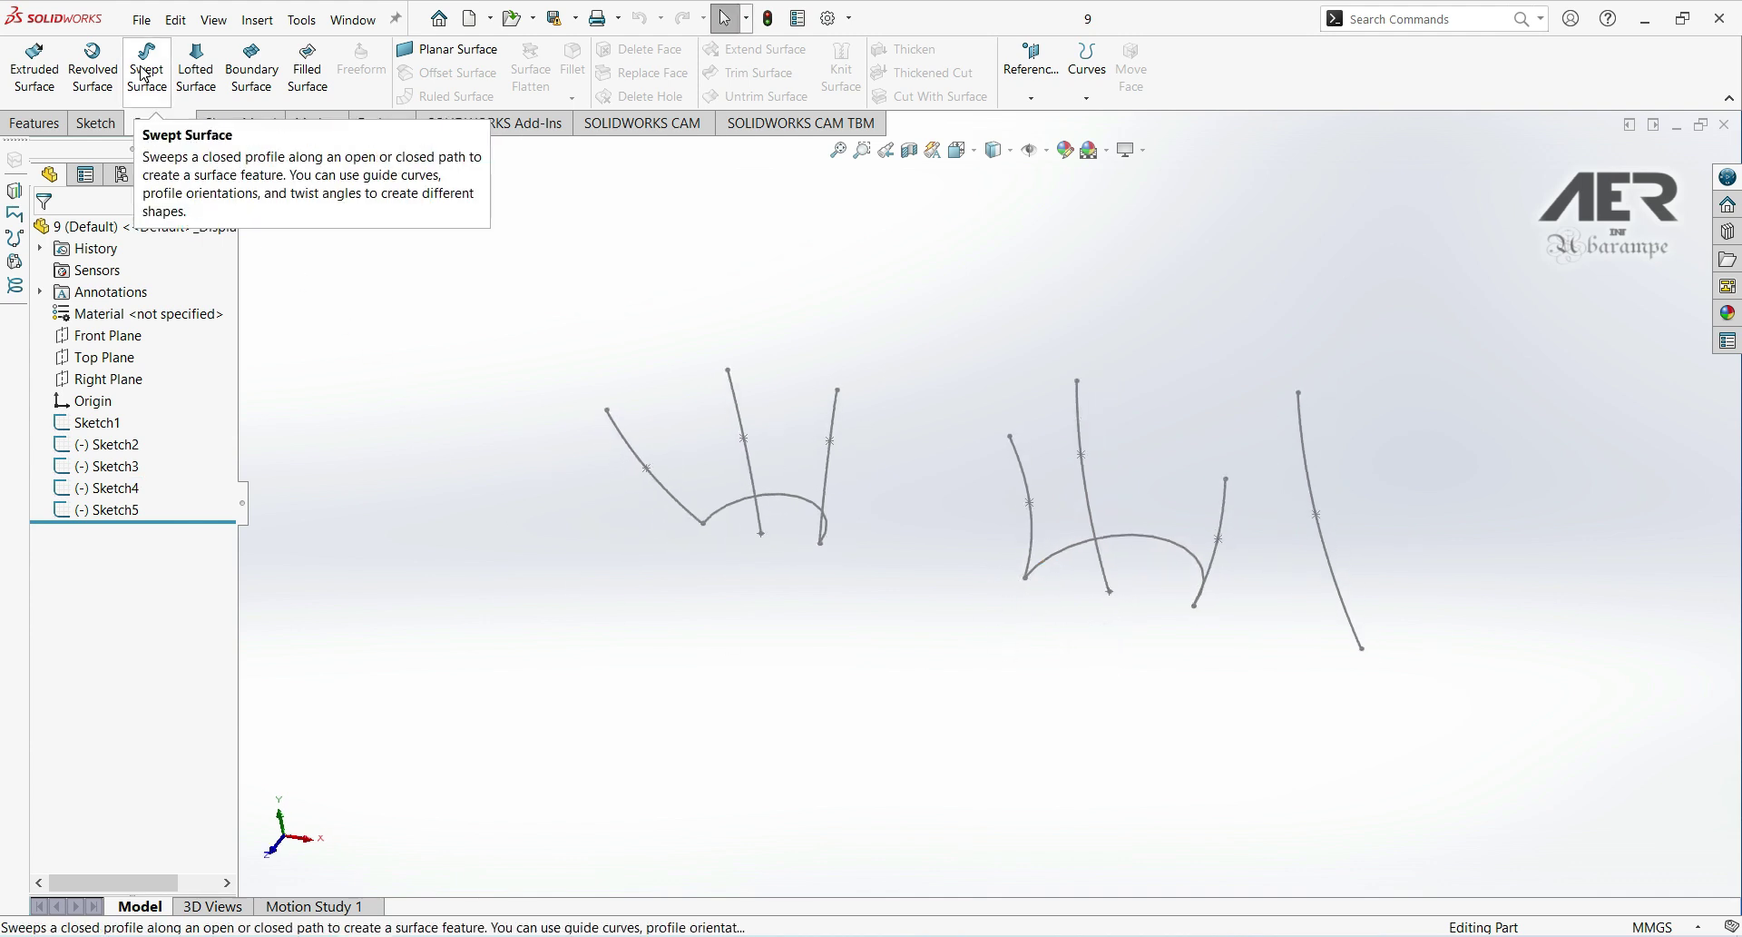
Step: Start a swept surface with the Sketch3 arc as profile and the straight line as path
click(145, 63)
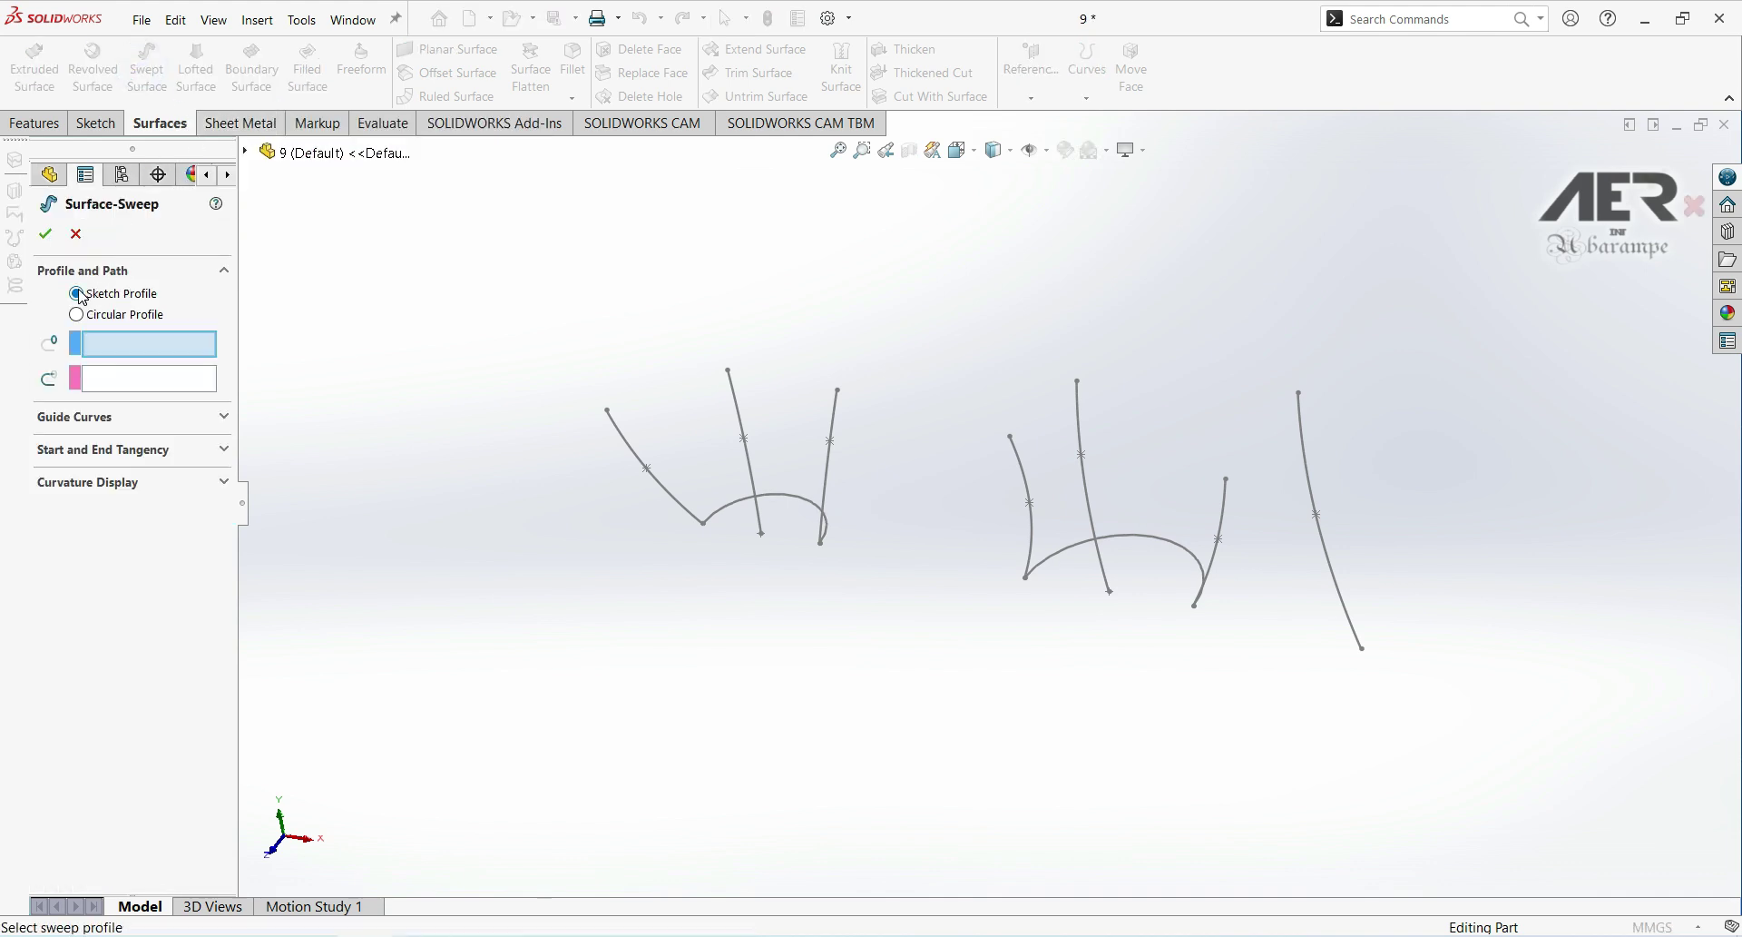
click(141, 343)
click(1152, 535)
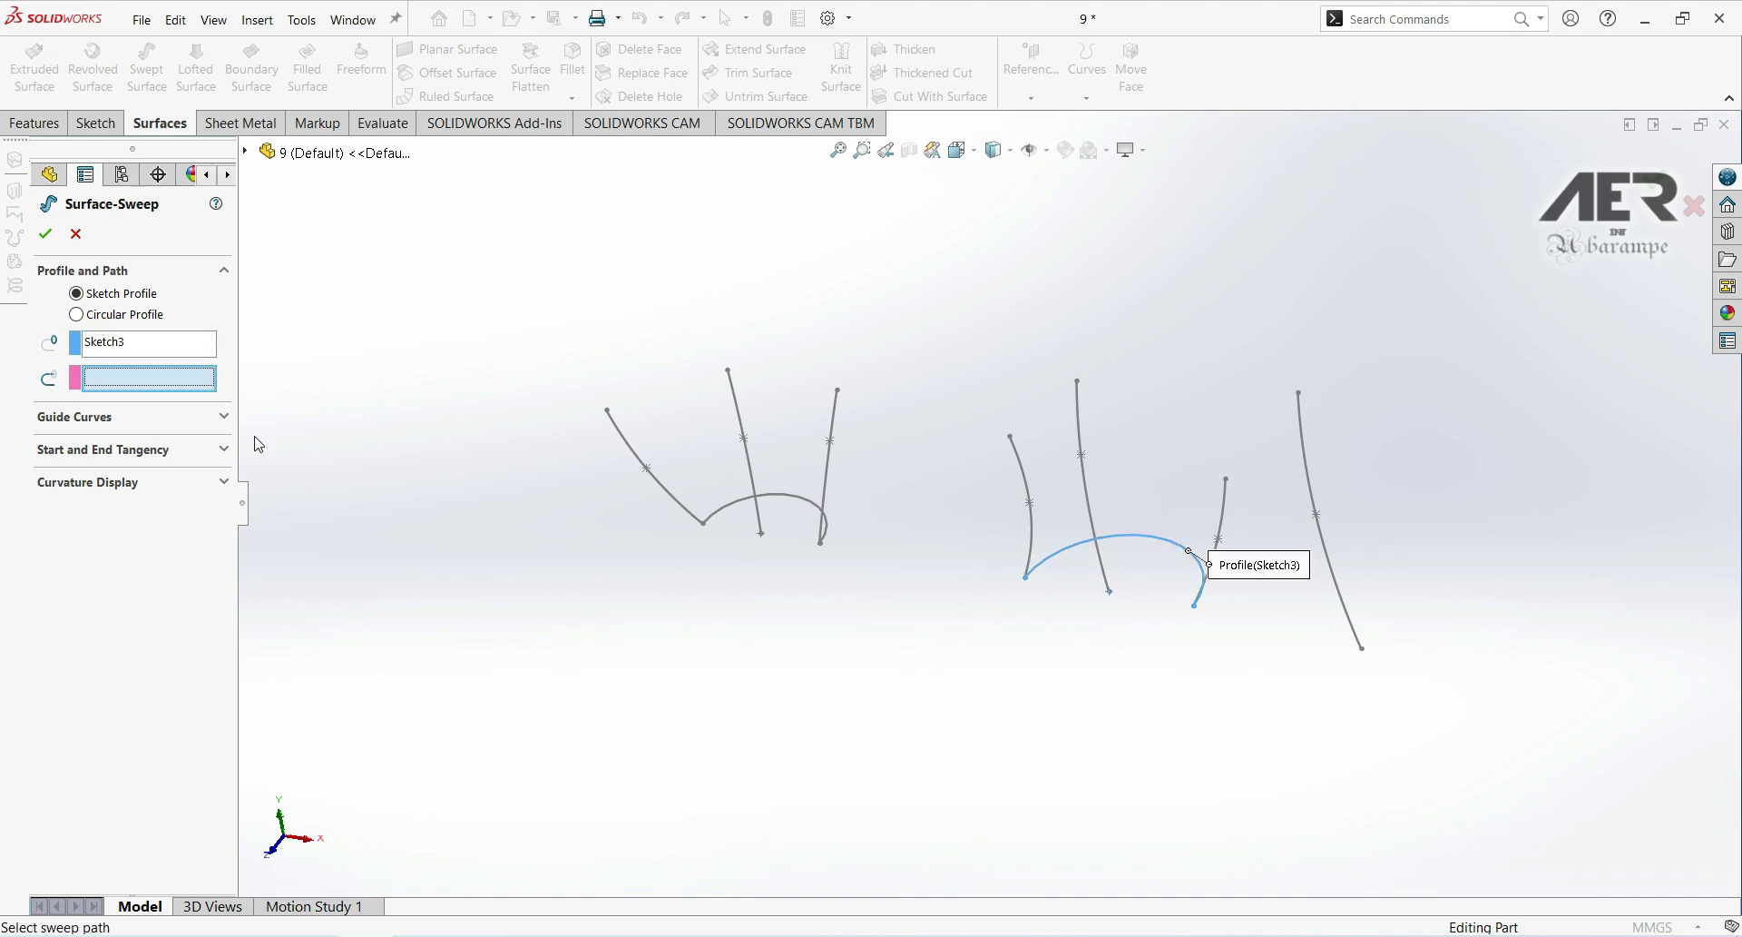
click(131, 381)
click(1089, 507)
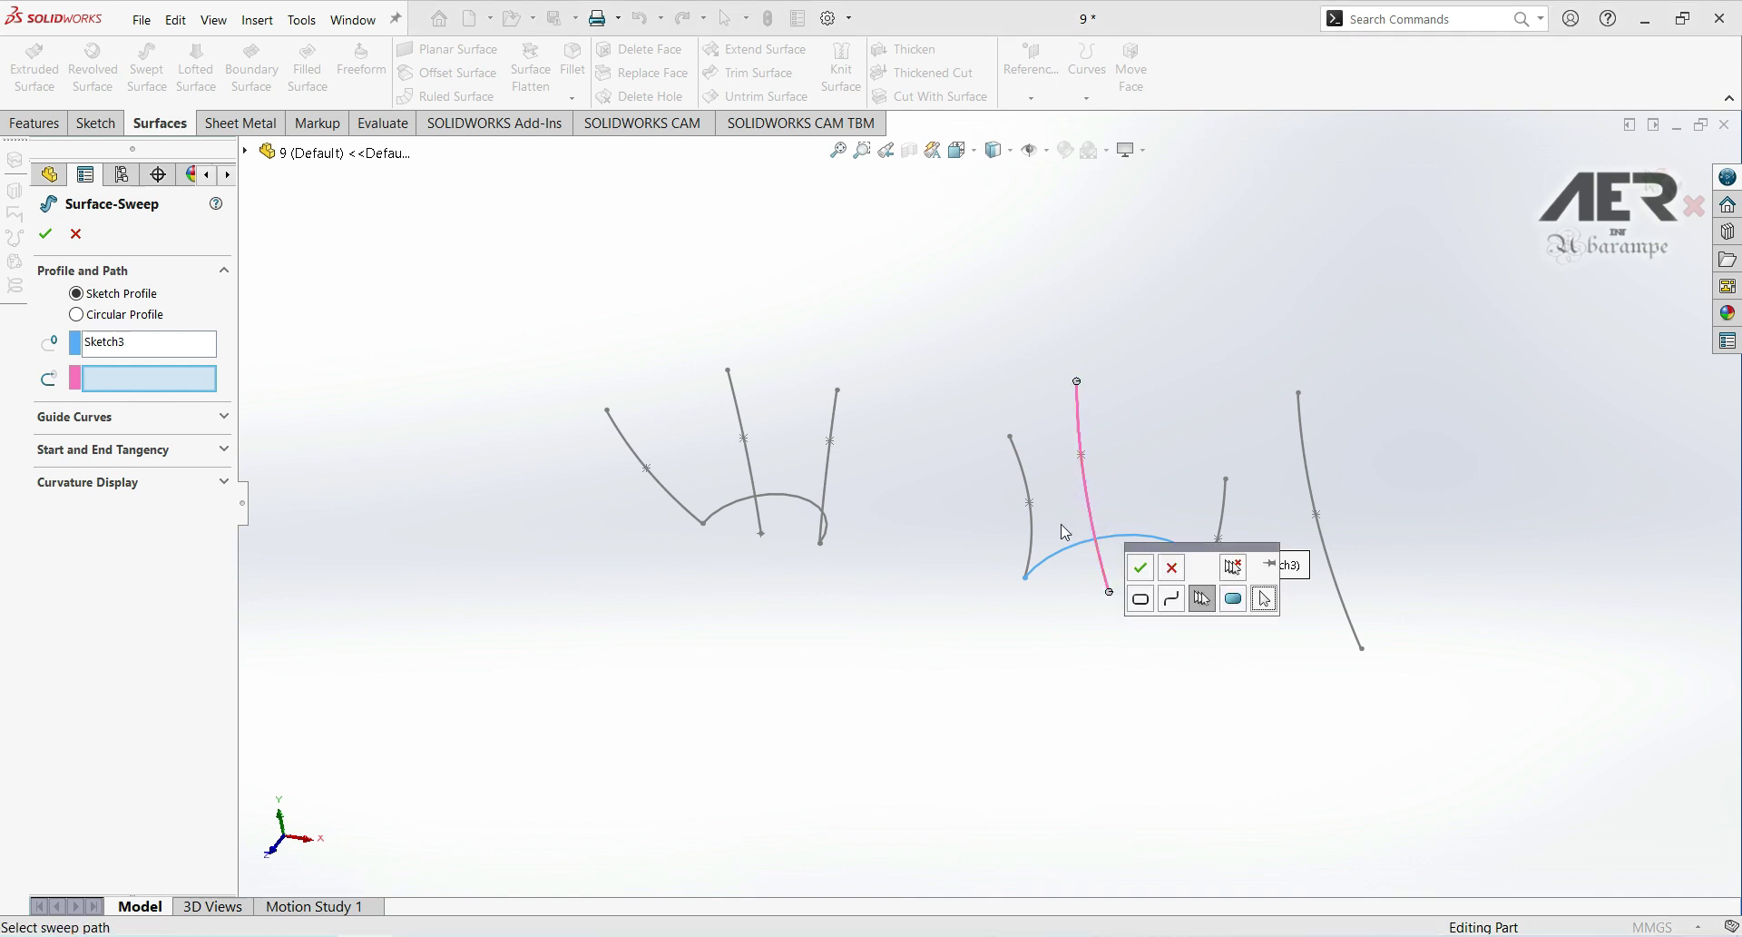
click(1143, 570)
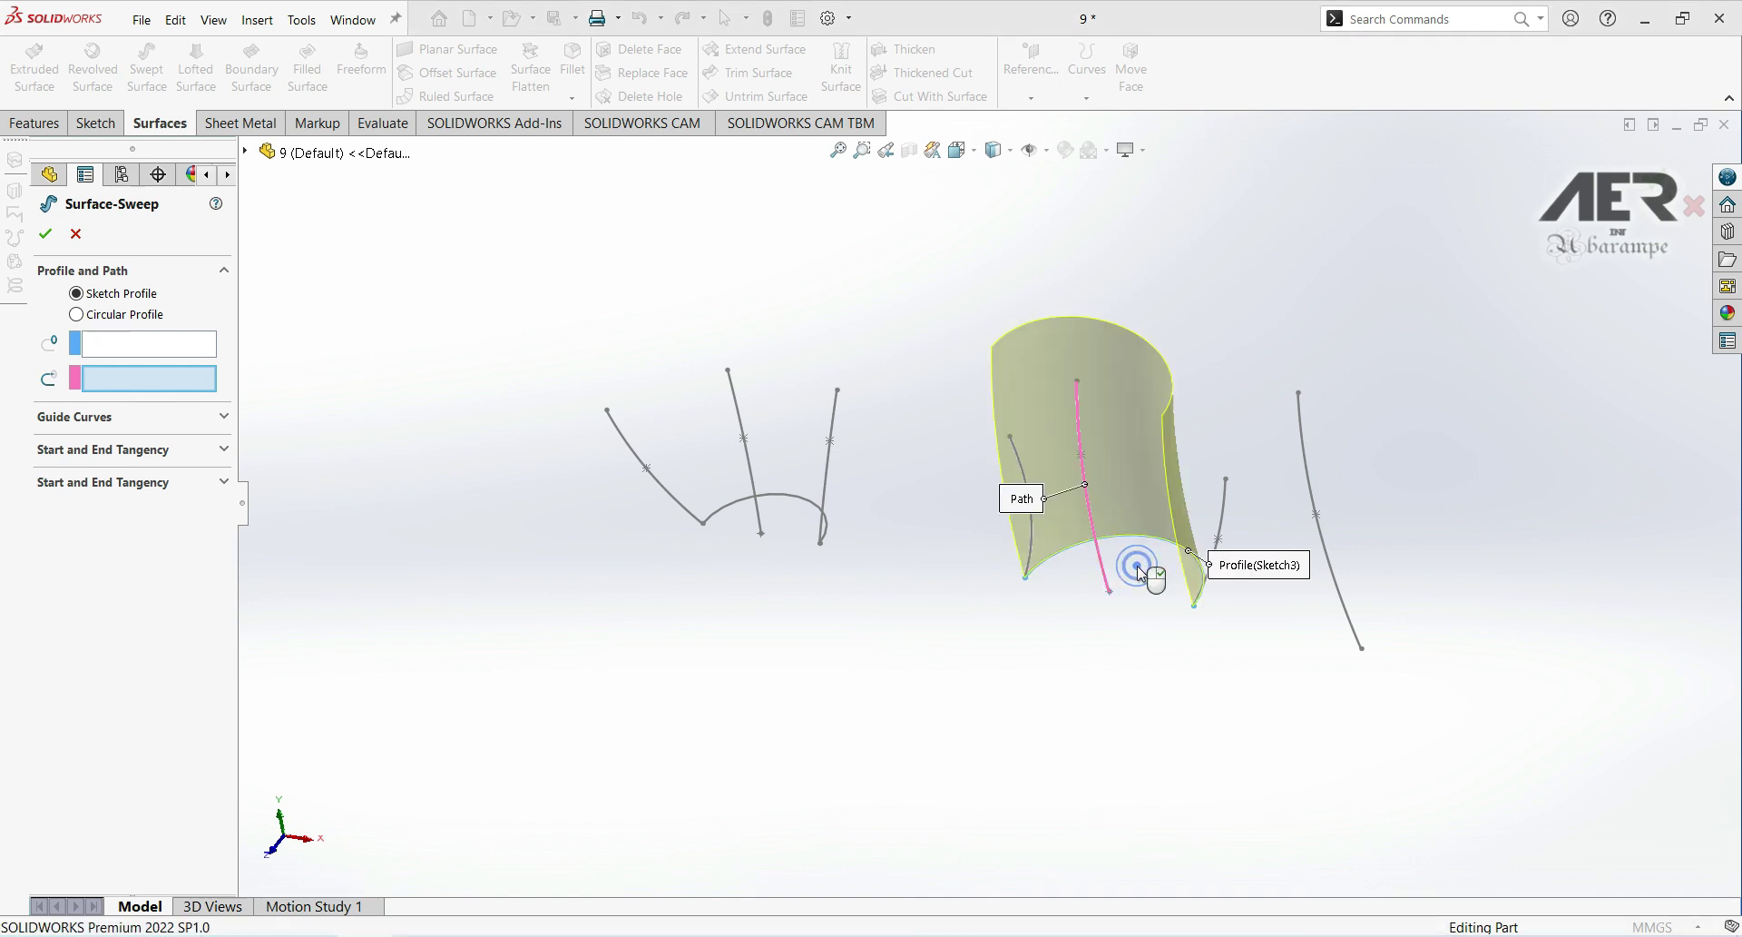
mouse_move(1020, 585)
middle_down()
mouse_move(1083, 602)
mouse_move(1023, 570)
mouse_move(1057, 556)
mouse_move(1102, 476)
mouse_move(1124, 543)
middle_up()
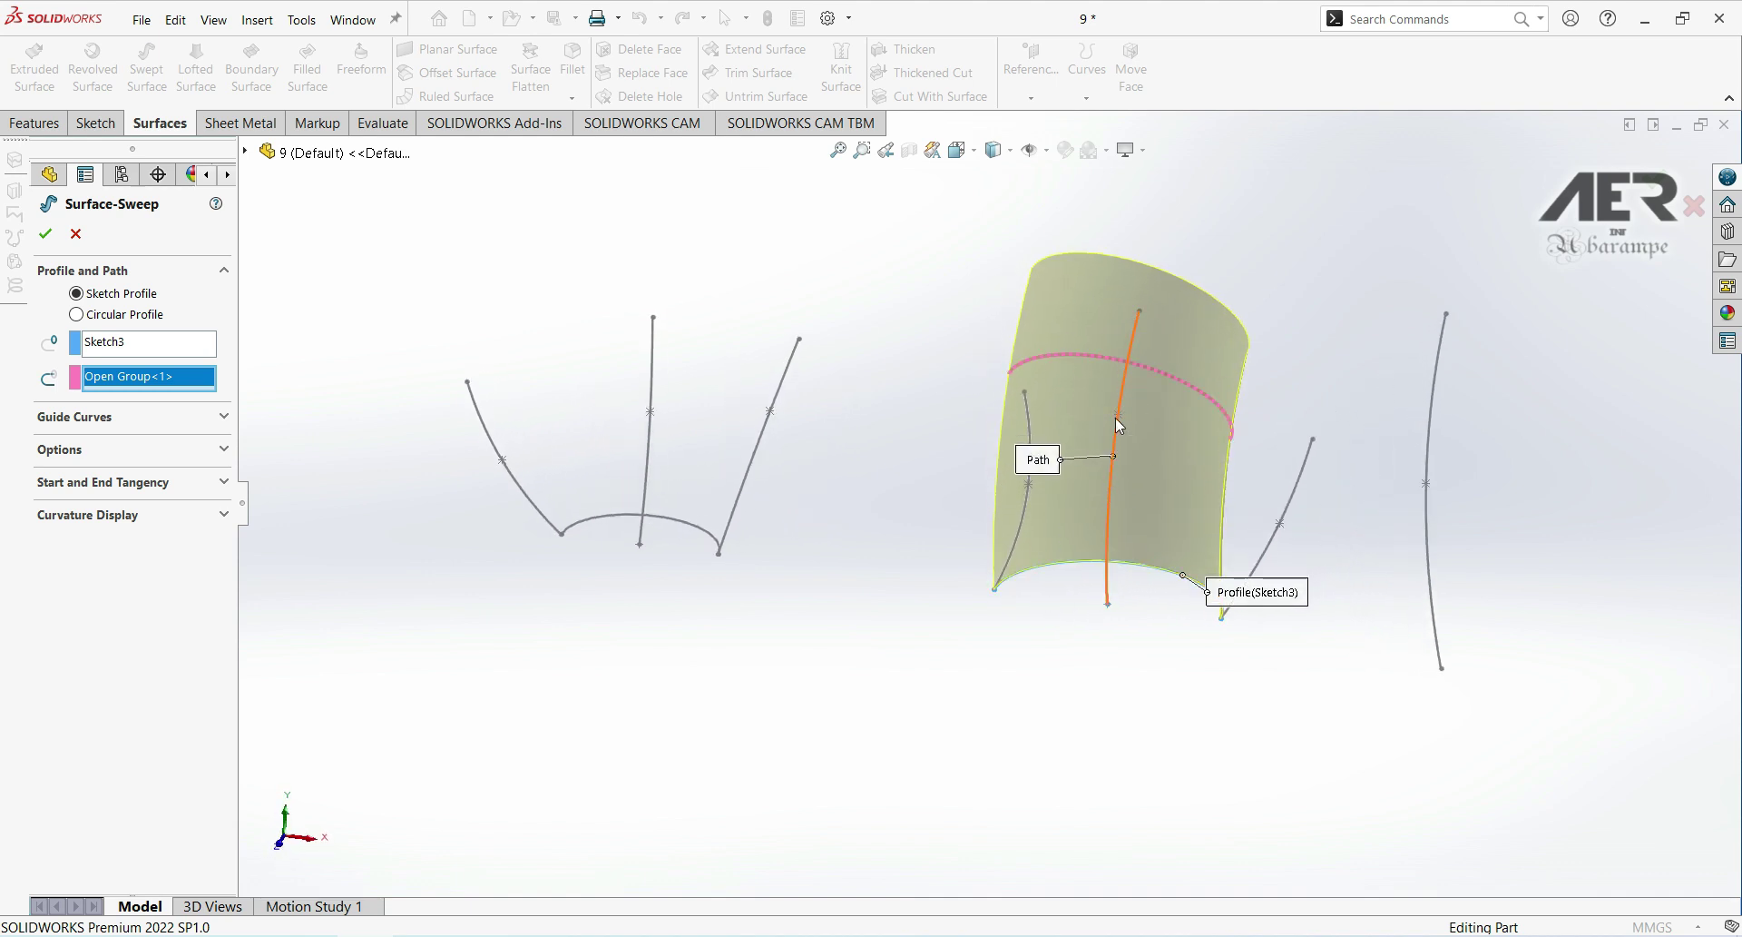
mouse_move(959, 603)
middle_down()
mouse_move(883, 603)
mouse_move(858, 507)
middle_up()
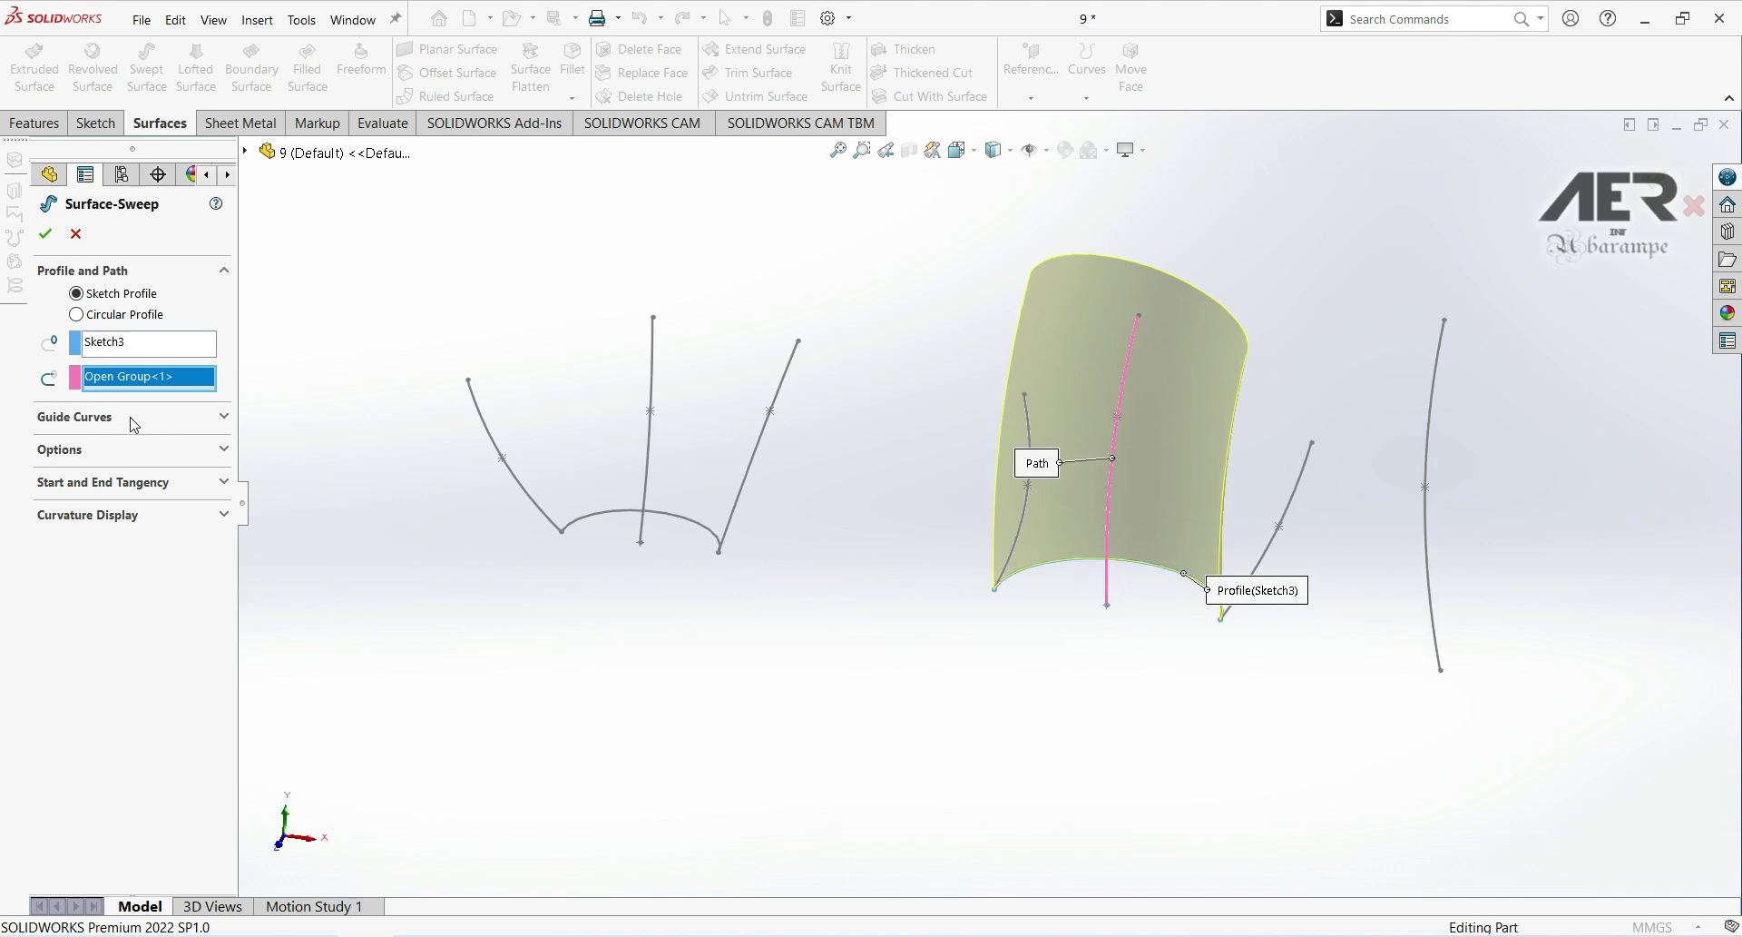
Step: Add the right side curve as the first guide curve, Open Loop<1>, using SelectionManager
click(87, 421)
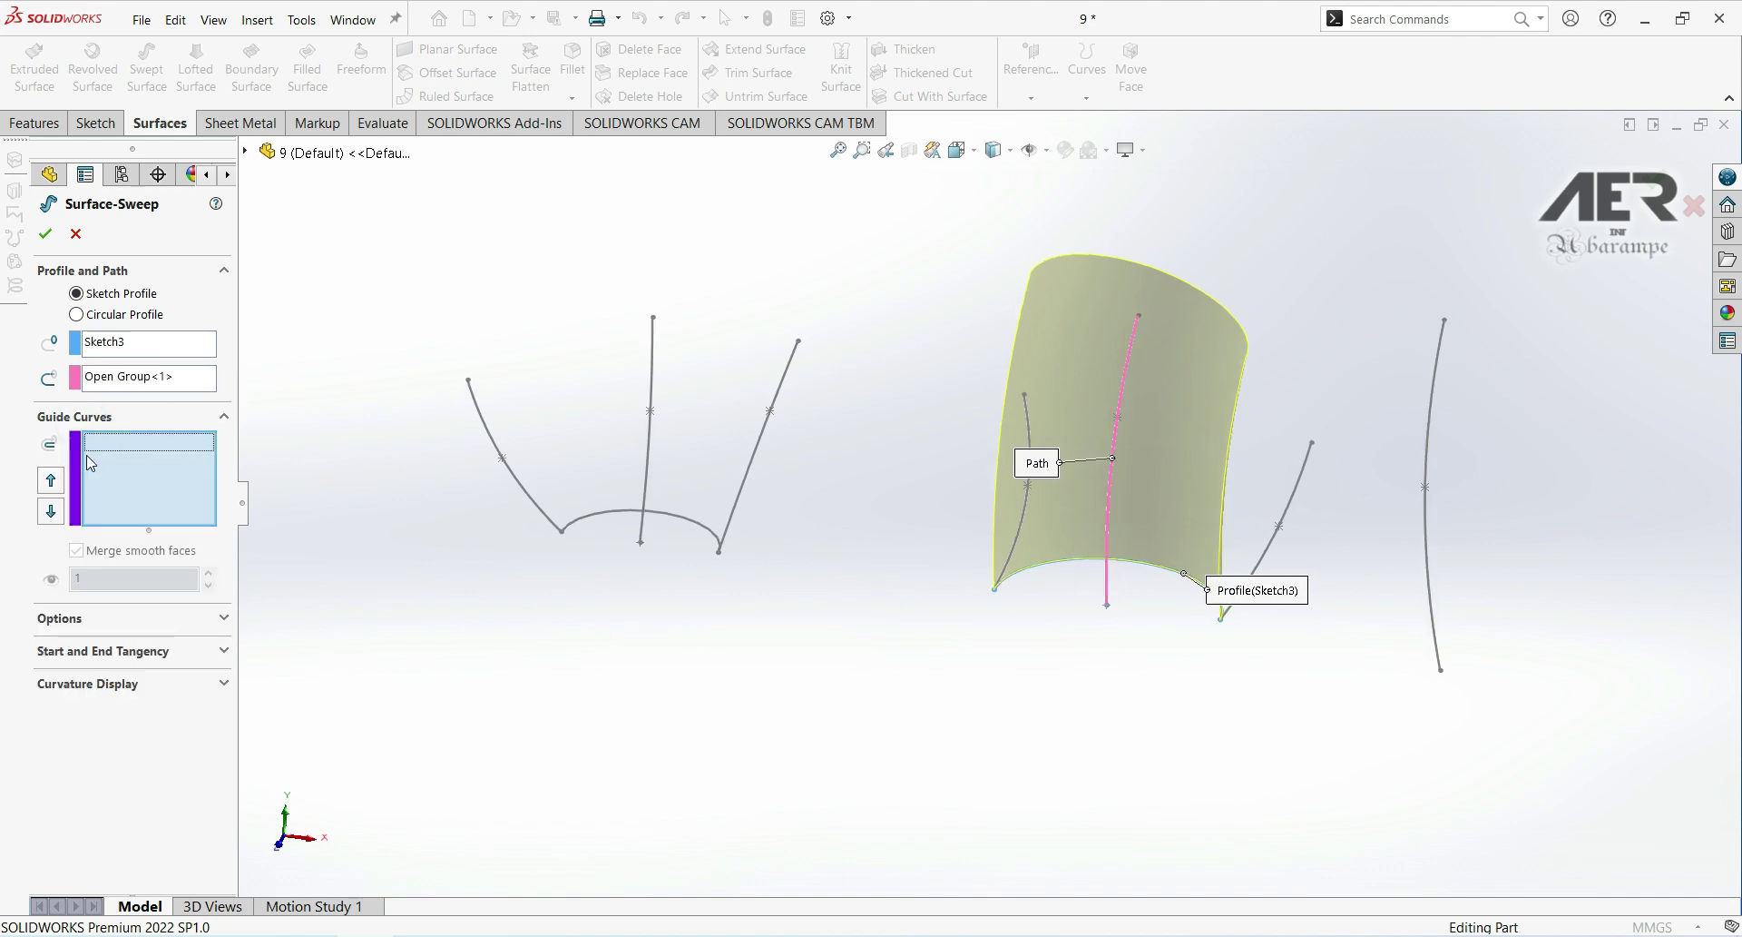
click(137, 479)
click(1290, 519)
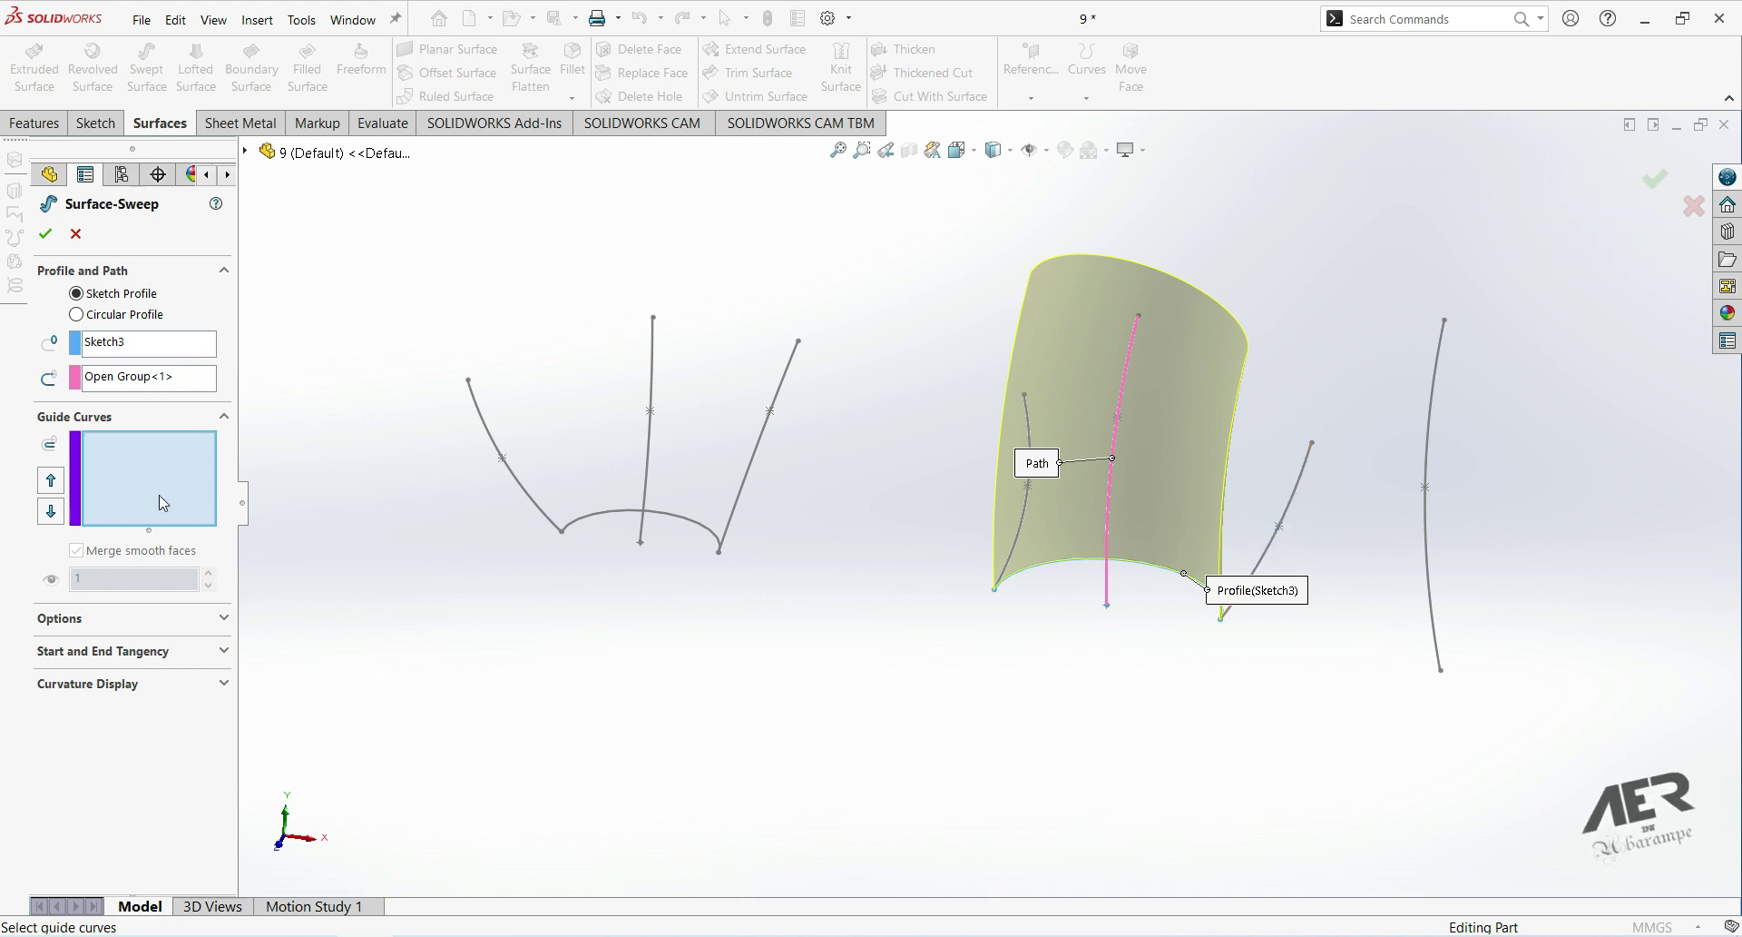
right_click(131, 447)
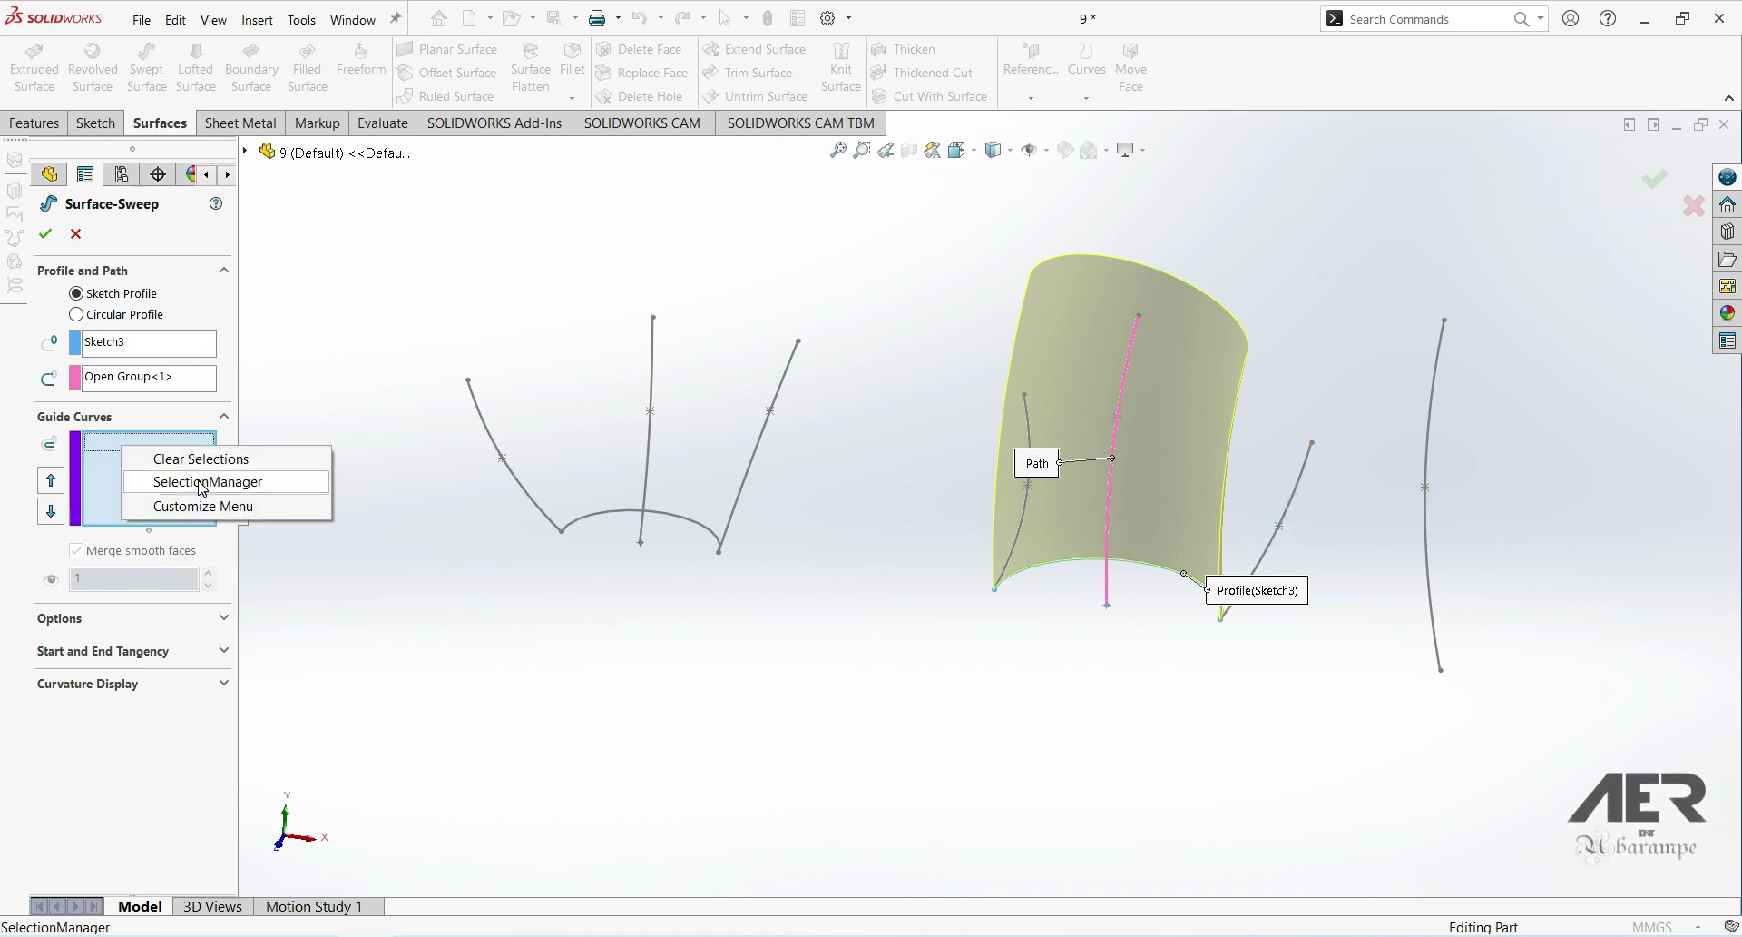
click(199, 478)
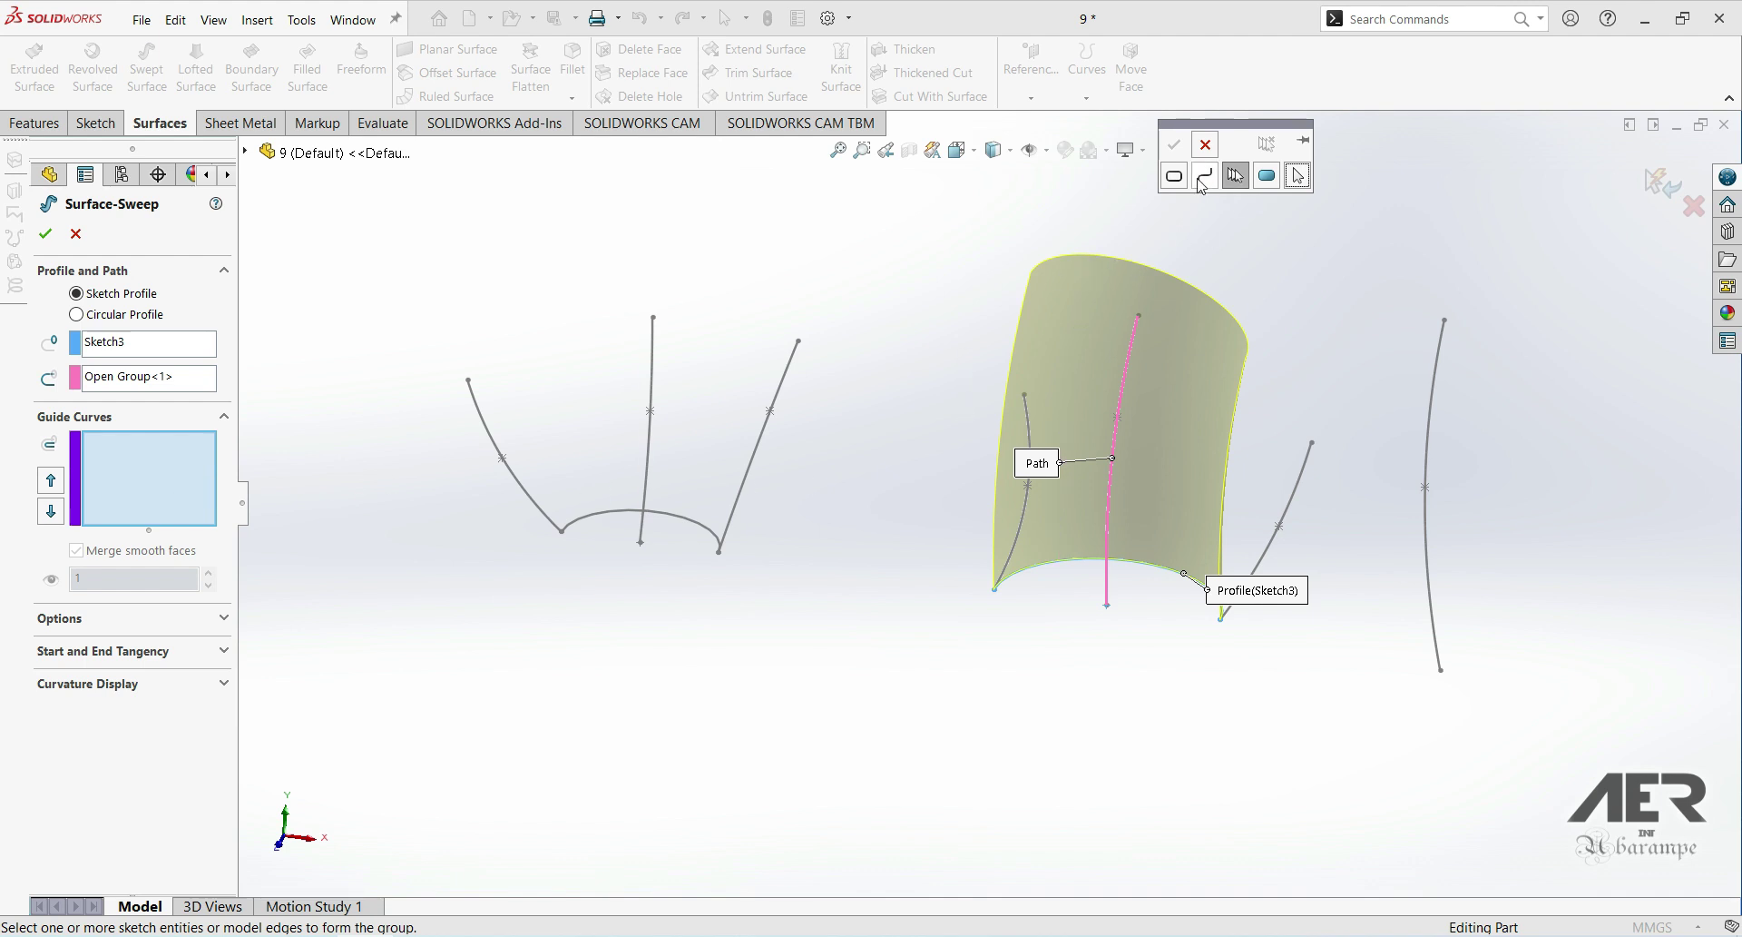
click(1203, 178)
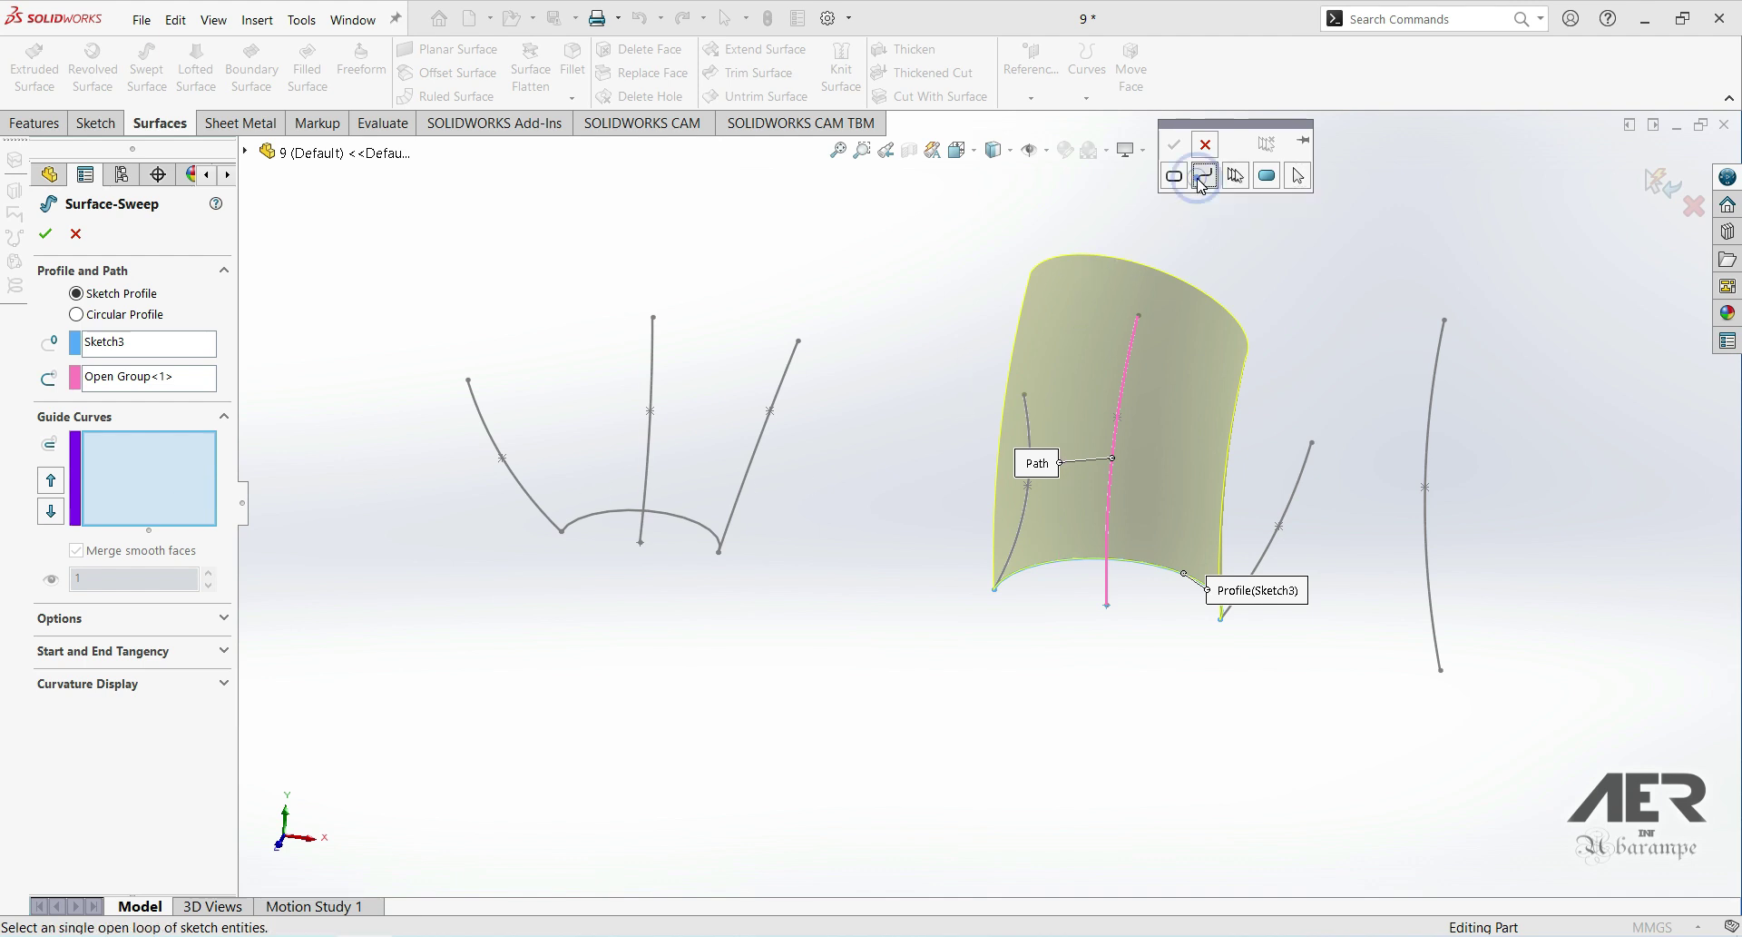
click(1294, 492)
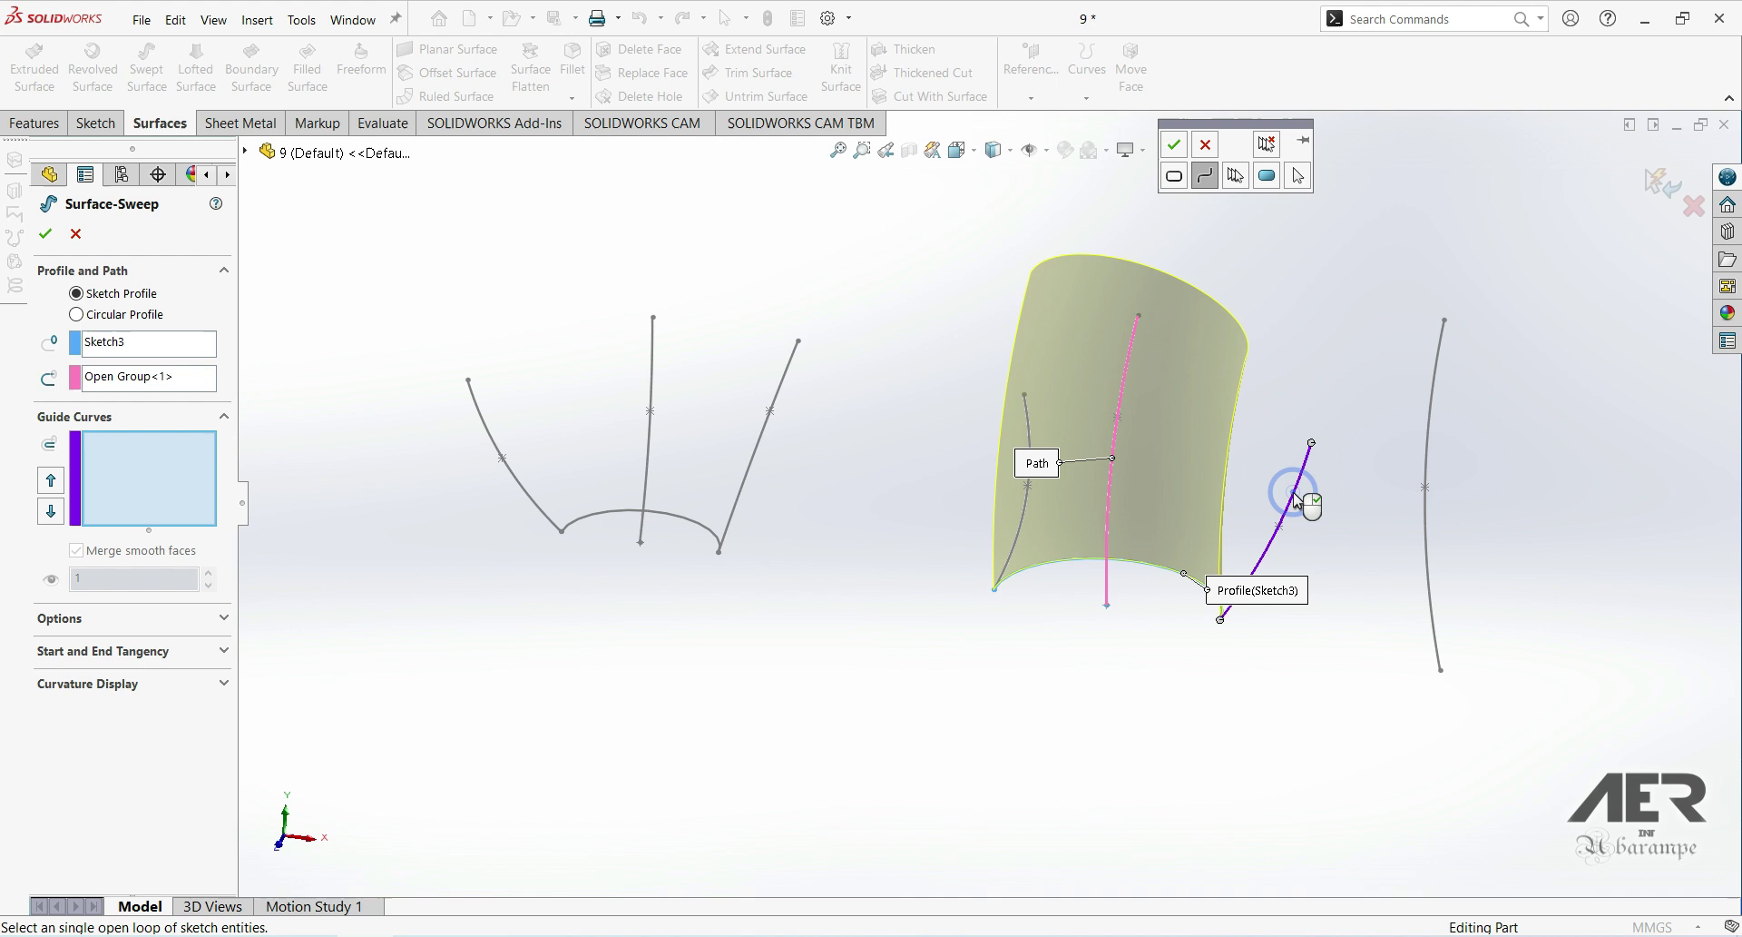
click(1186, 145)
mouse_move(1176, 581)
middle_down()
mouse_move(1120, 567)
mouse_move(1179, 603)
mouse_move(1278, 519)
mouse_move(1264, 545)
mouse_move(1145, 536)
mouse_move(652, 445)
middle_up()
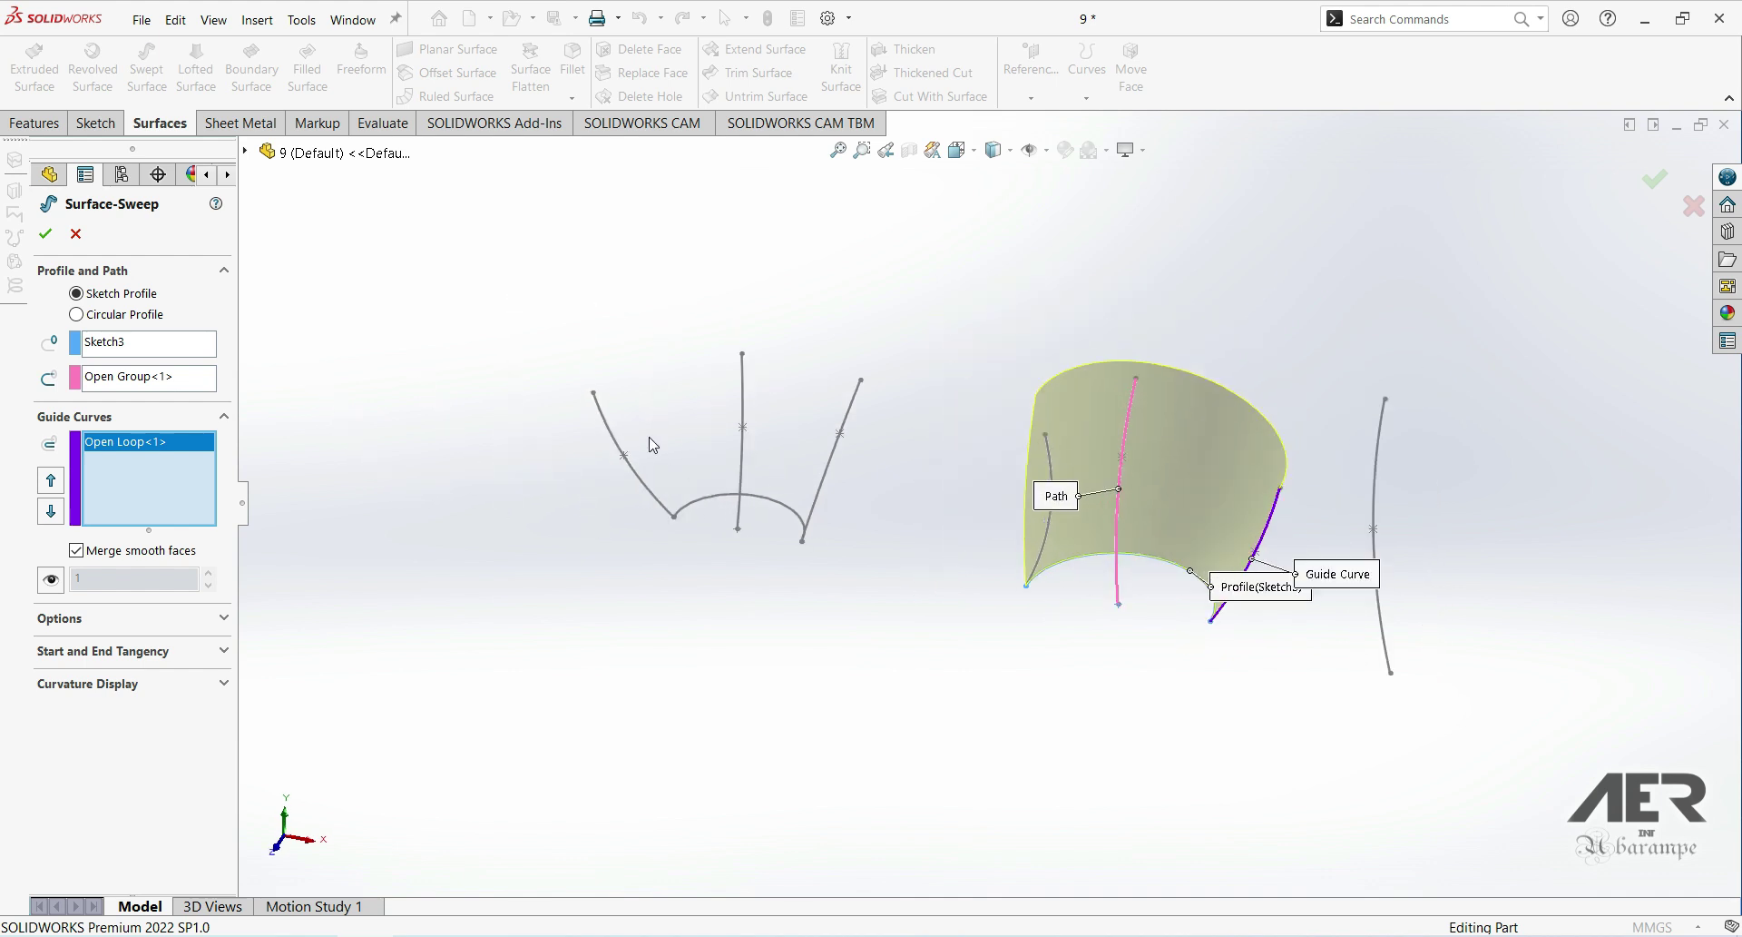
middle_drag(1151, 555, 1067, 525)
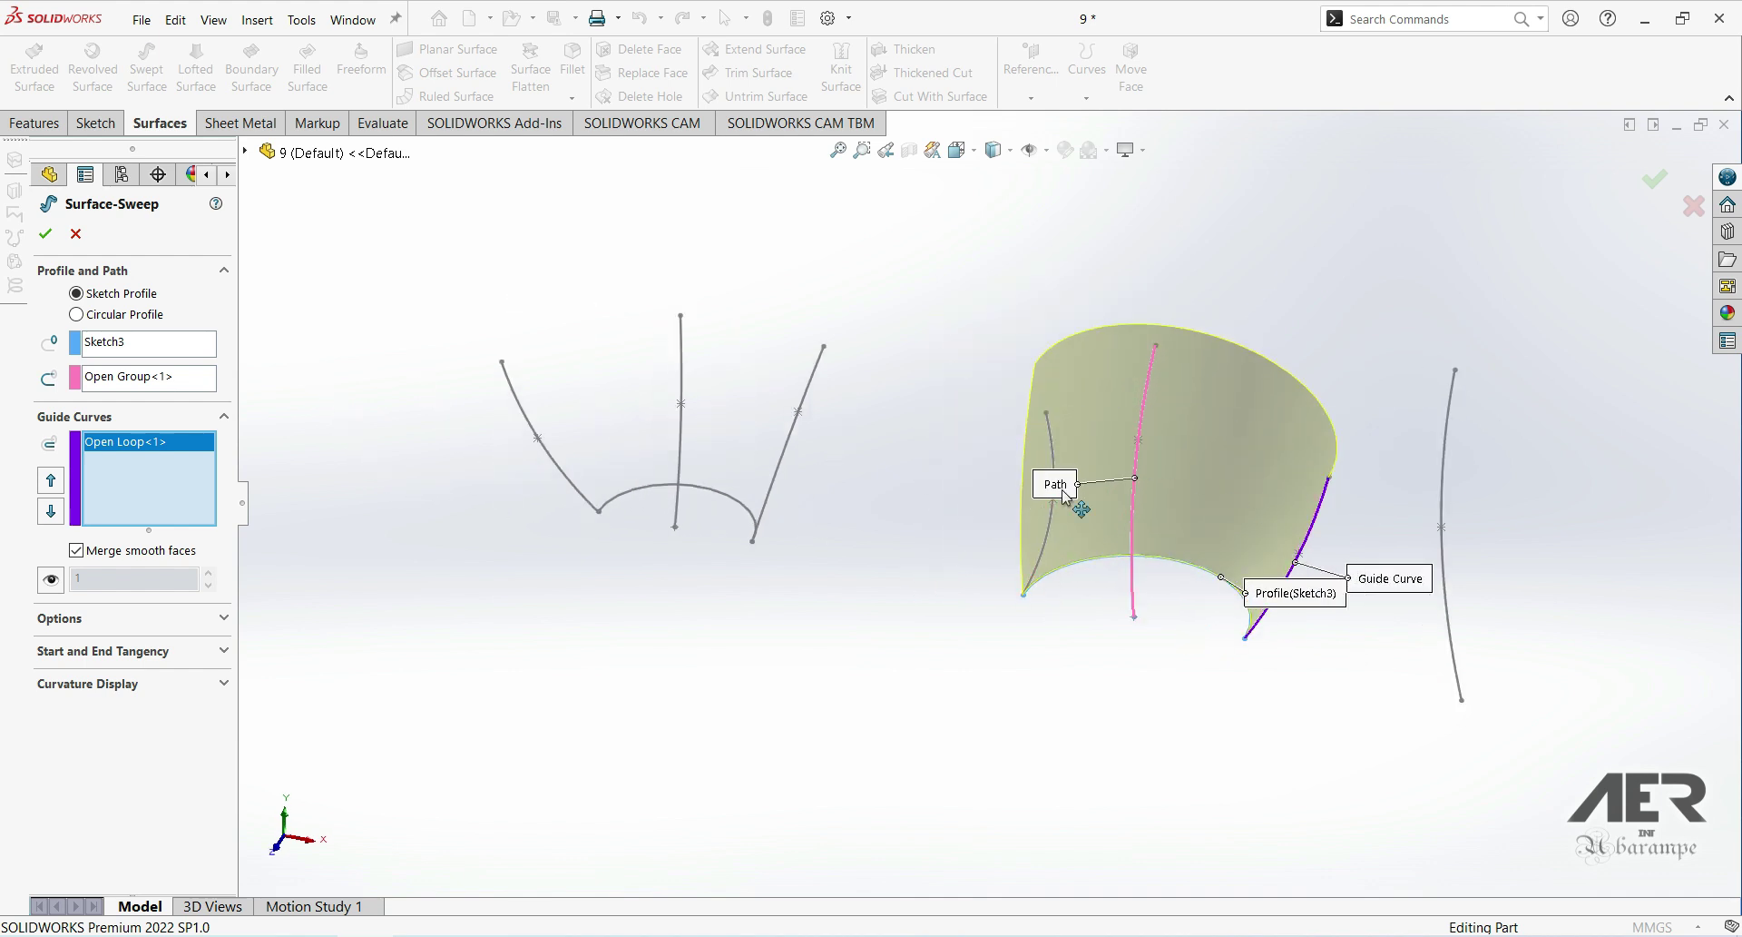
Step: Add the left side curve as the second guide curve, Open Loop<2>
right_click(123, 490)
click(186, 518)
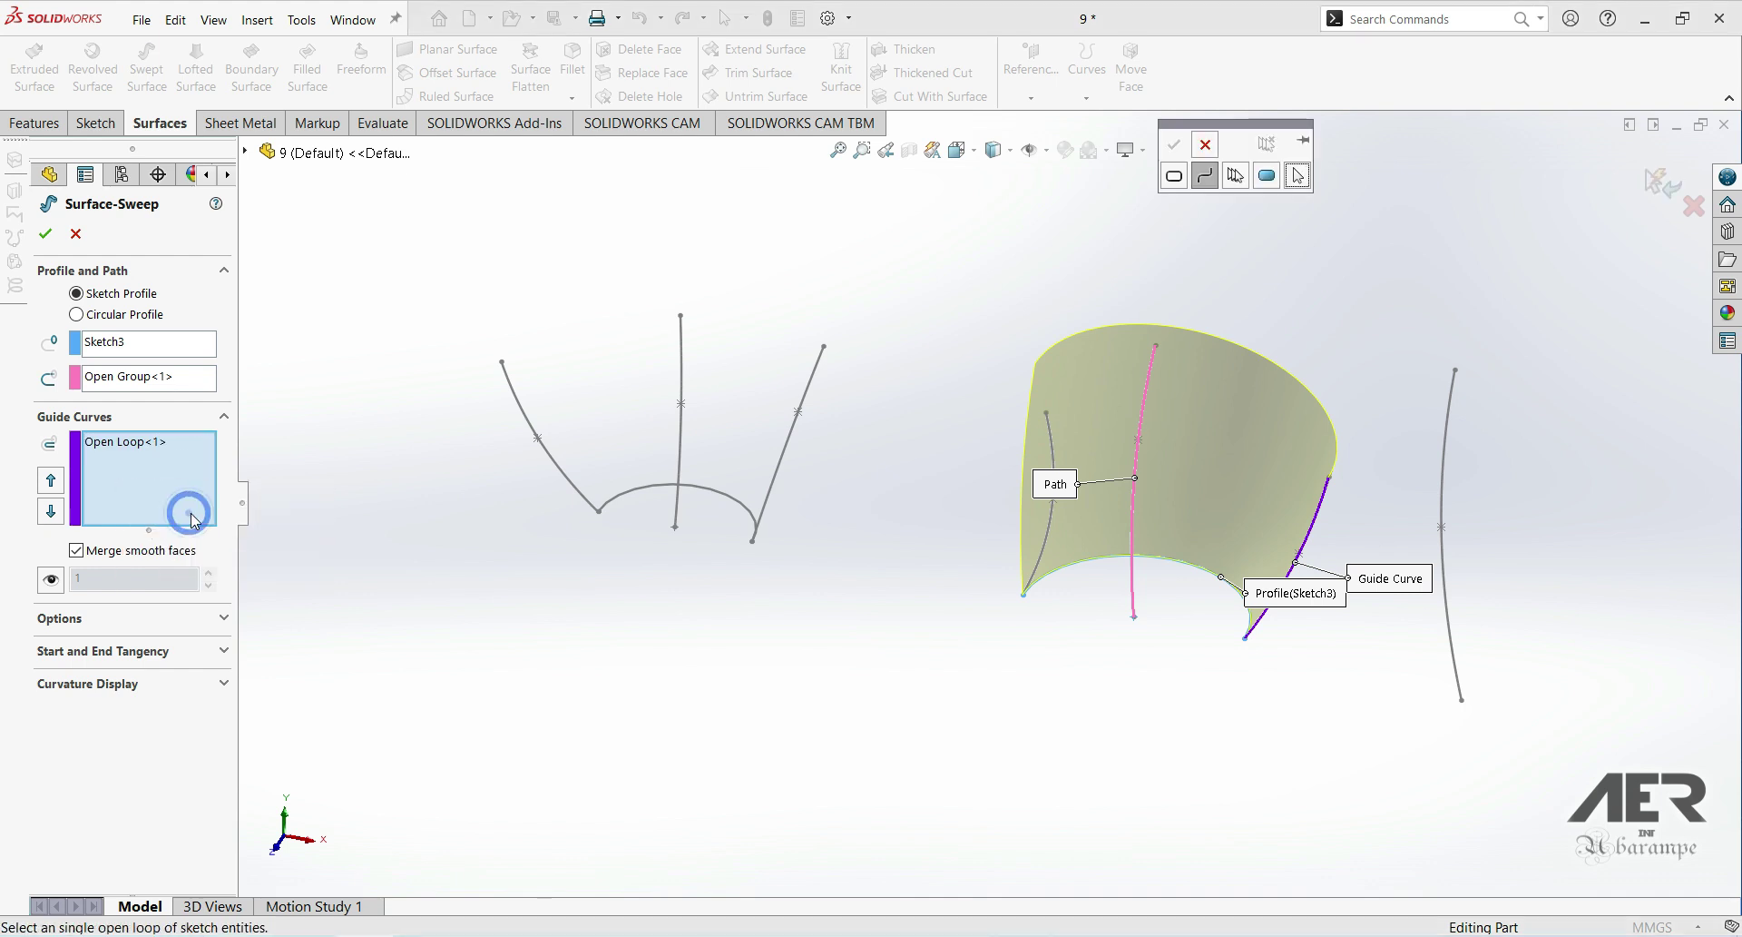
click(1048, 537)
click(1171, 152)
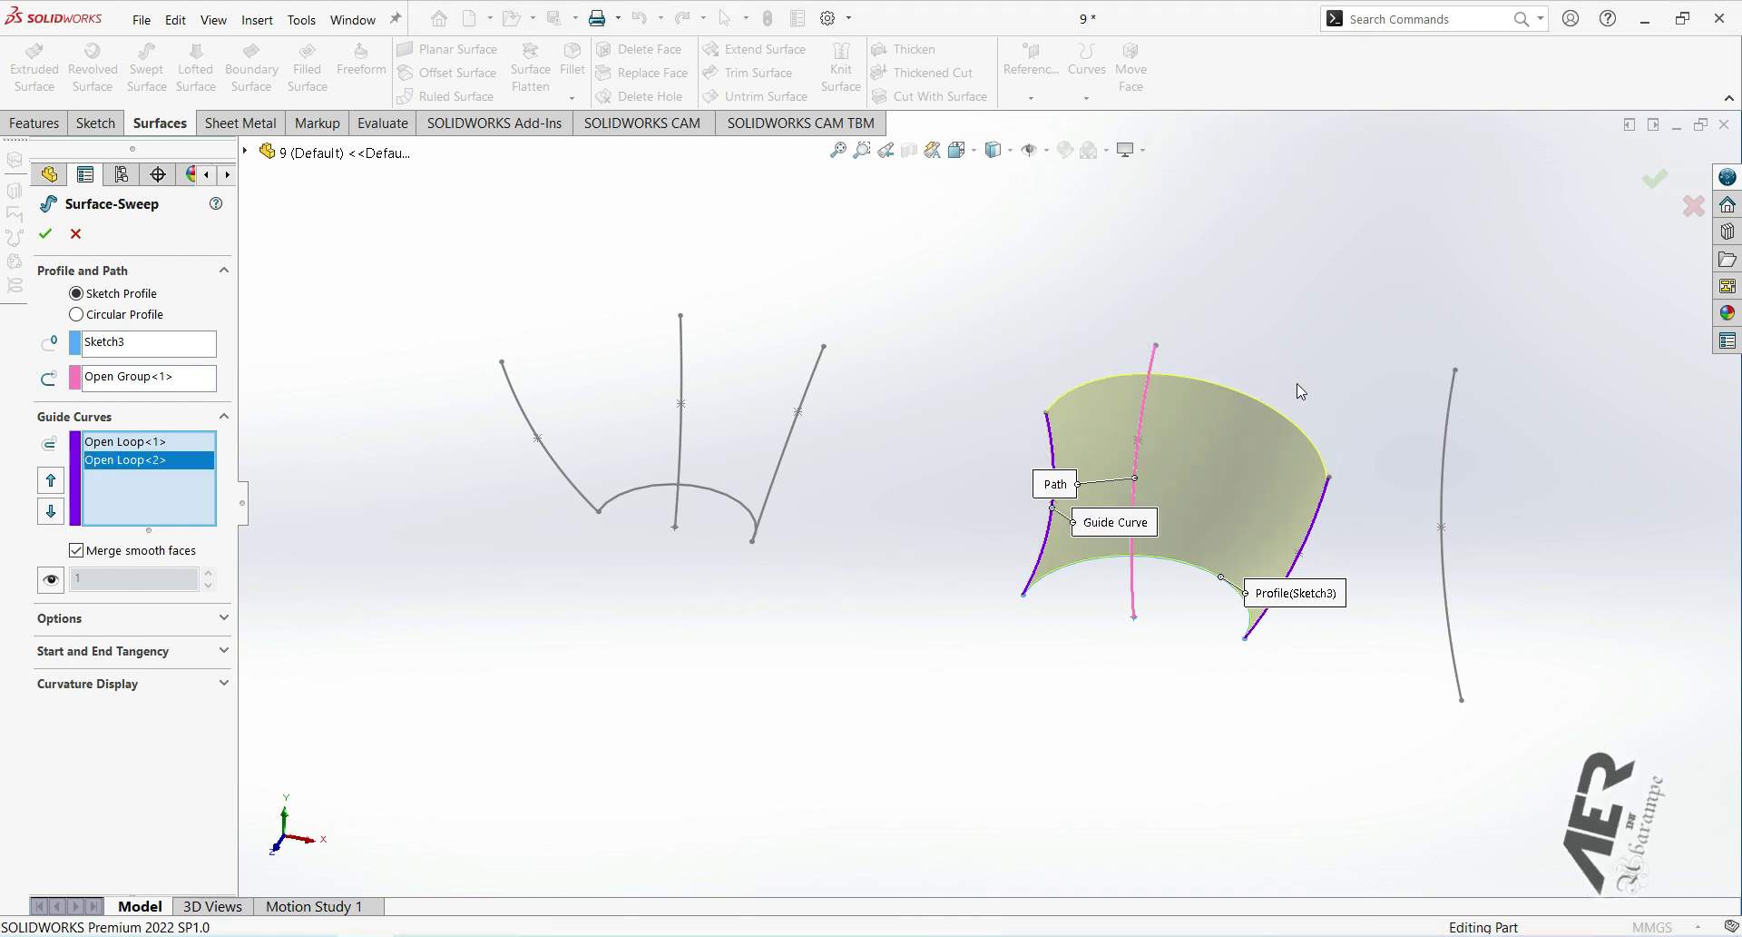
Step: Turn on intermediate section preview and raise the section count to 16
mouse_move(1220, 548)
middle_down()
mouse_move(1156, 502)
mouse_move(1158, 379)
mouse_move(1186, 393)
mouse_move(1207, 610)
mouse_move(1140, 537)
middle_up()
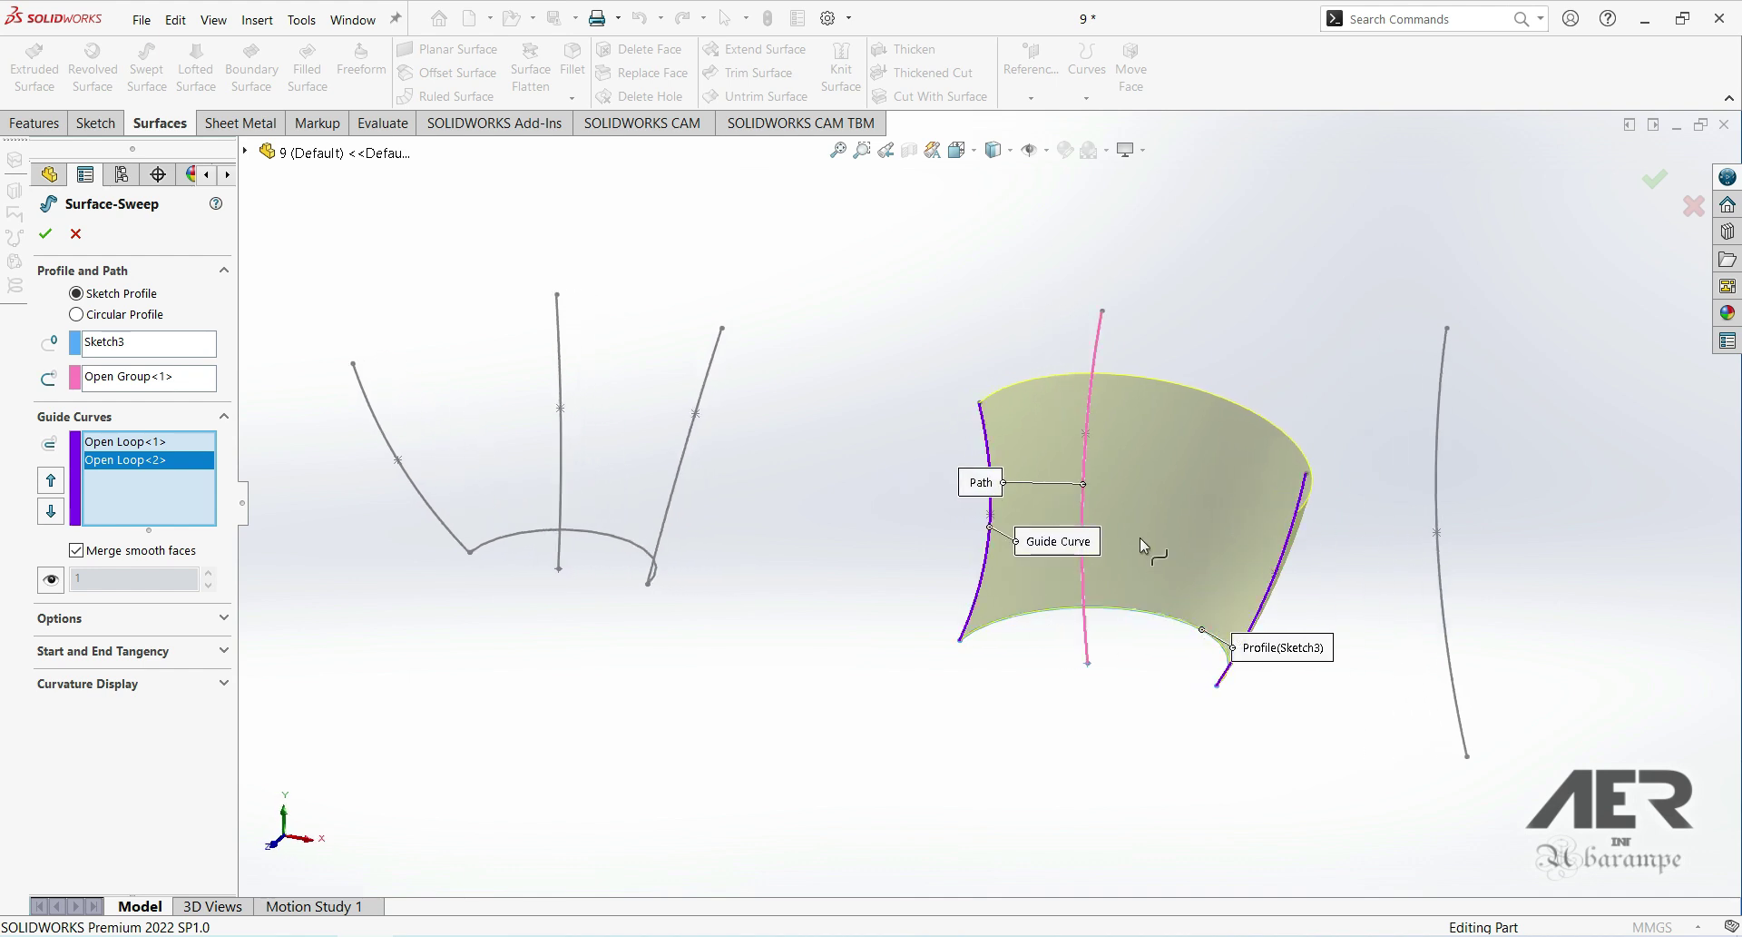
mouse_move(1128, 669)
middle_down()
mouse_move(1096, 614)
mouse_move(1105, 716)
middle_up()
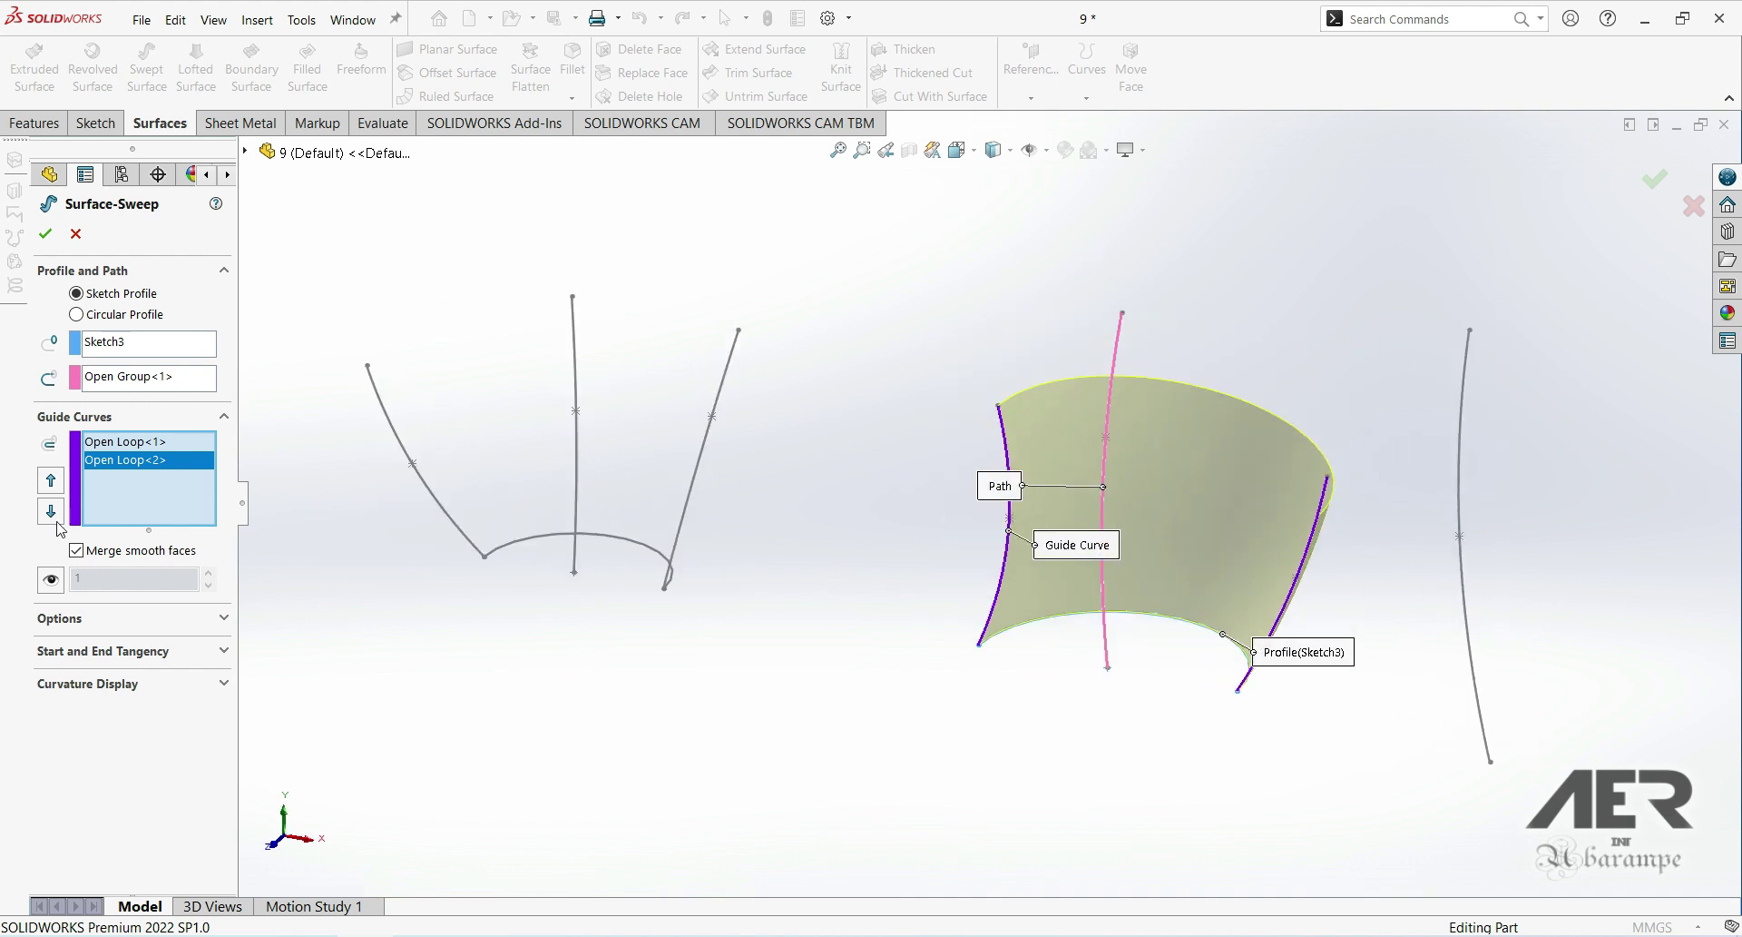
click(51, 585)
click(210, 573)
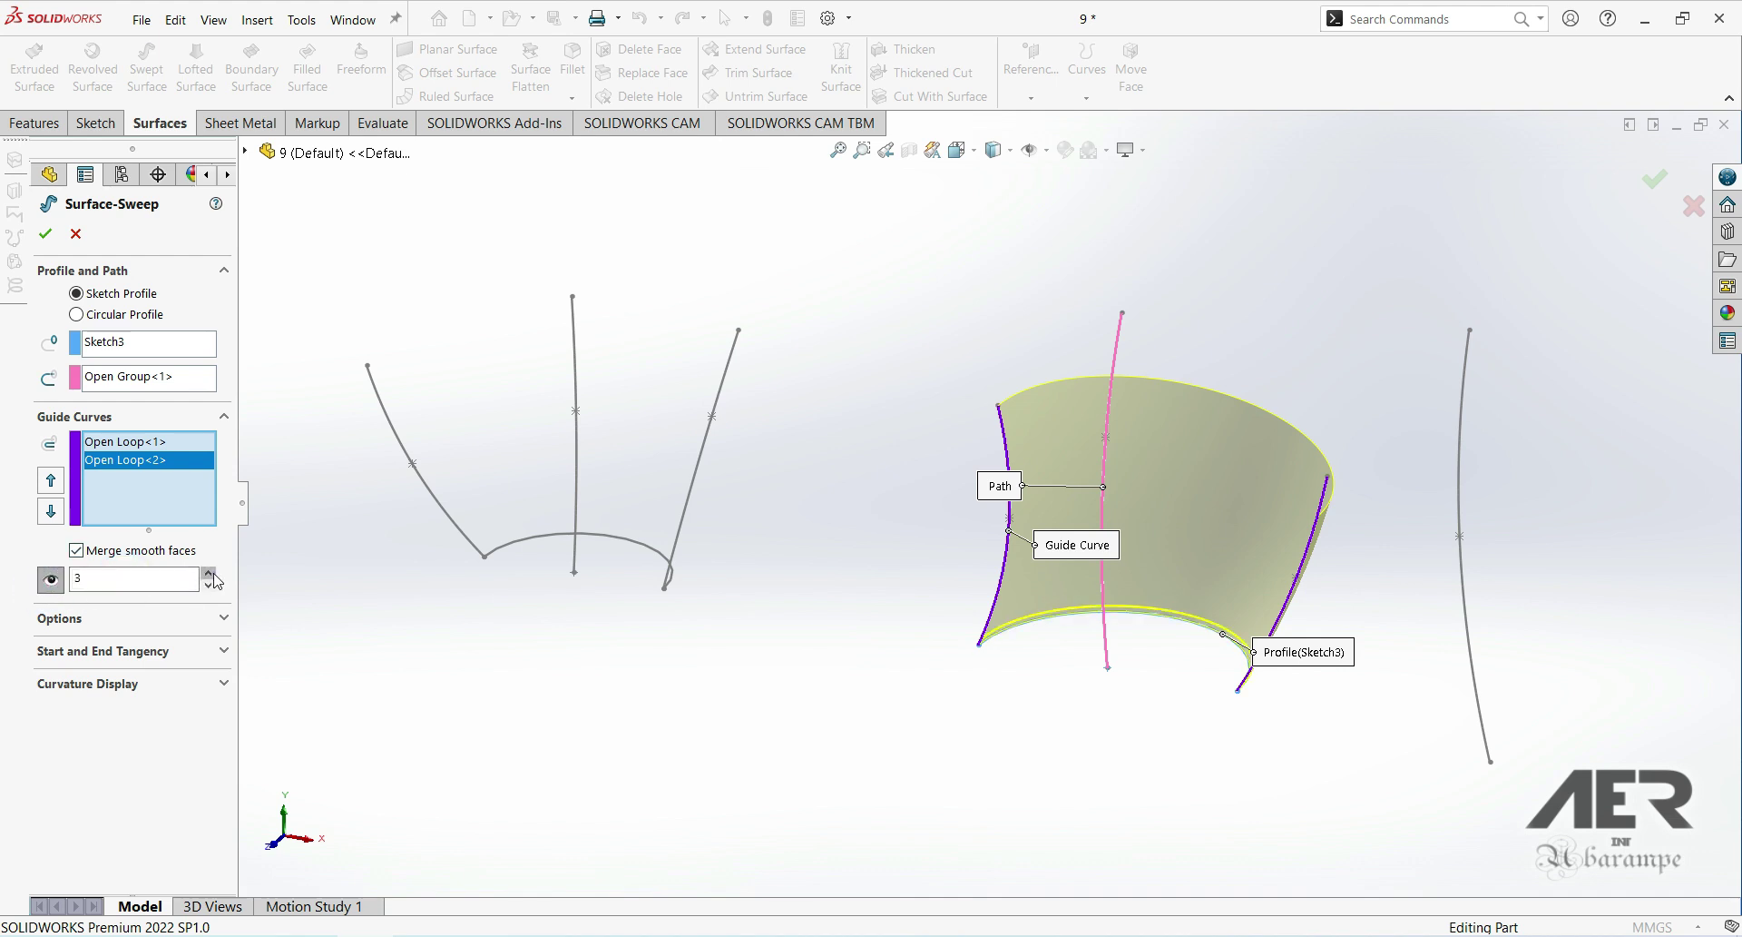
click(209, 572)
click(208, 573)
middle_drag(1167, 570, 1143, 633)
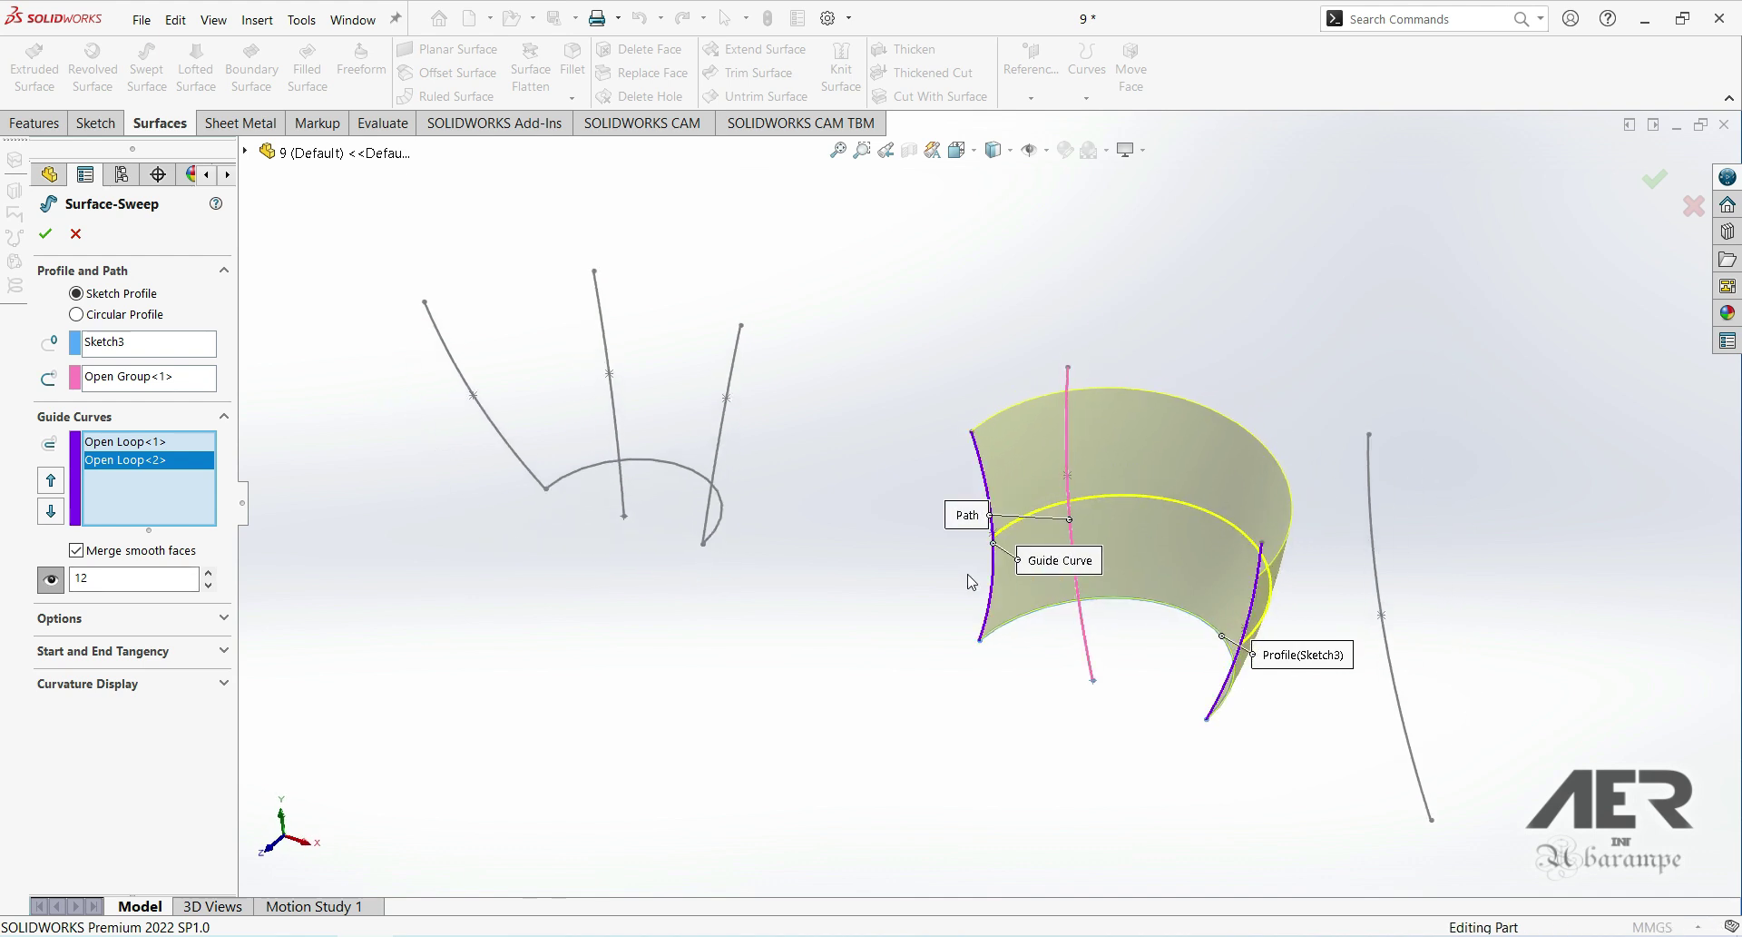
middle_drag(735, 567, 960, 575)
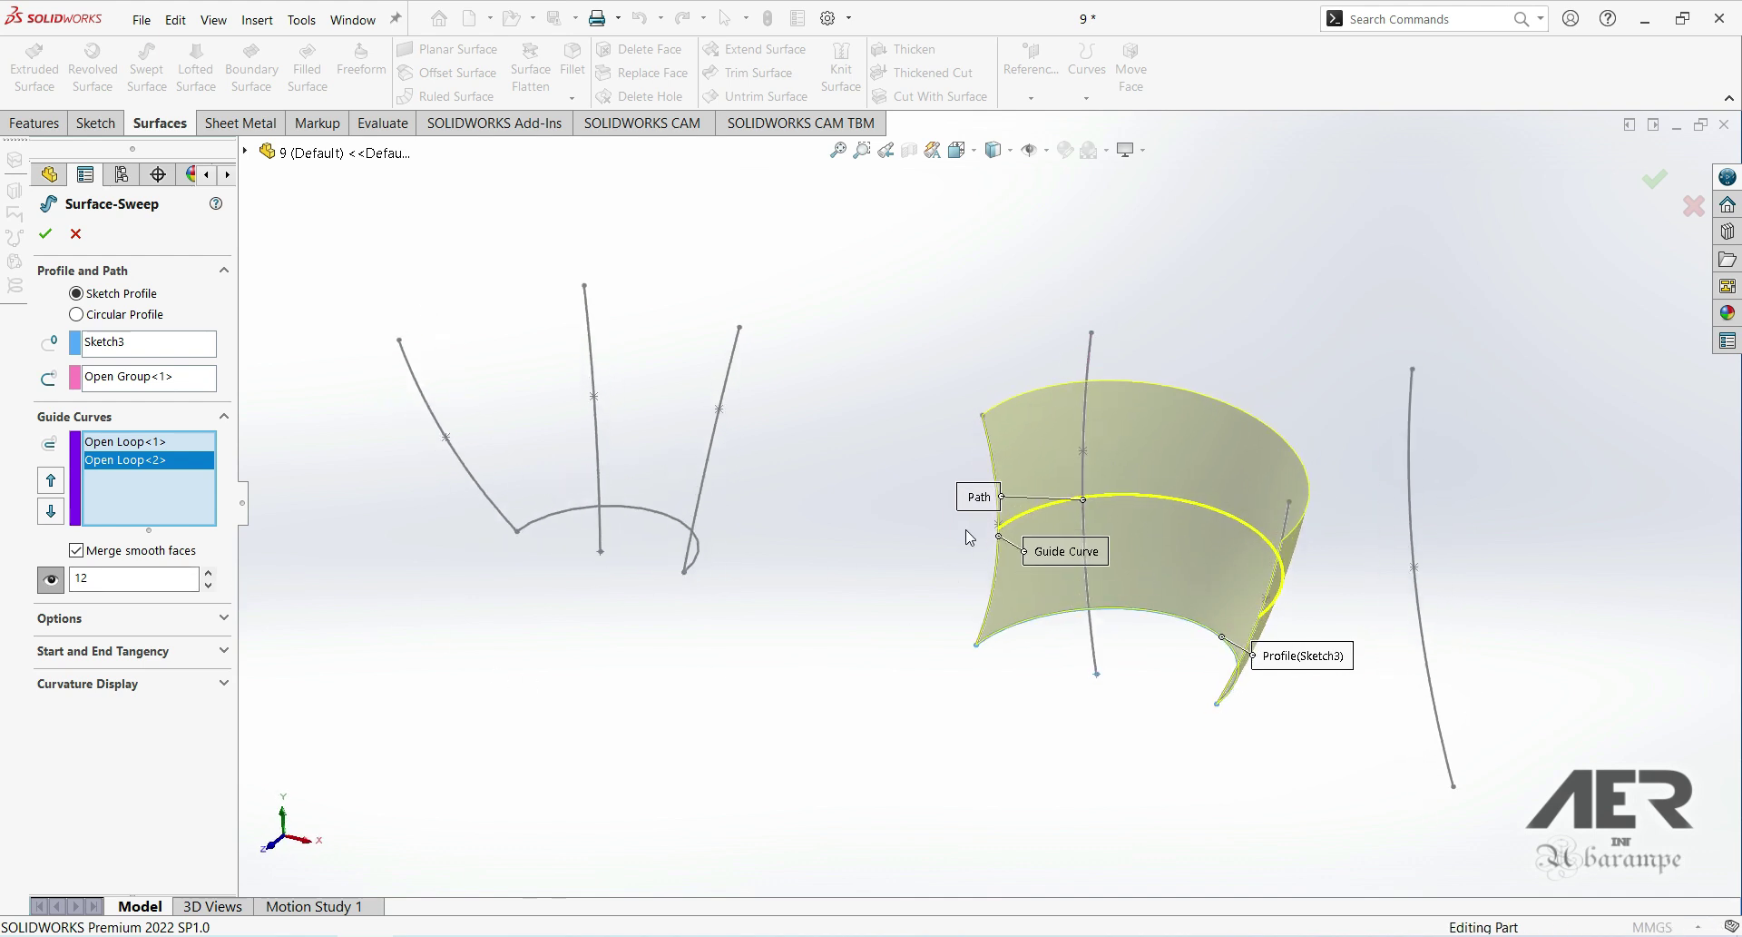
click(209, 574)
click(208, 573)
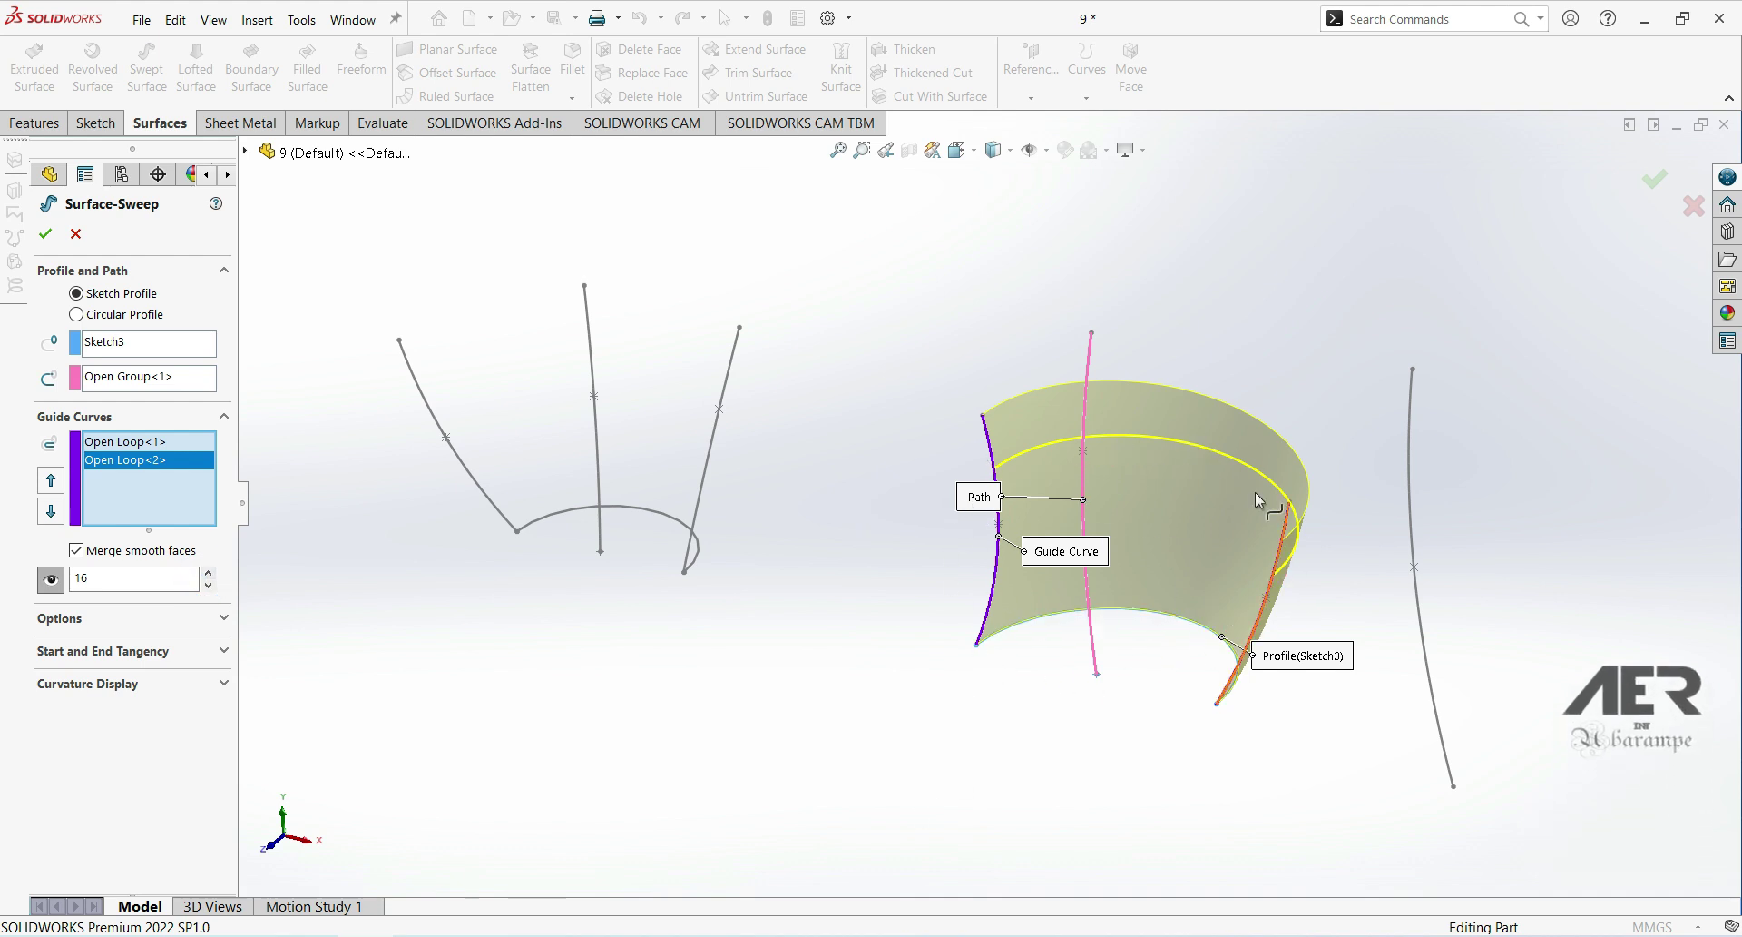
Step: Check the flared preview from other angles and accept it as Surface-Sweep1
middle_drag(1280, 555, 1097, 499)
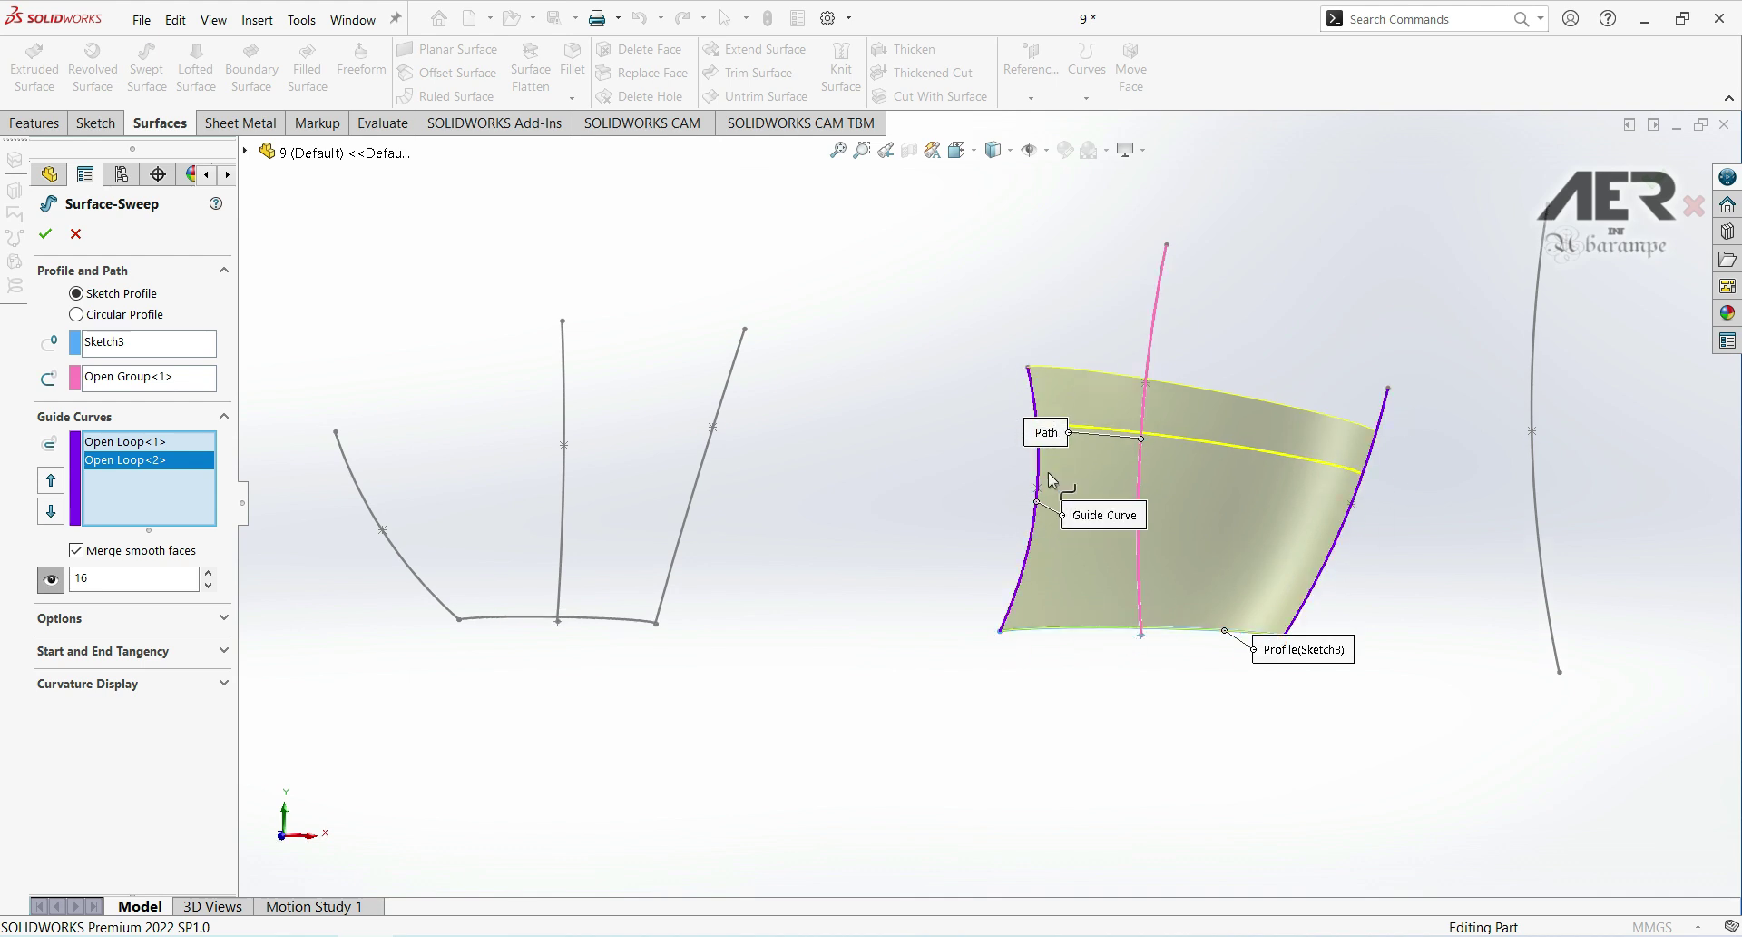
mouse_move(1035, 525)
middle_down()
mouse_move(989, 550)
mouse_move(1076, 419)
middle_up()
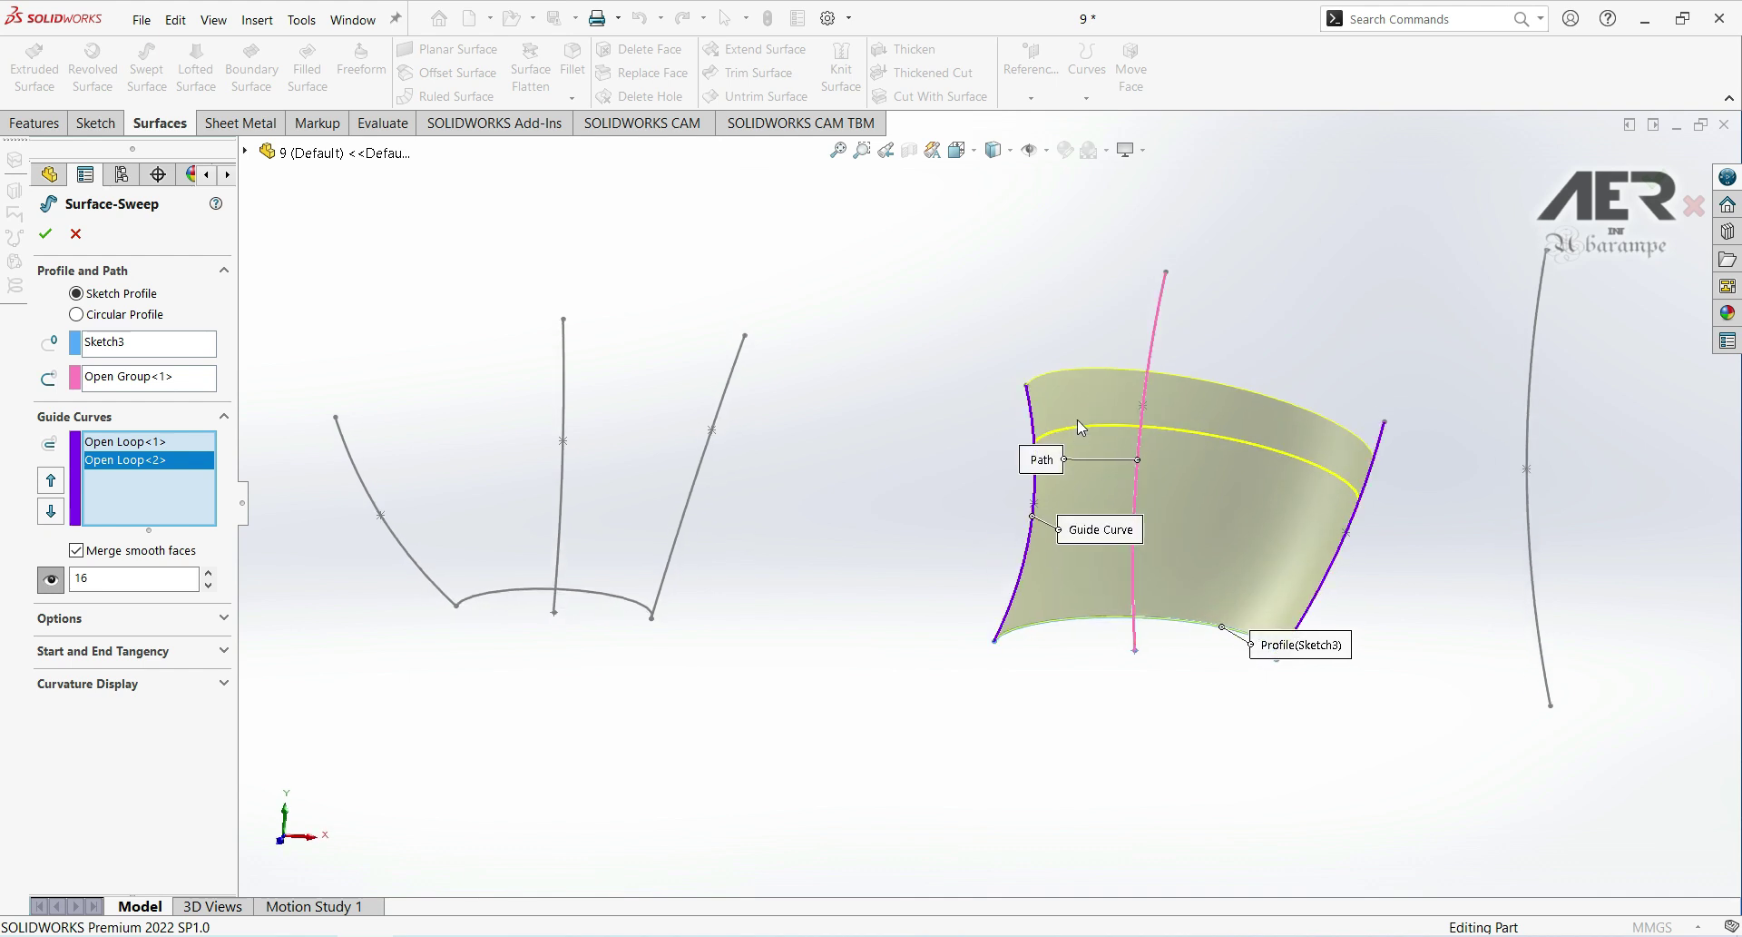
click(45, 234)
mouse_move(653, 584)
middle_down()
mouse_move(914, 497)
mouse_move(896, 561)
middle_up()
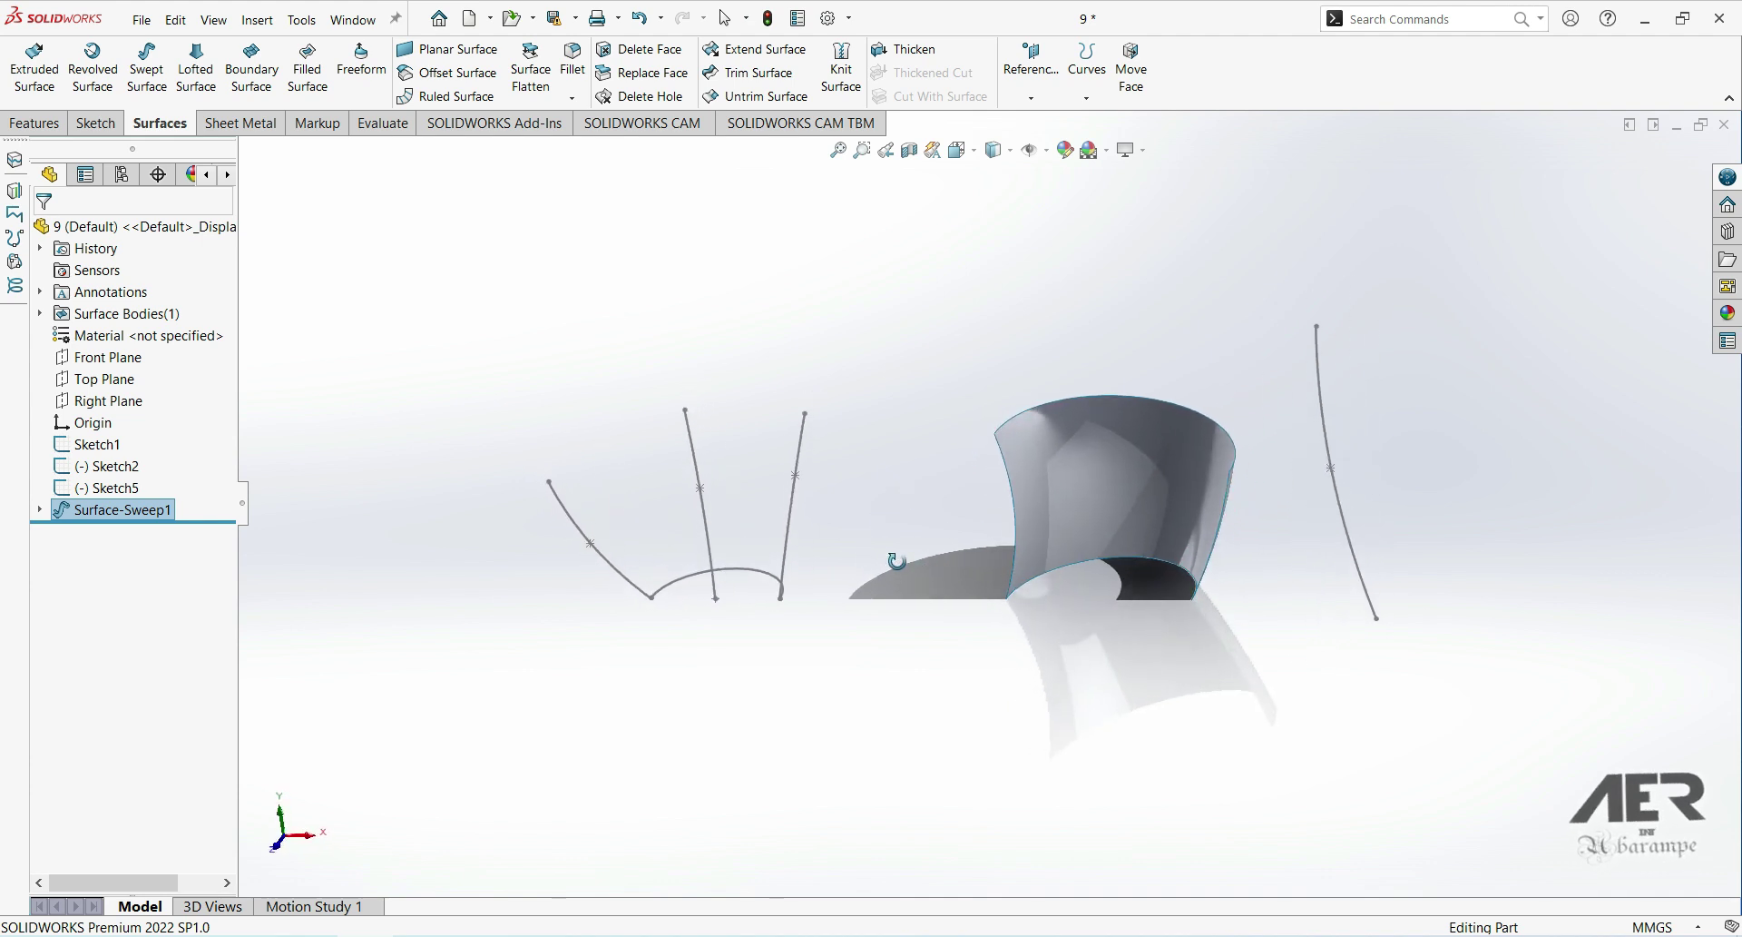
mouse_move(680, 521)
middle_down()
mouse_move(545, 505)
mouse_move(668, 510)
middle_up()
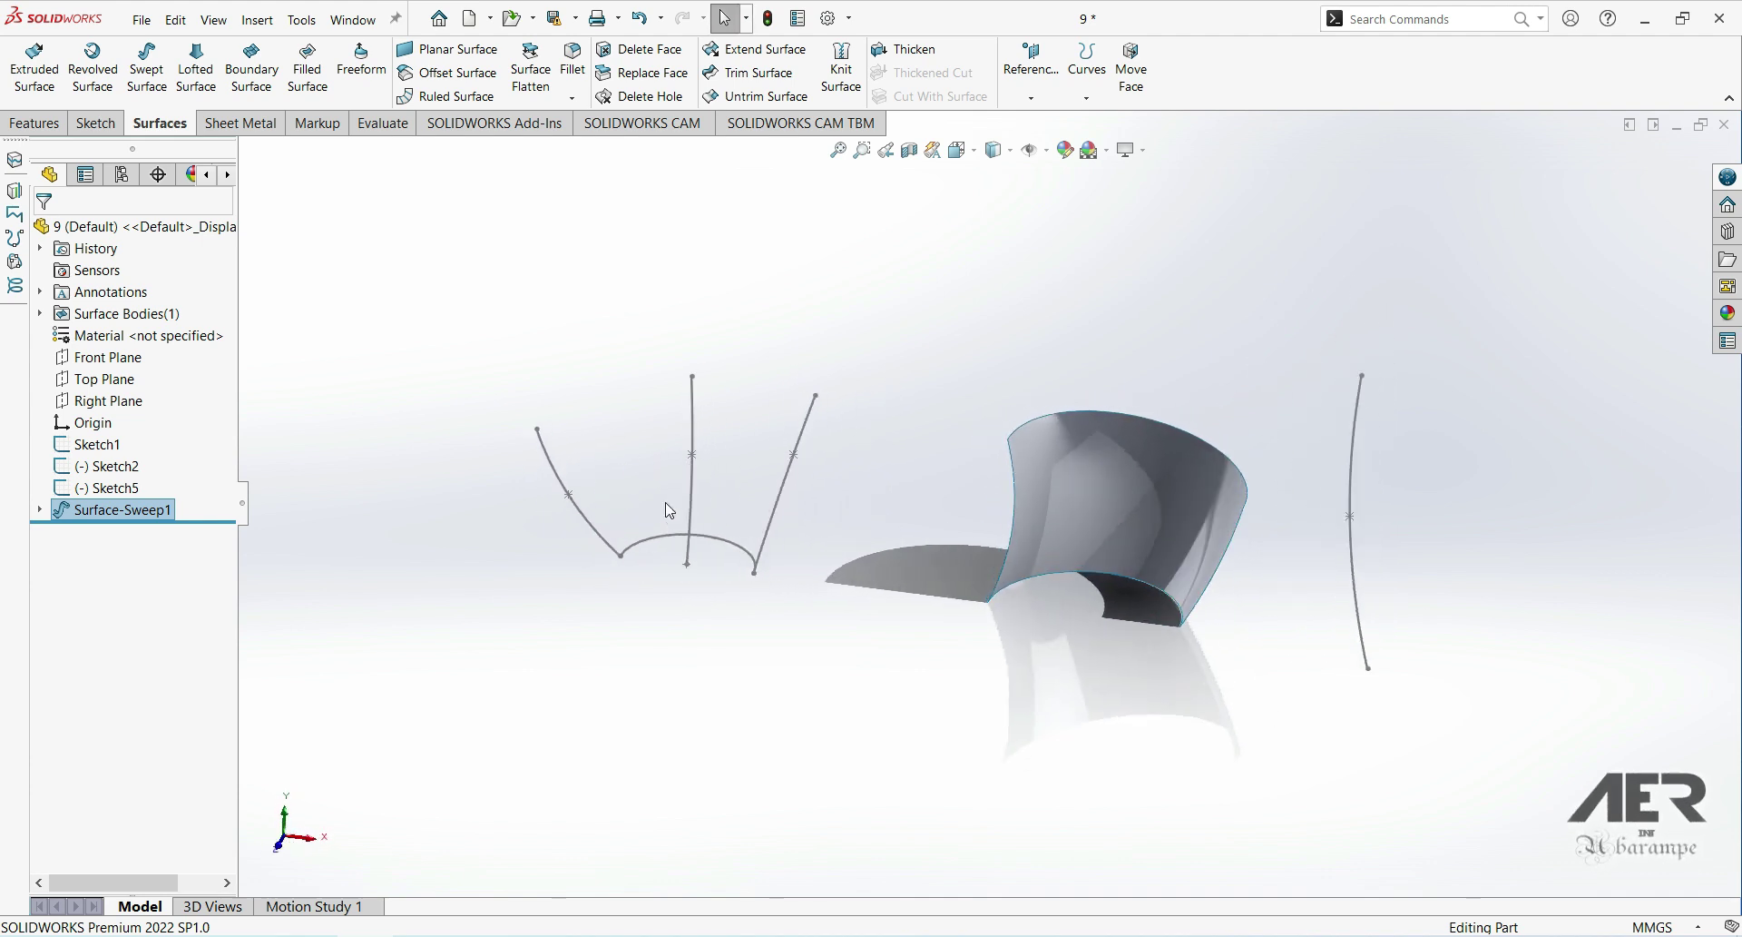
scroll(668, 510, down, 1)
mouse_move(739, 572)
middle_down()
mouse_move(692, 610)
mouse_move(789, 574)
middle_up()
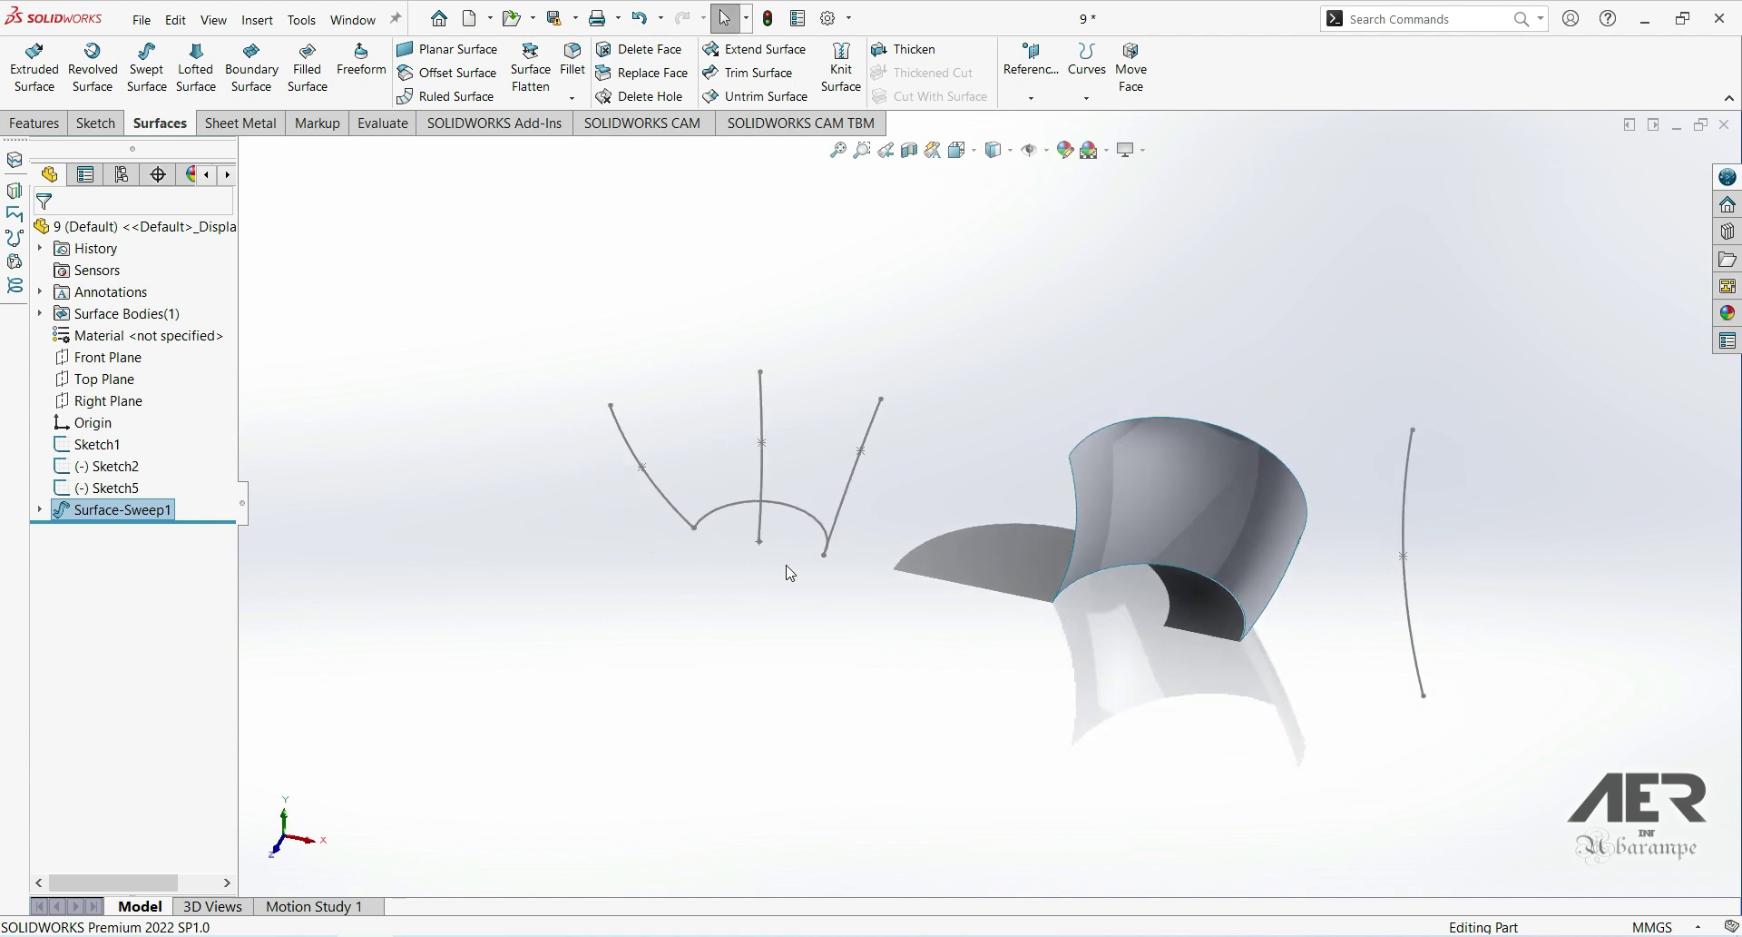
click(146, 66)
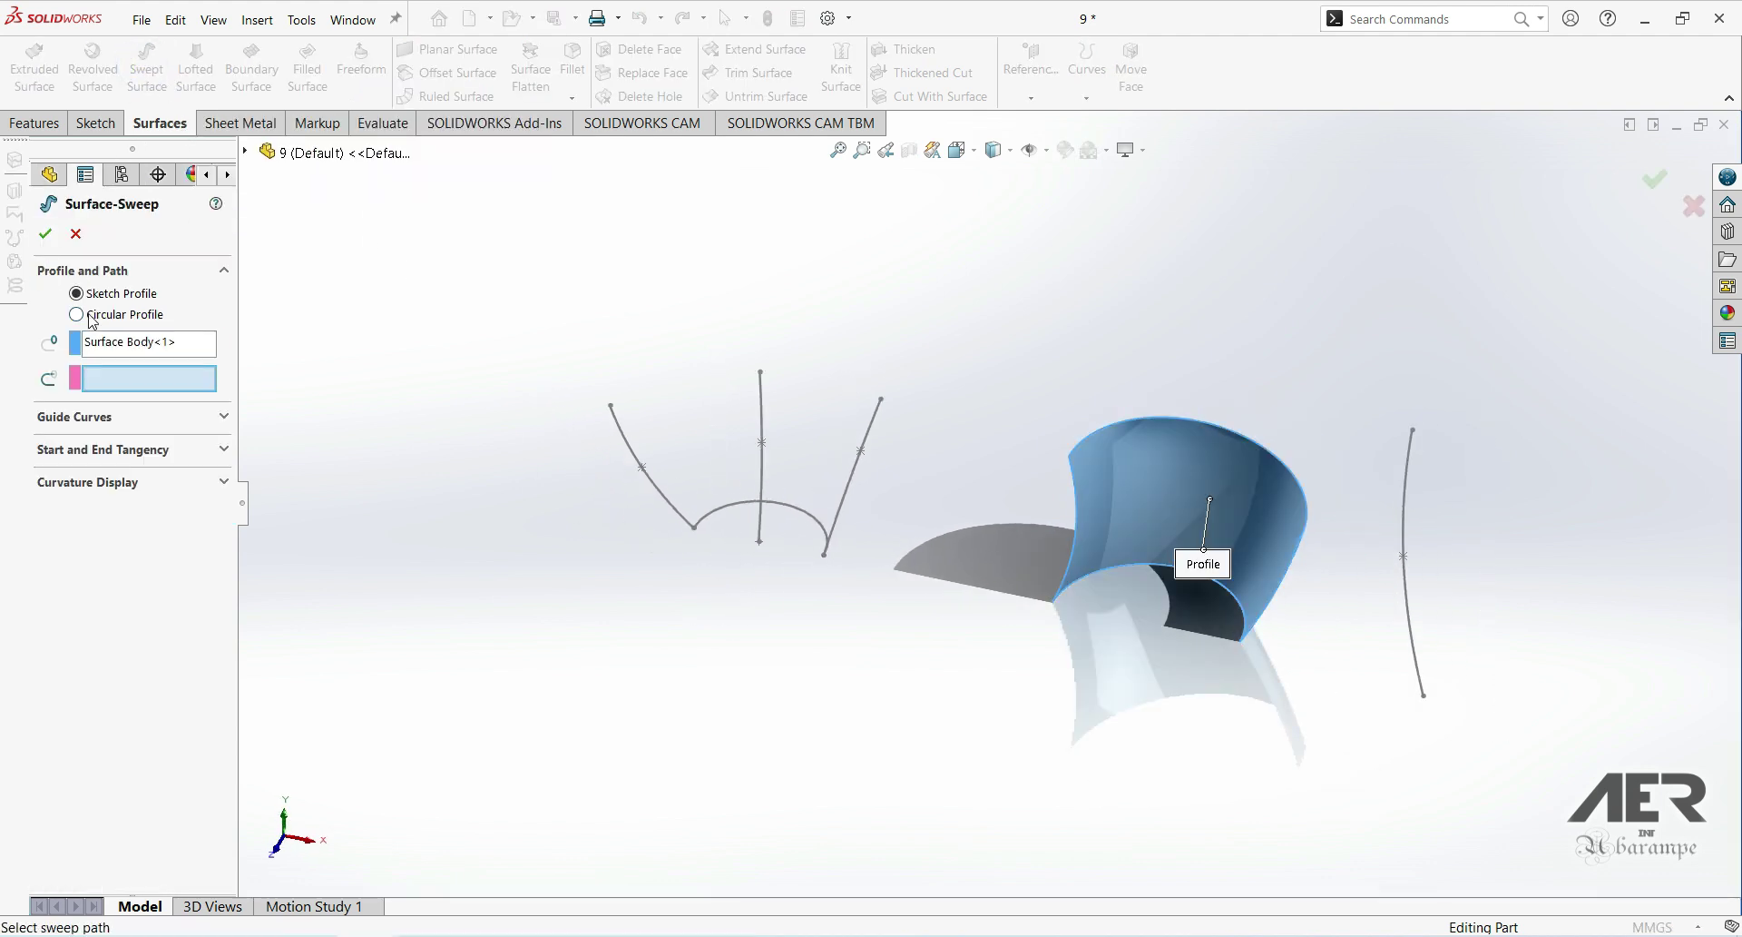
click(148, 342)
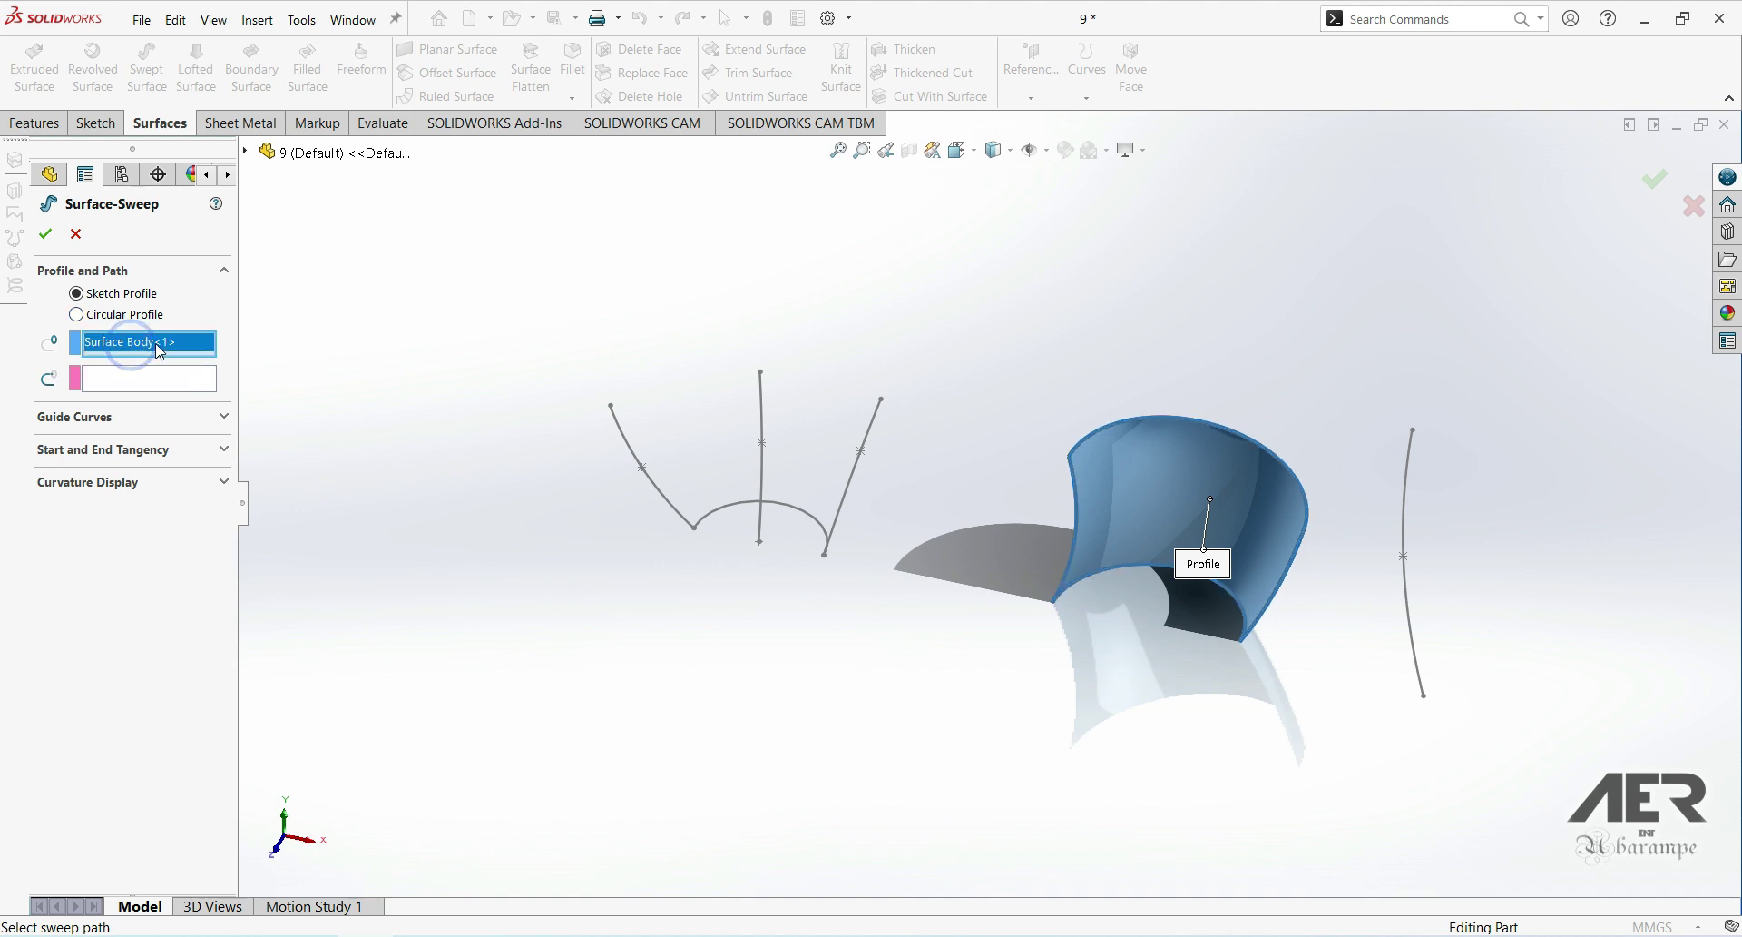
click(812, 523)
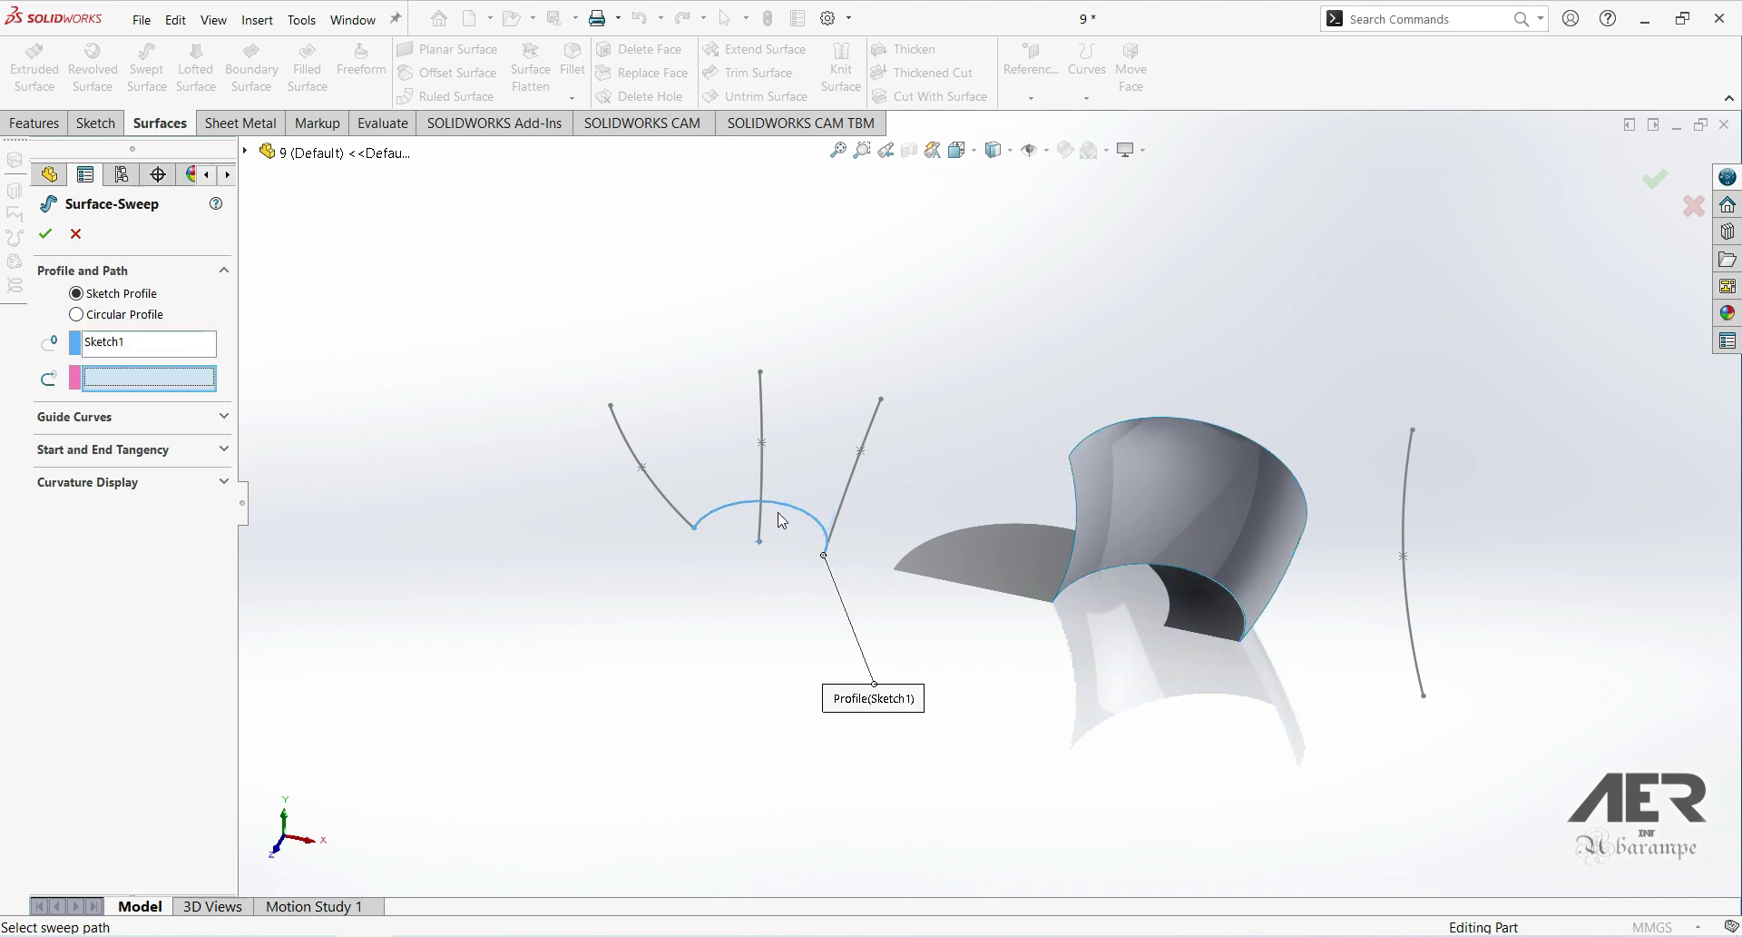
click(765, 419)
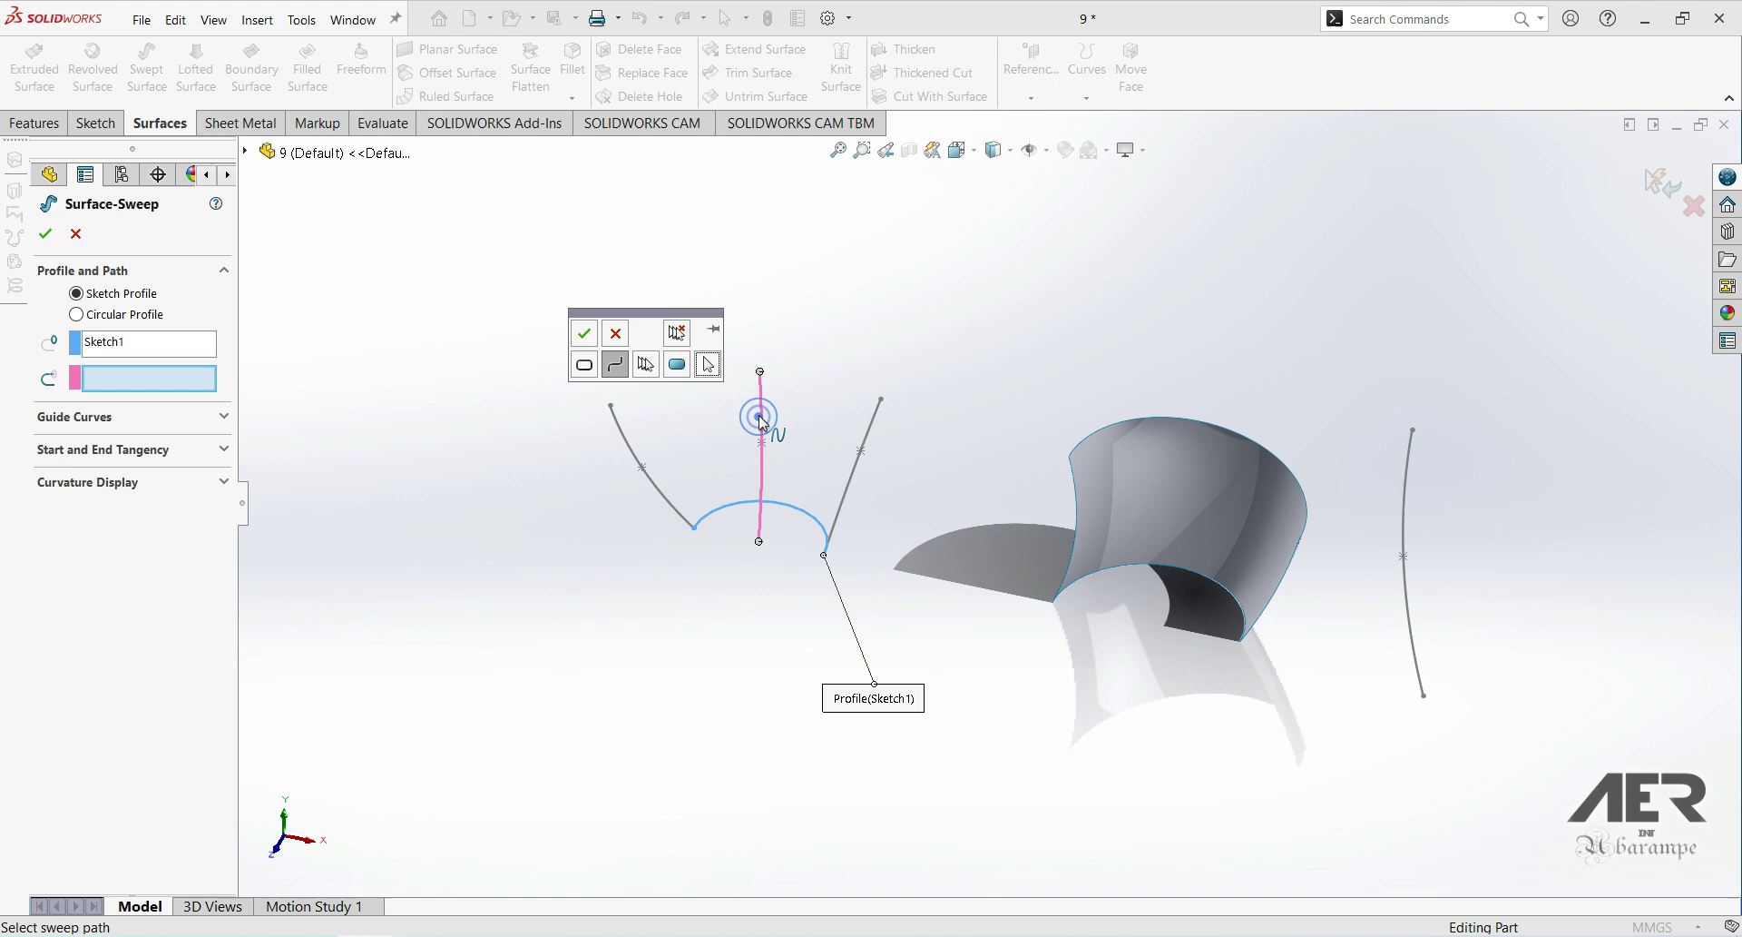
click(586, 336)
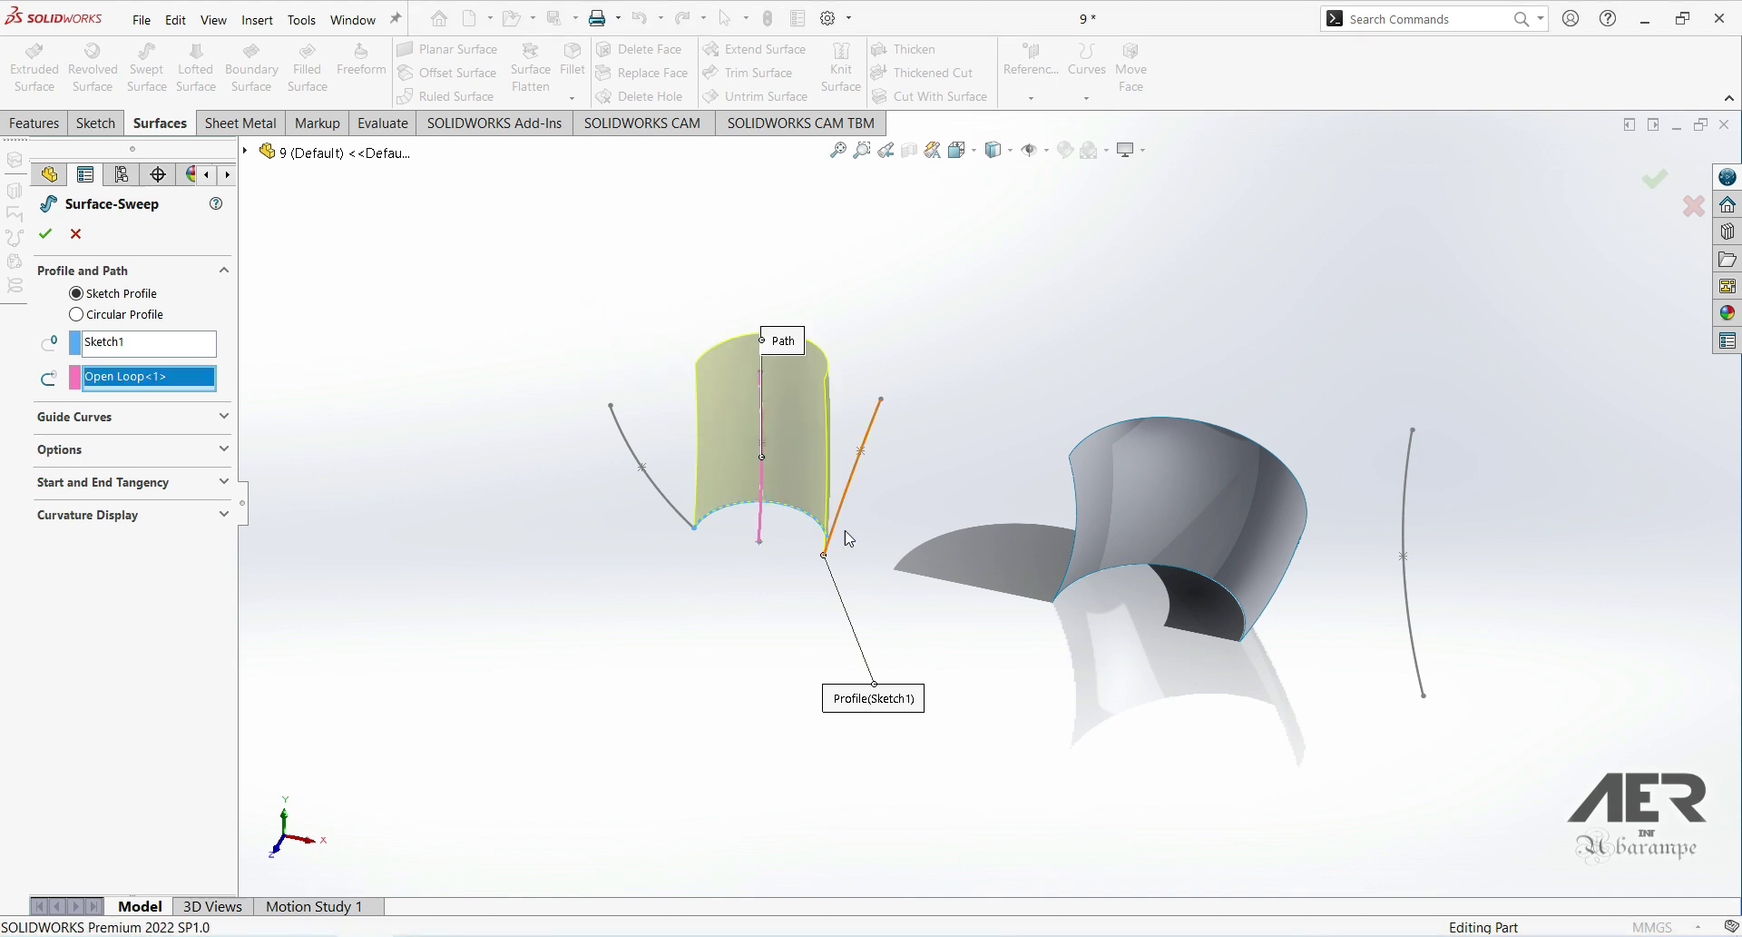
middle_drag(959, 492, 802, 433)
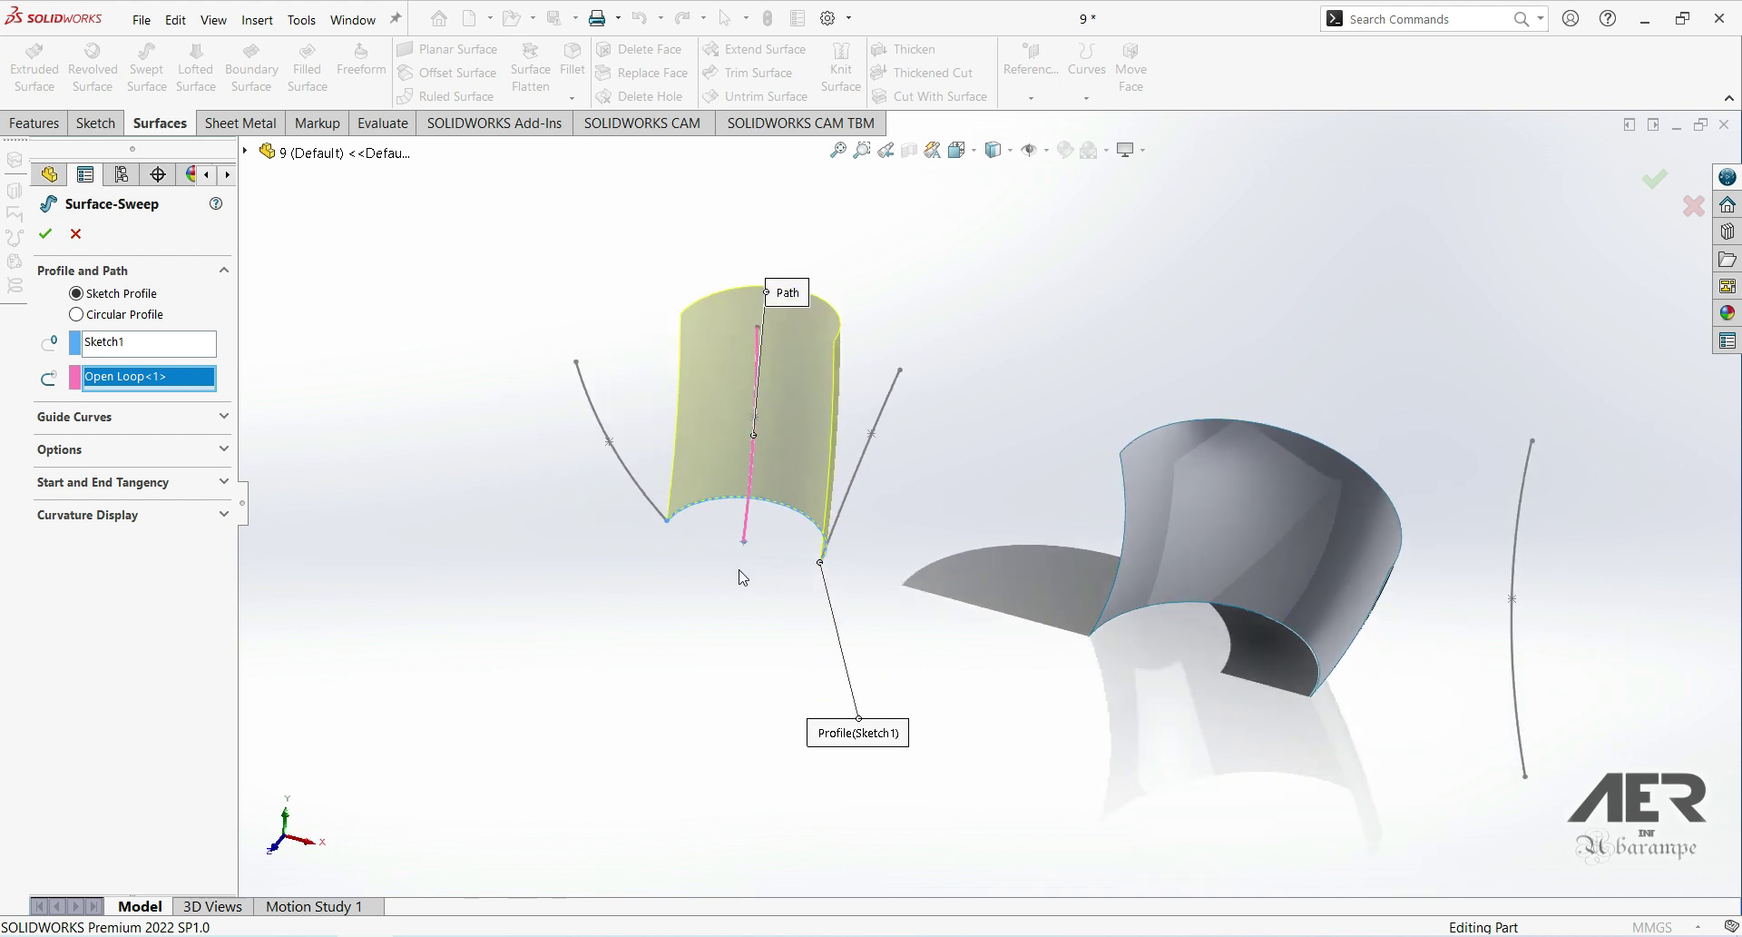
click(222, 417)
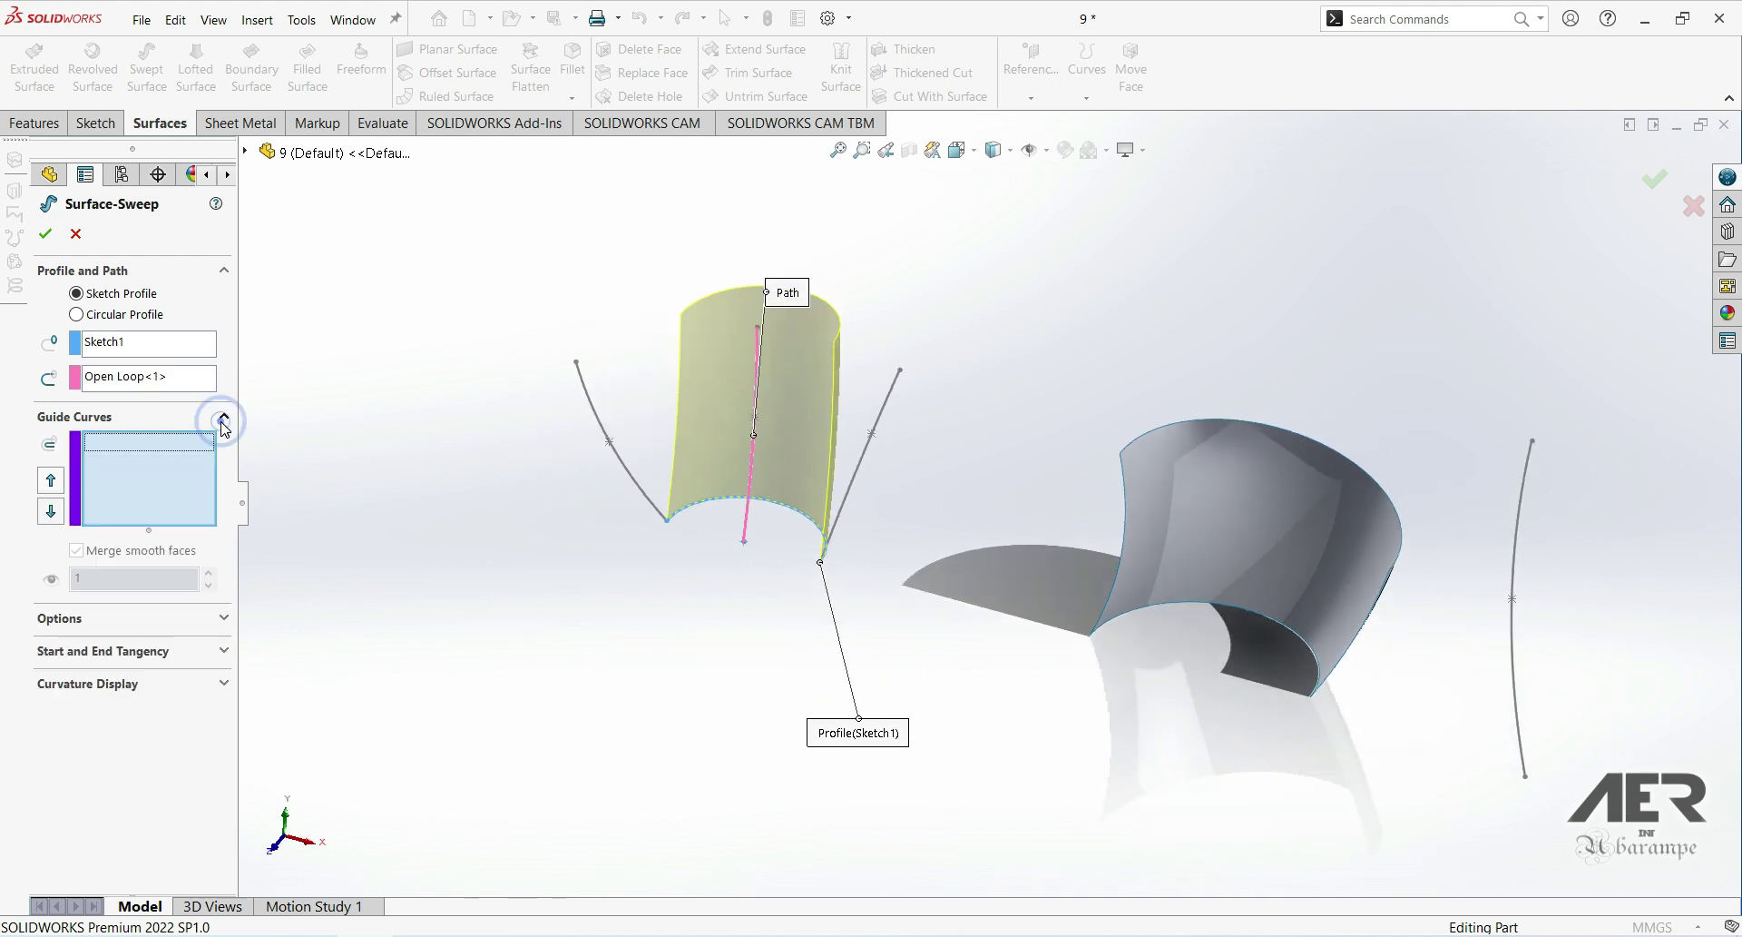
right_click(142, 491)
click(185, 519)
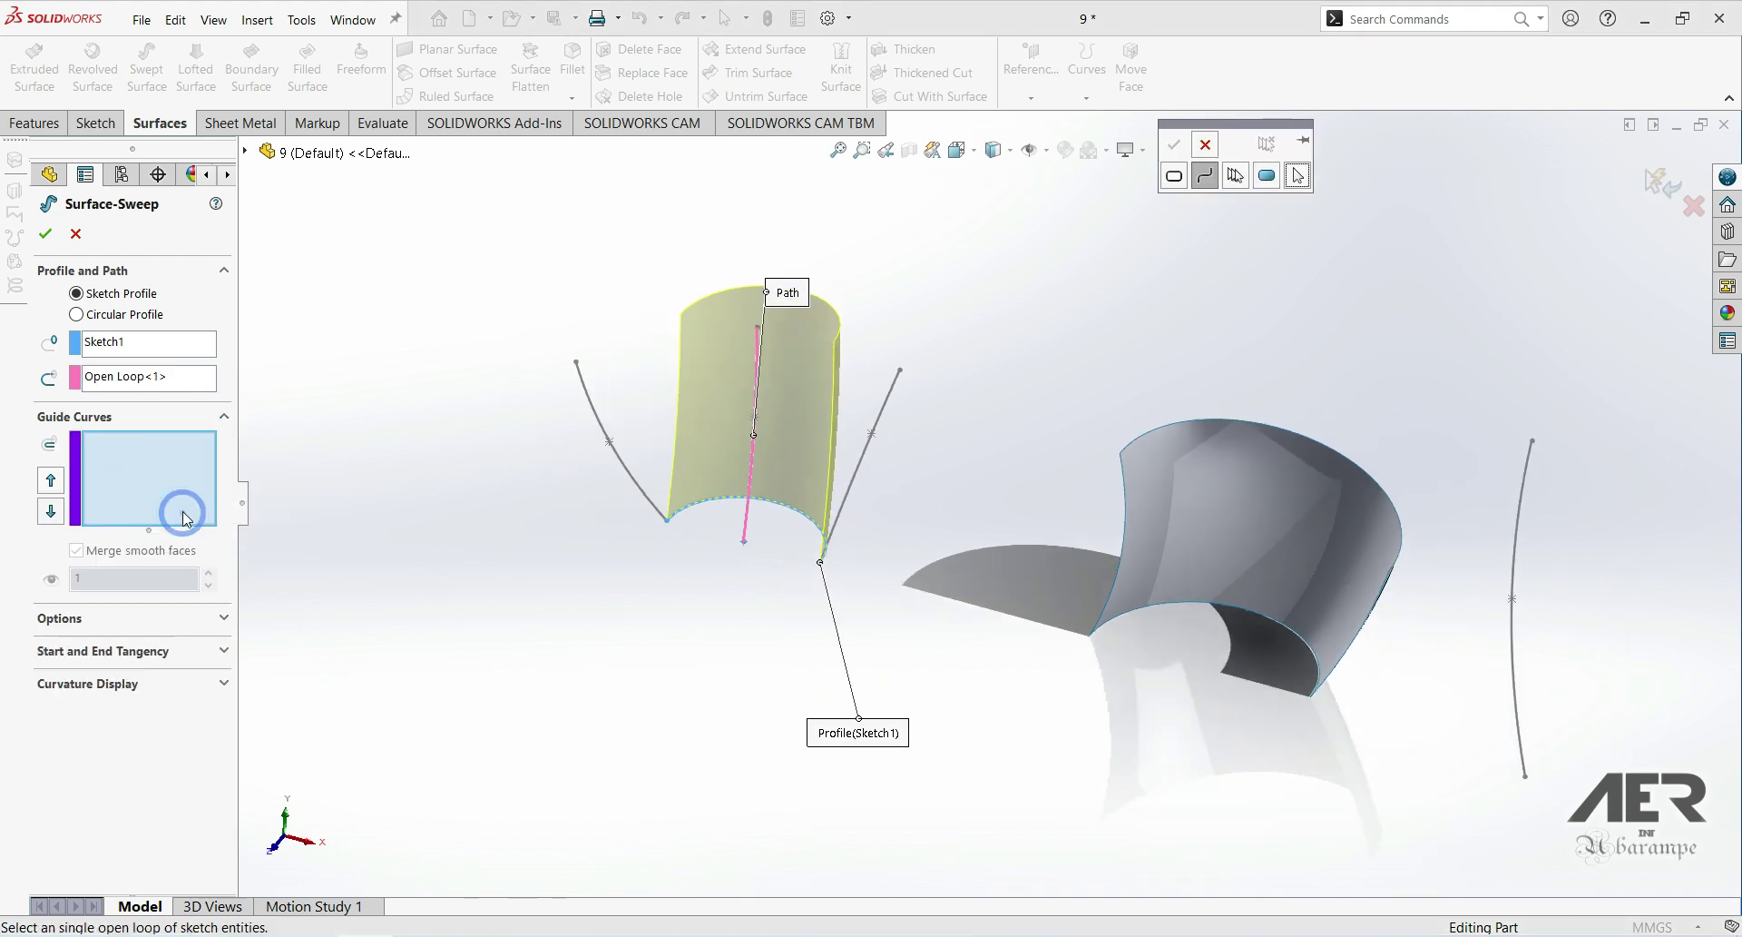
click(1209, 178)
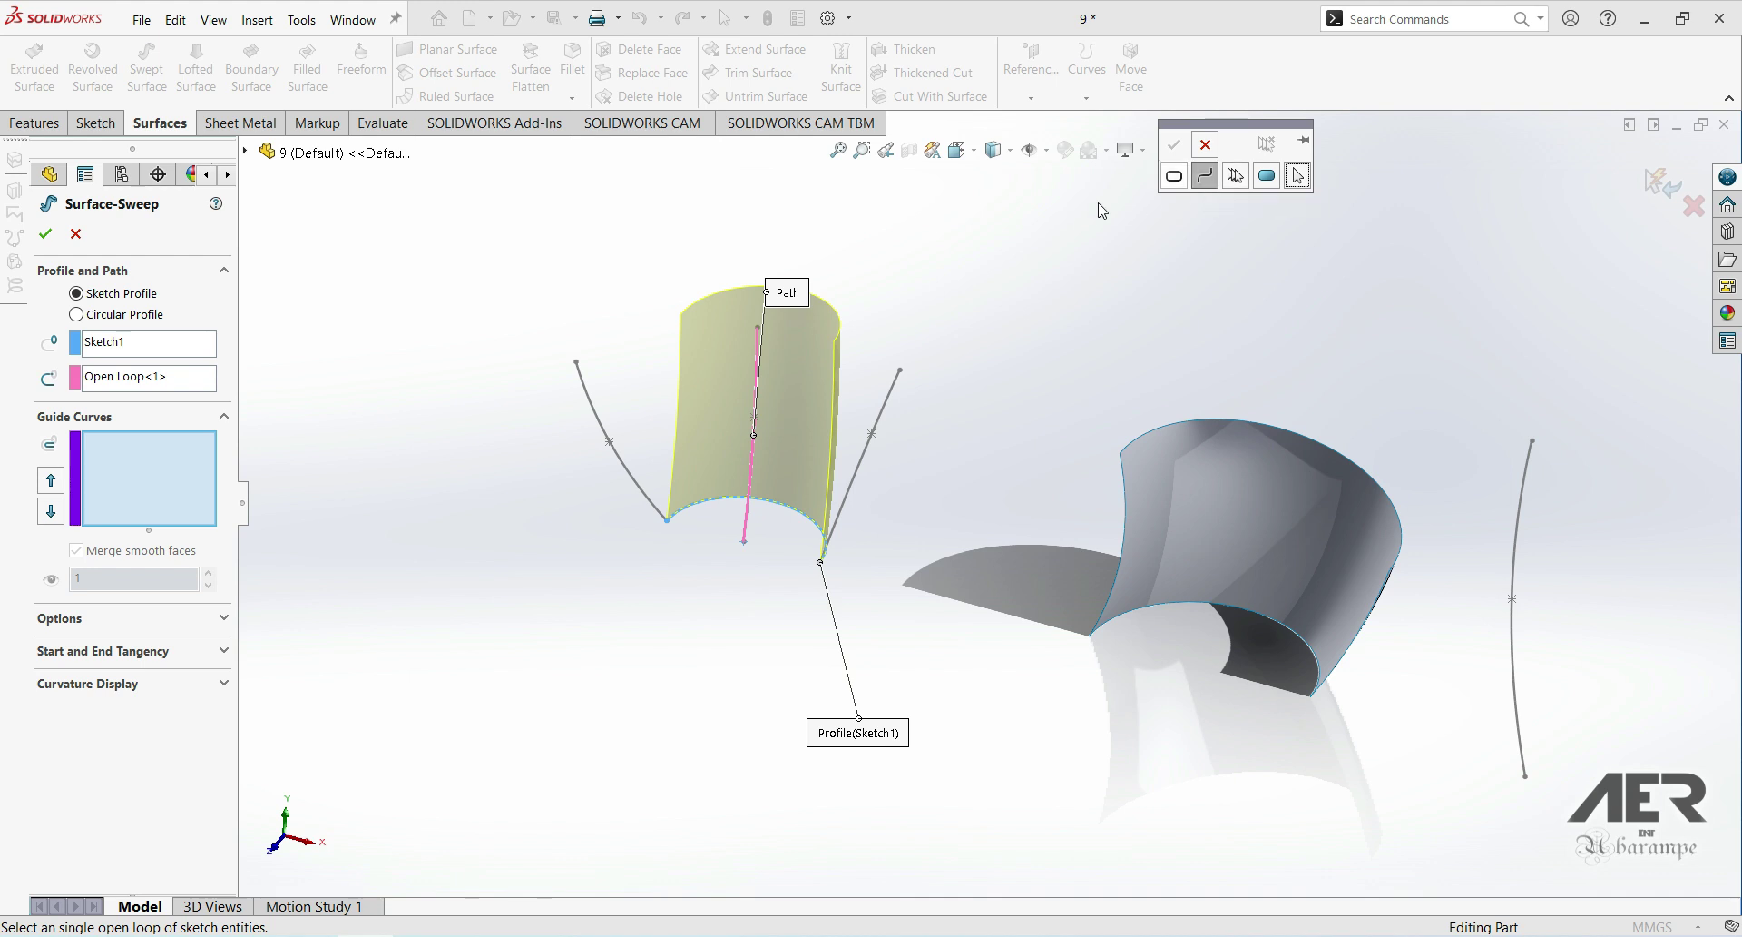
click(882, 421)
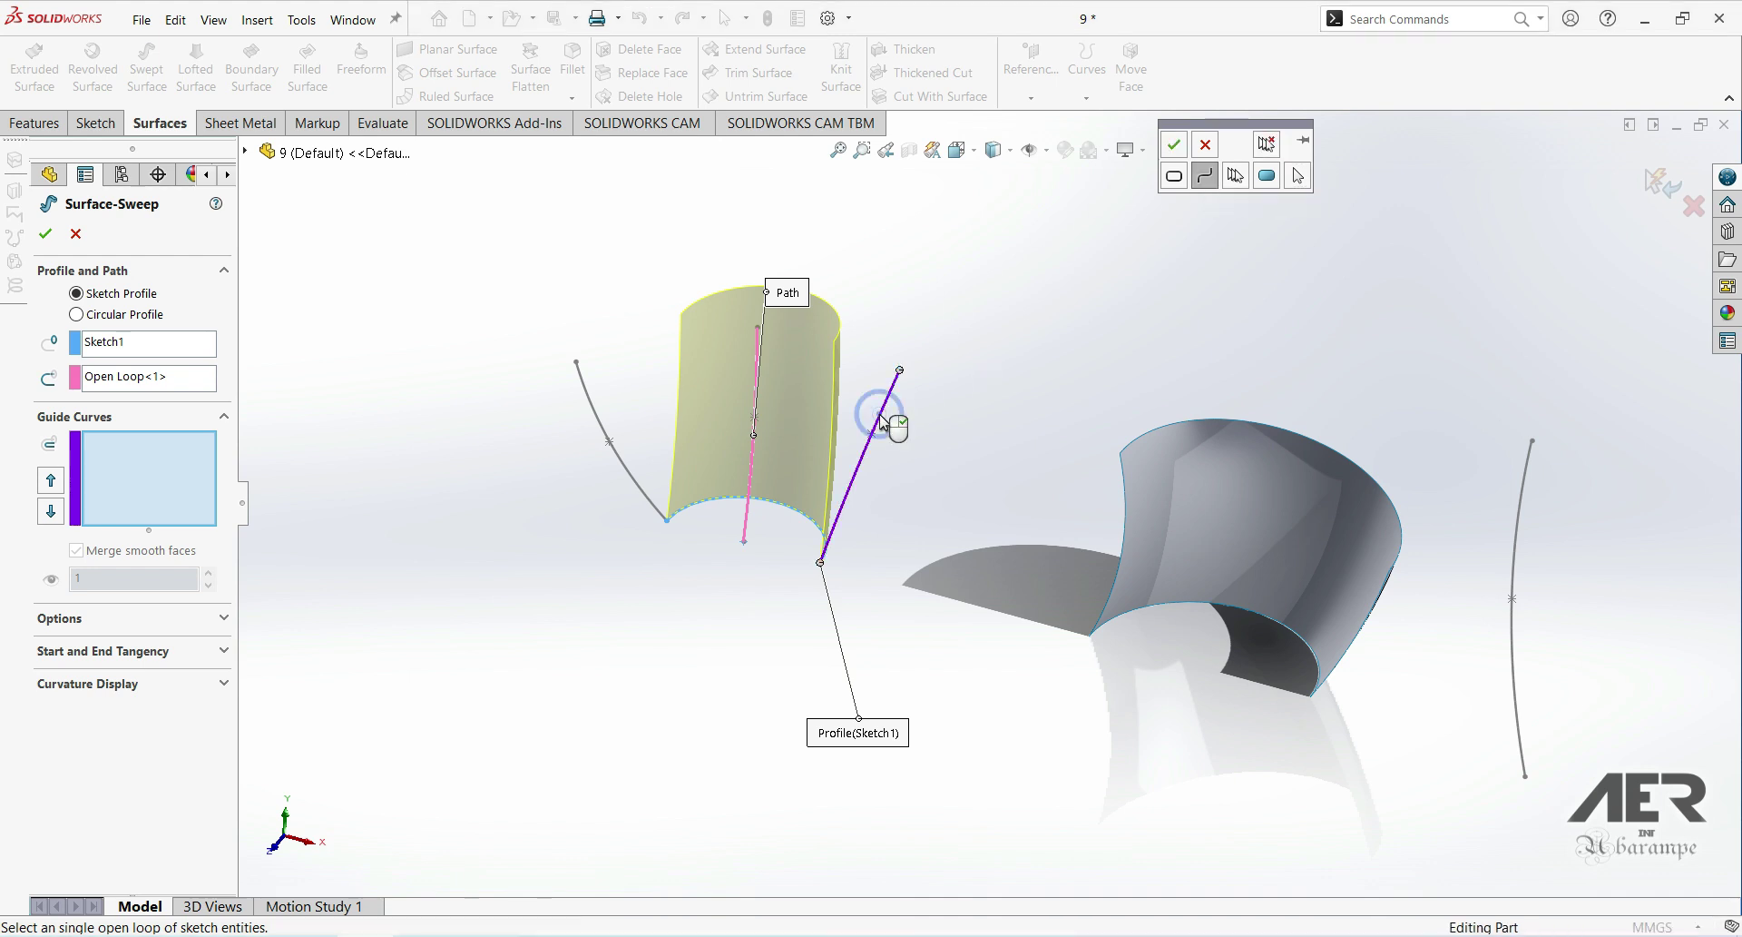
click(1176, 145)
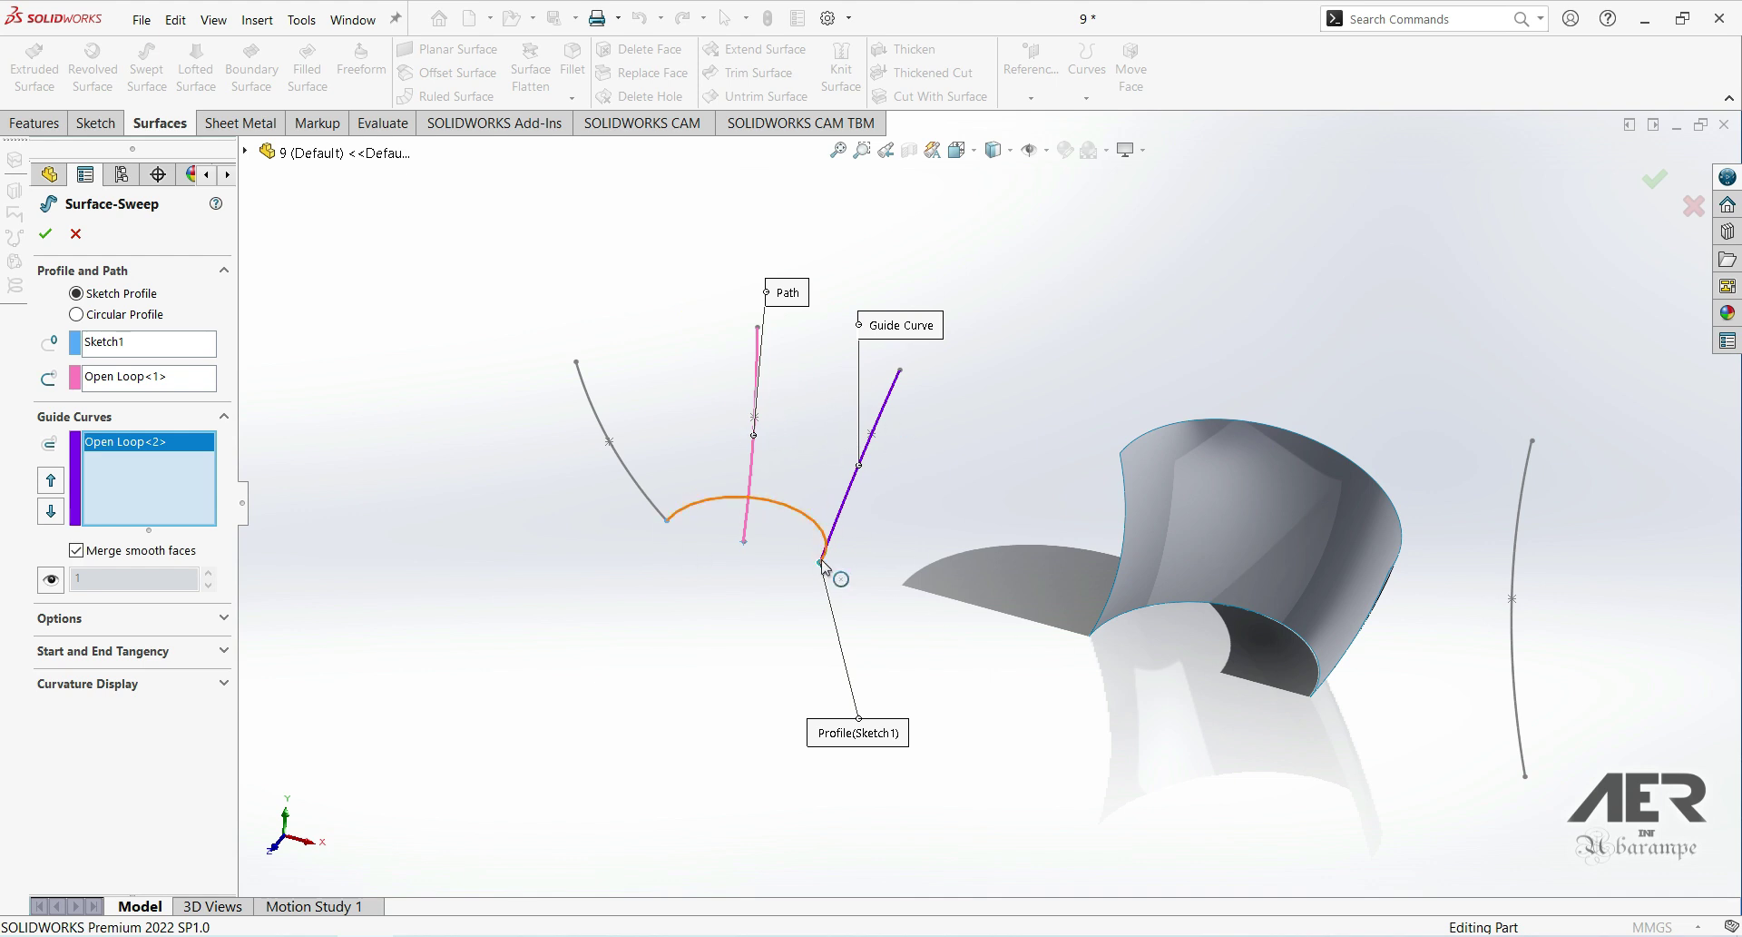
scroll(811, 553, down, 1)
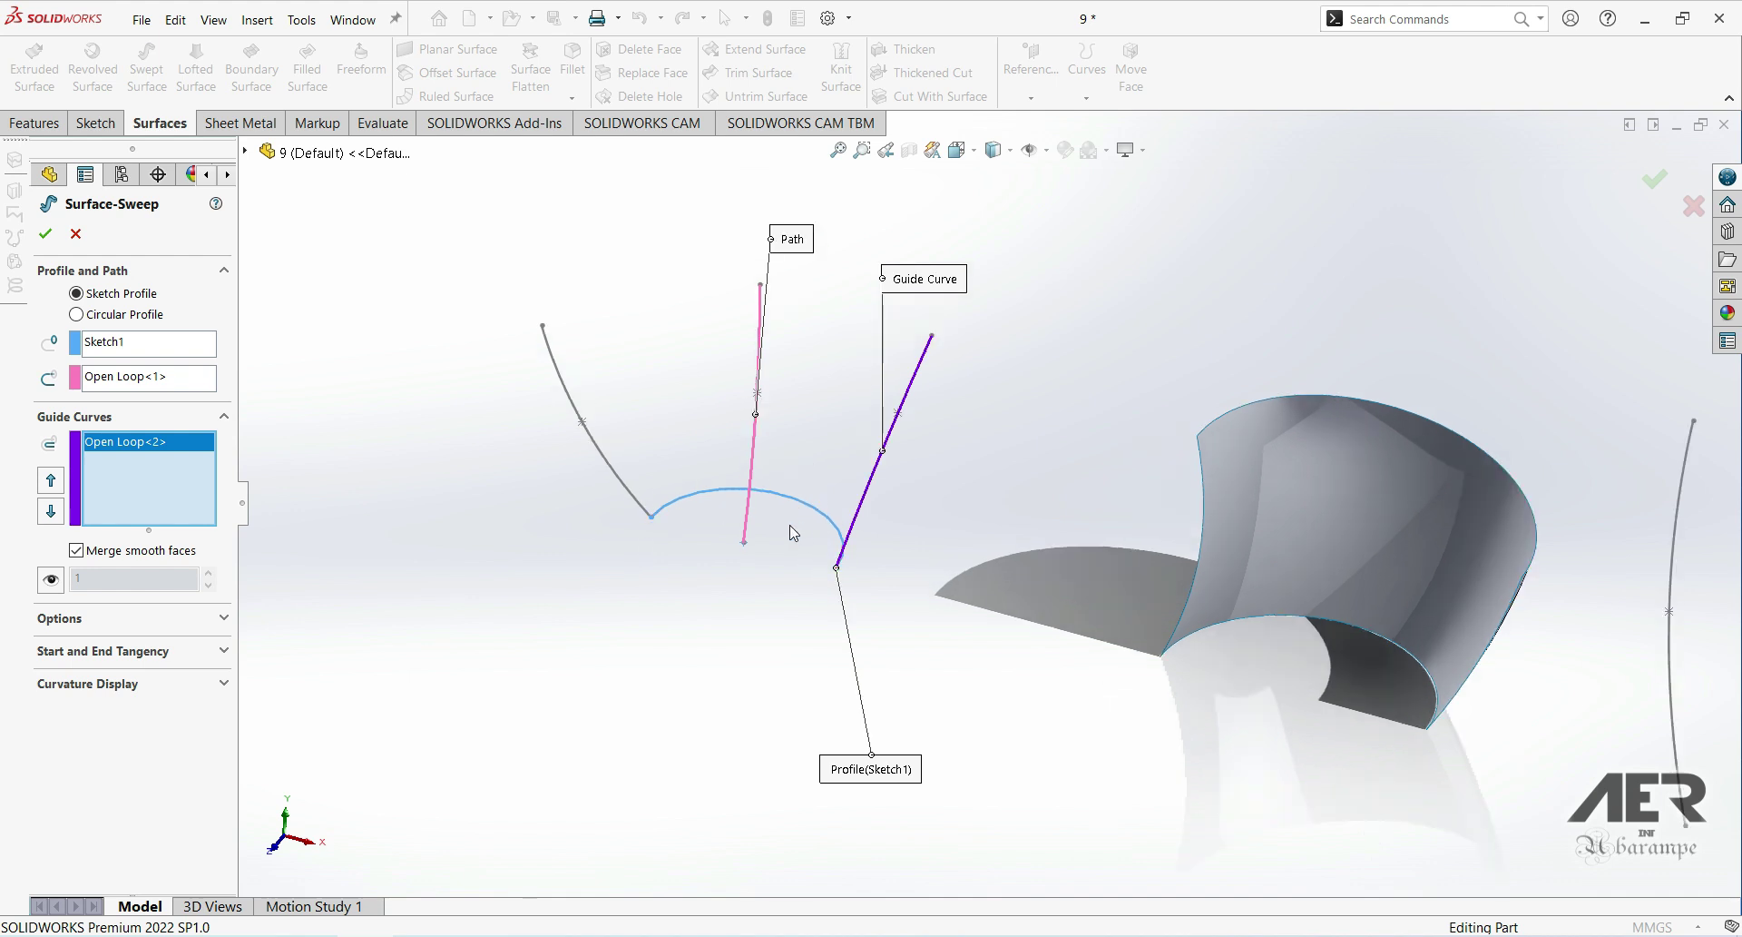
scroll(939, 536, up, 1)
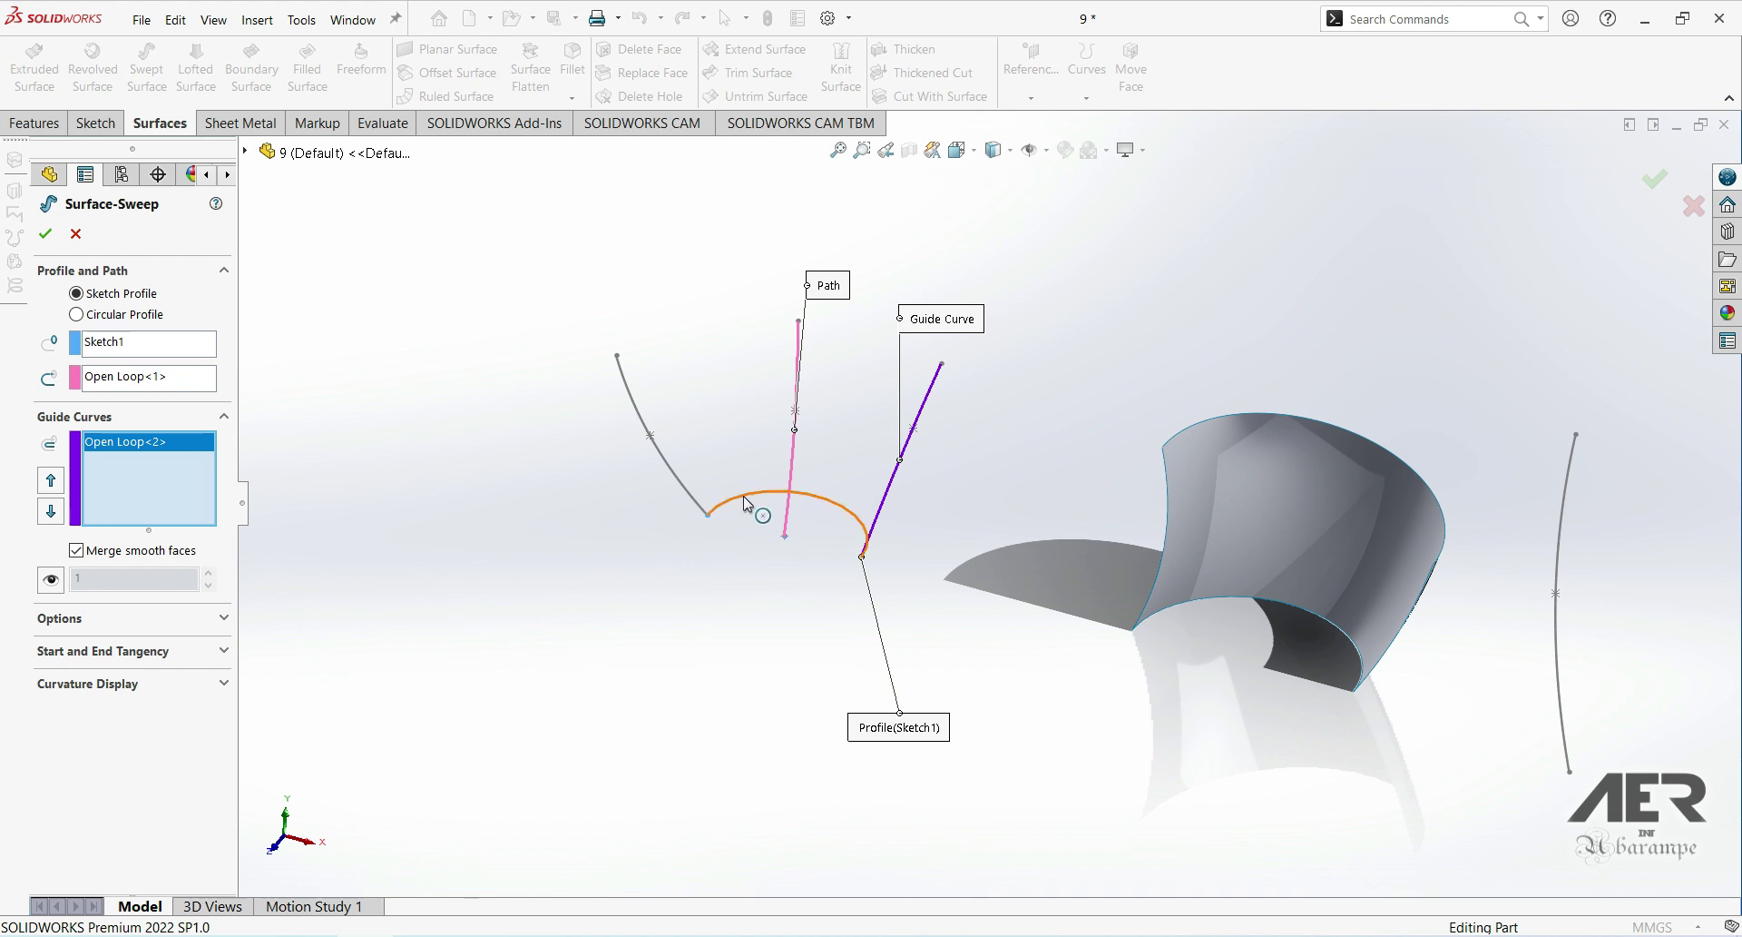
click(45, 234)
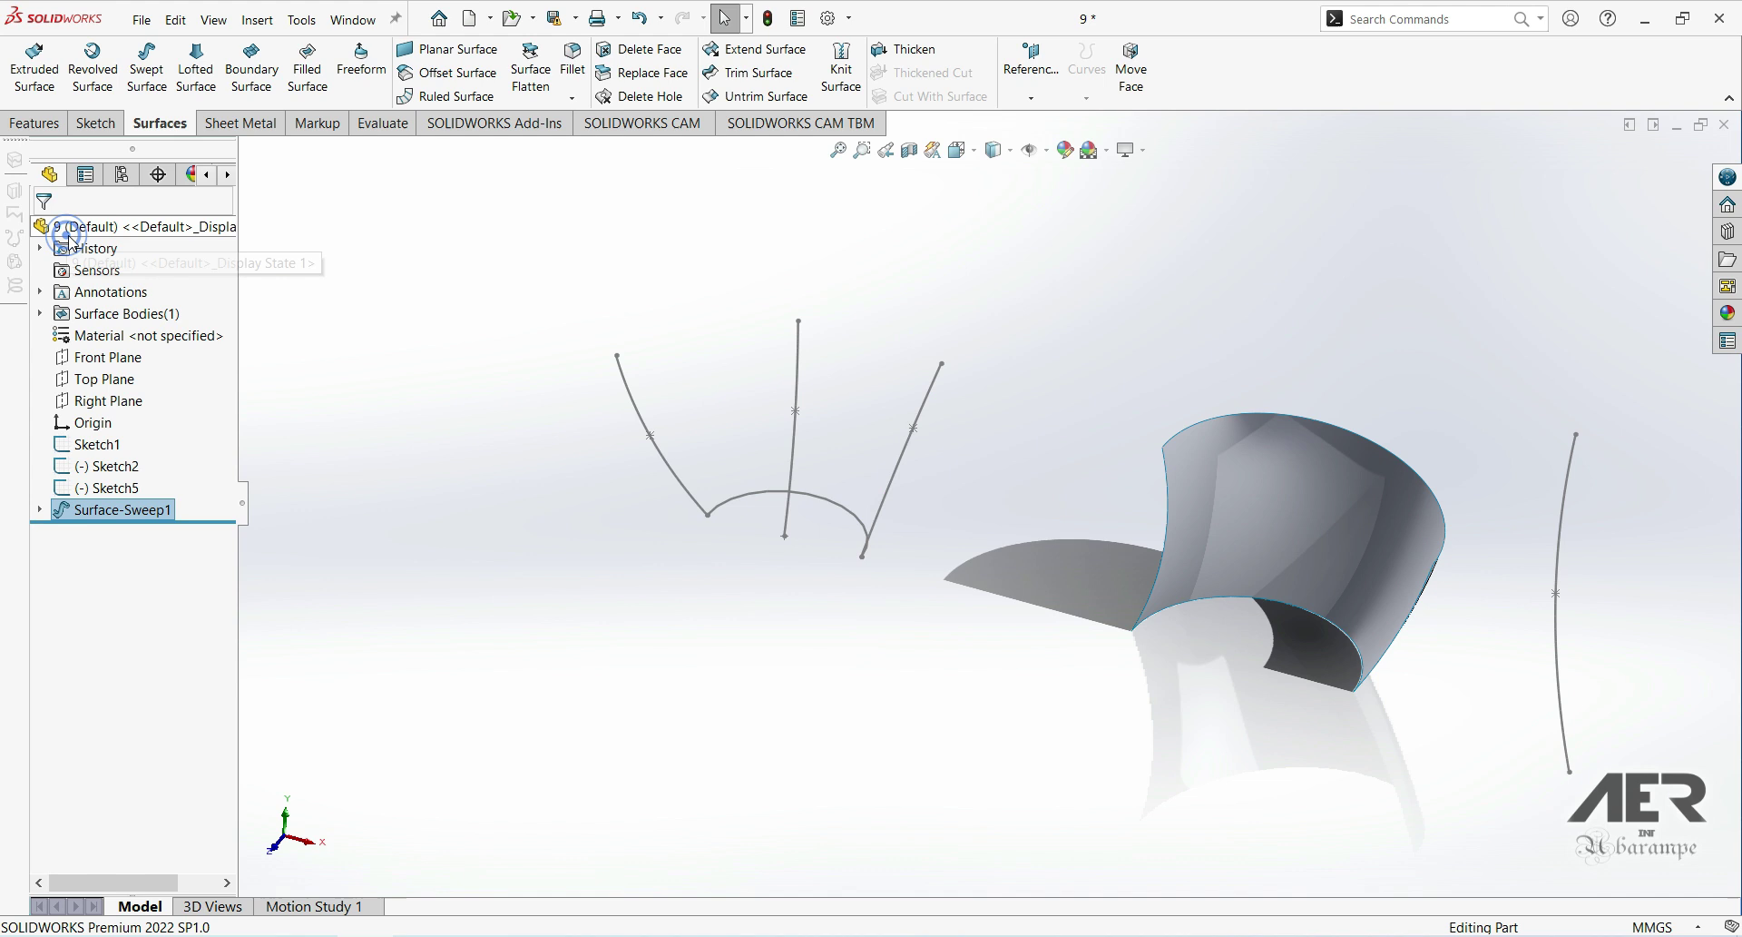
Step: Edit Sketch1, delete the arc's R30 radius dimension, and exit the sketch
click(743, 495)
click(94, 444)
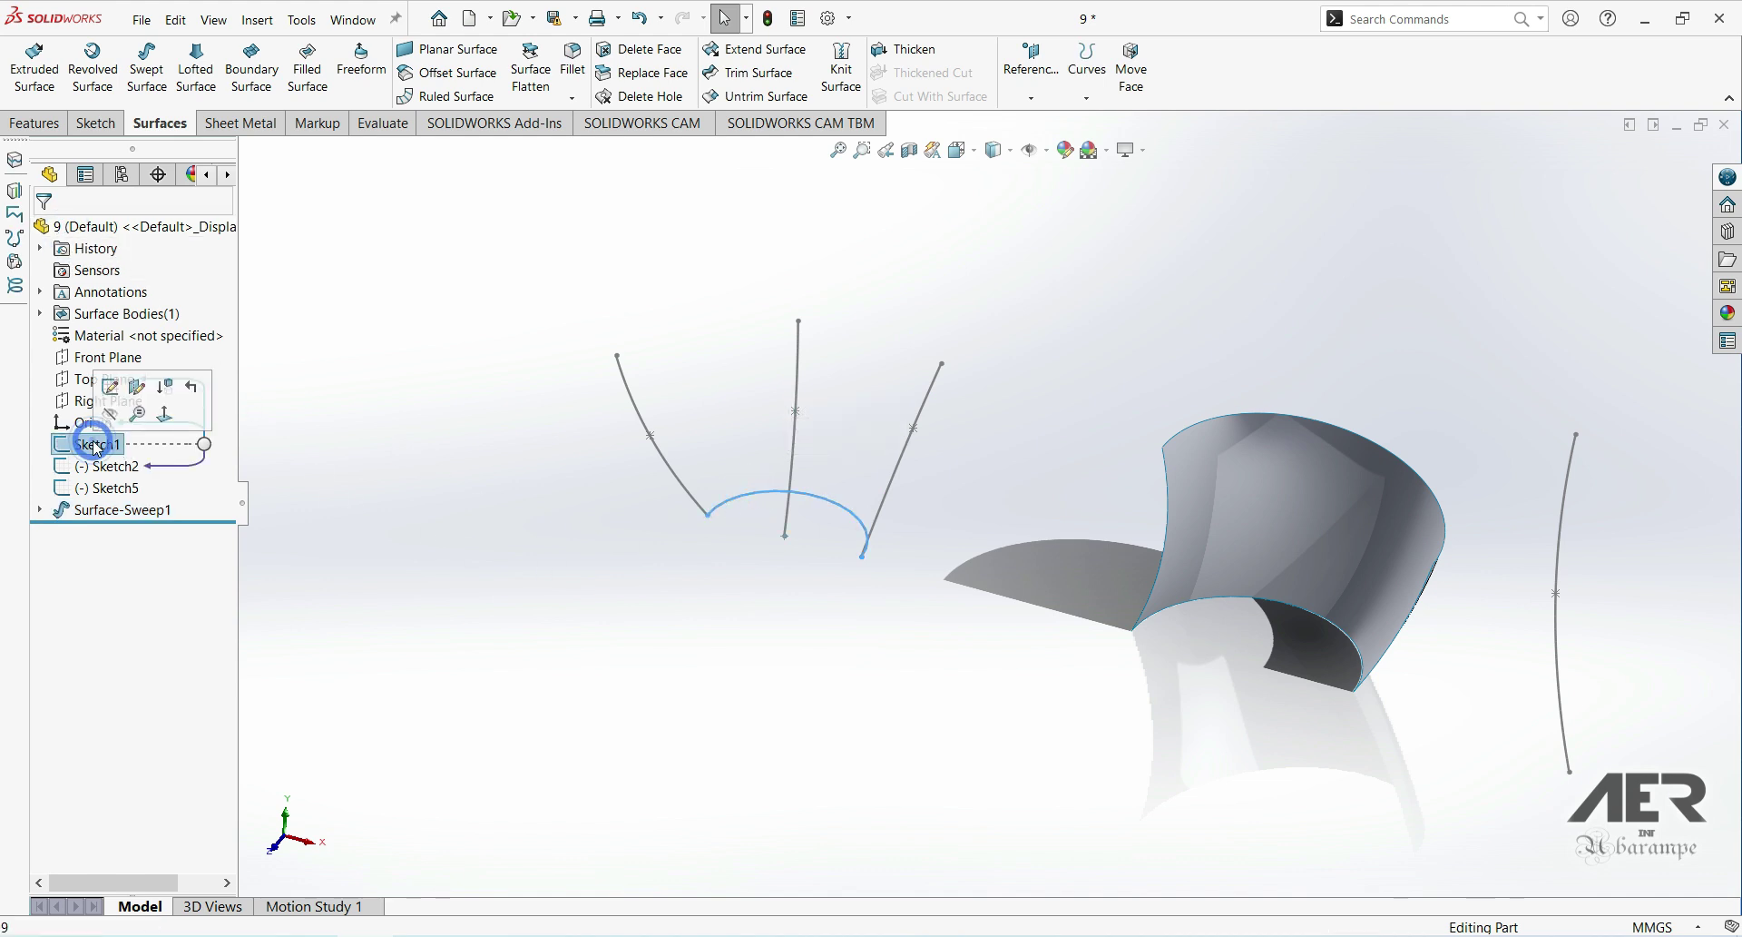
click(110, 386)
scroll(861, 514, down, 3)
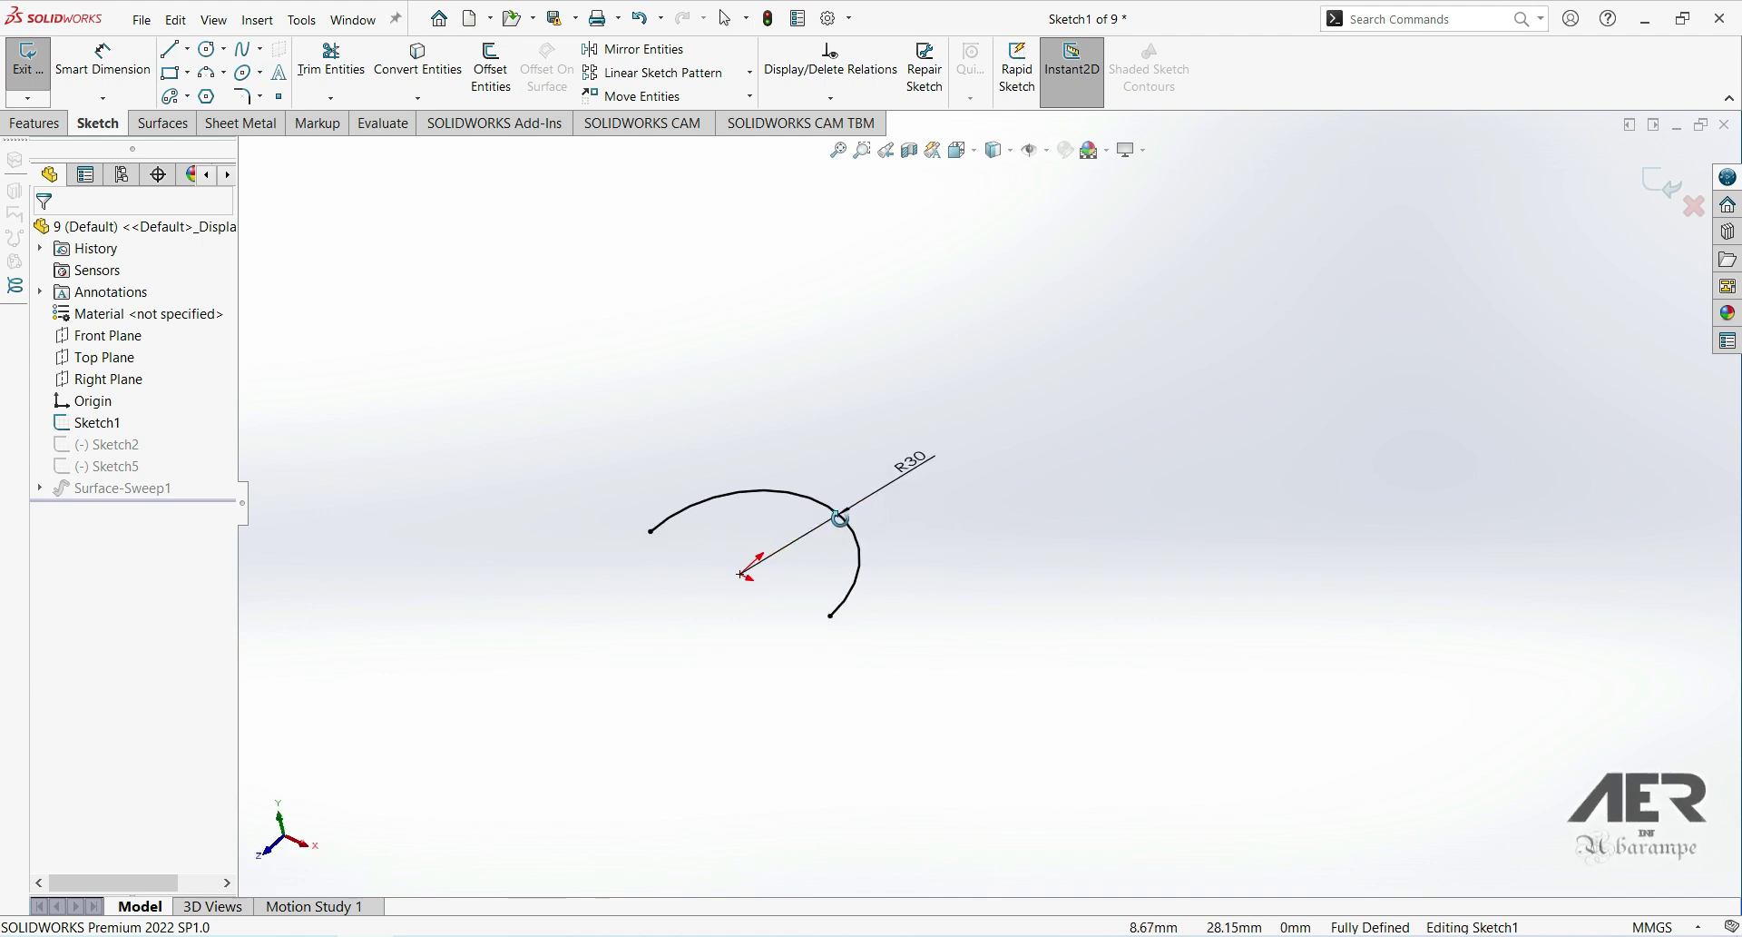
double_click(896, 460)
key(Escape)
key(Delete)
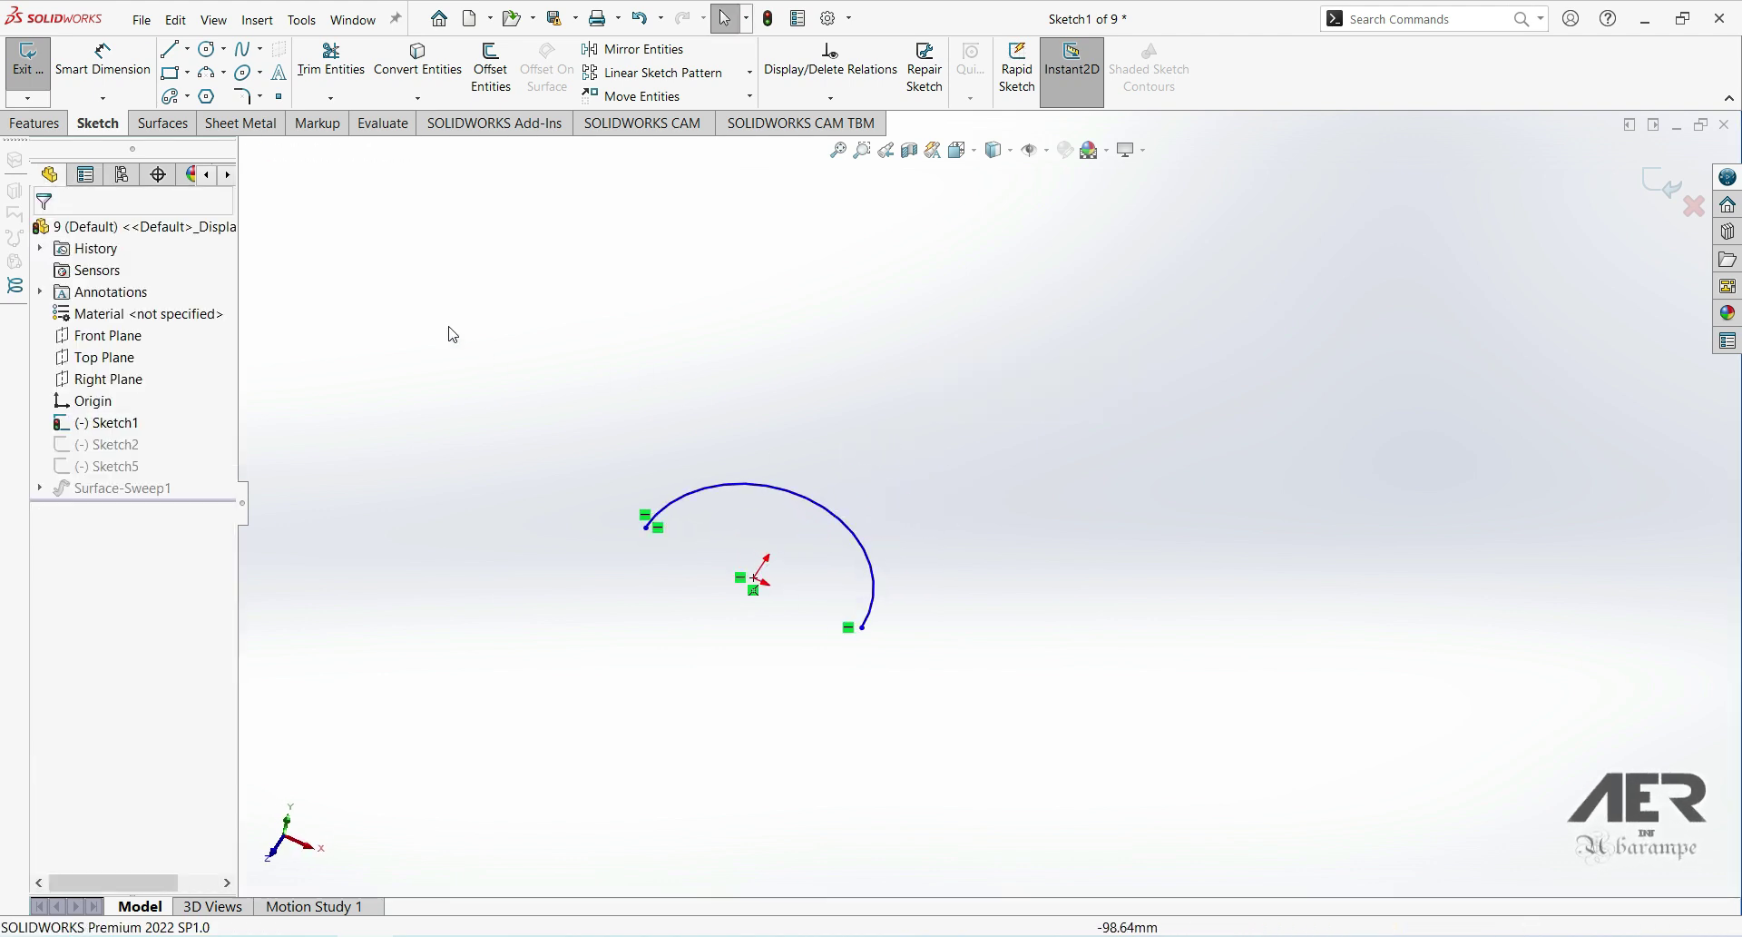
click(28, 60)
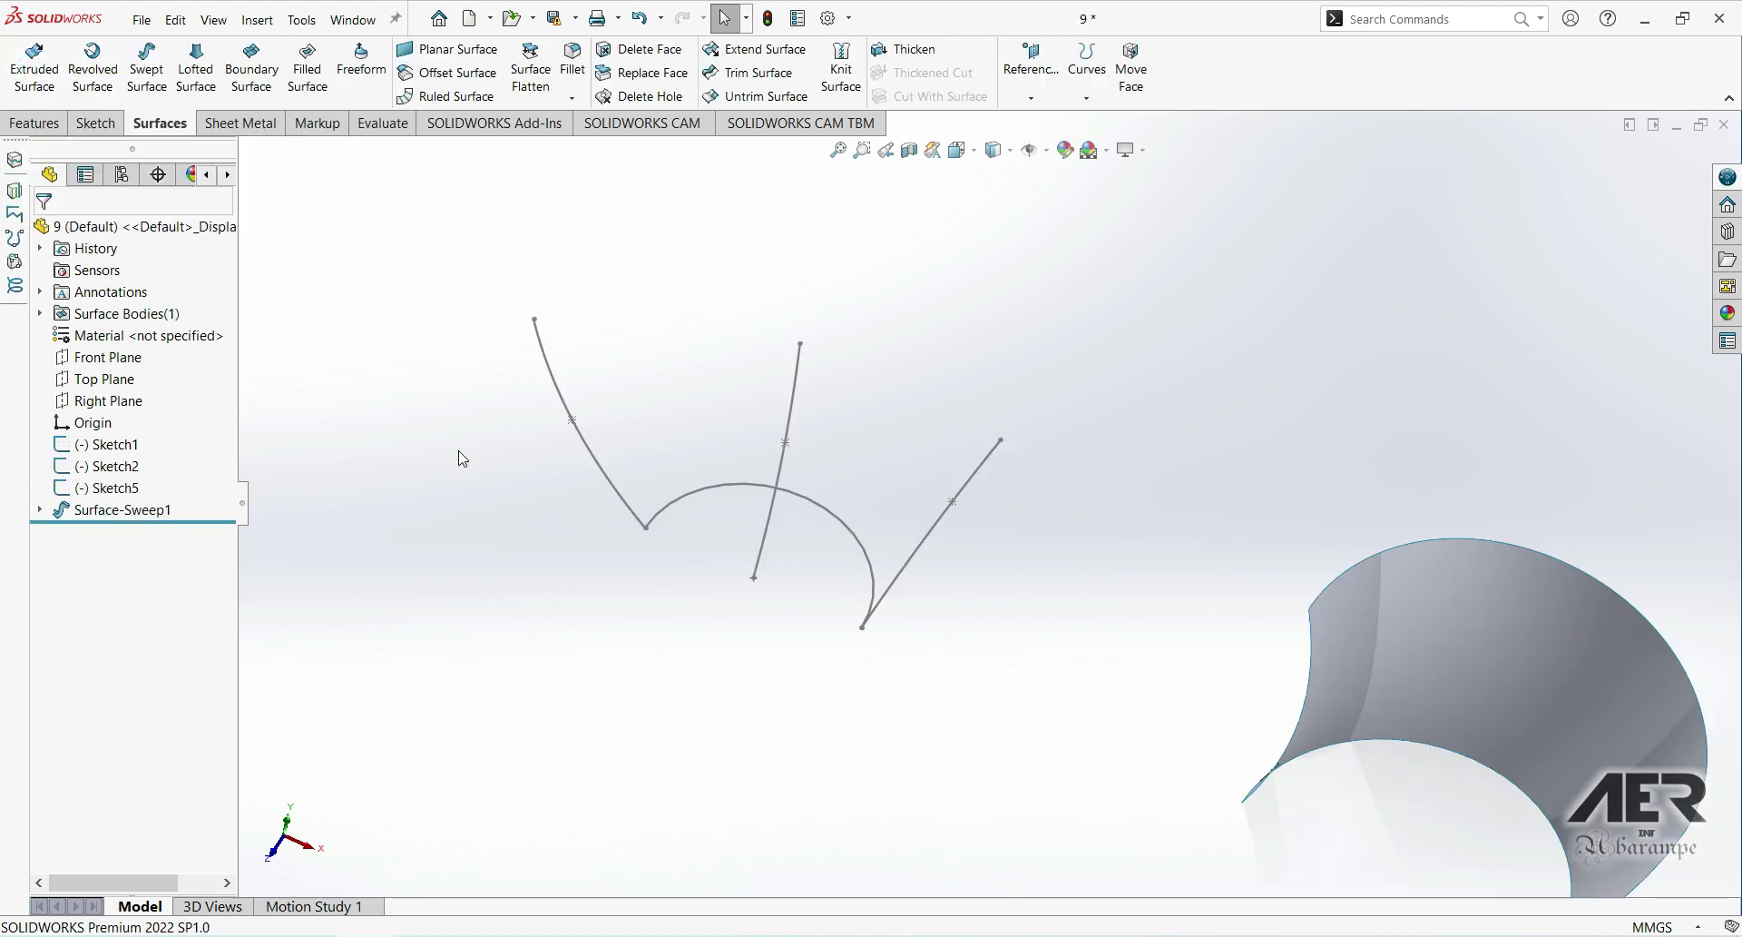
Step: Start a swept surface using the Sketch1 arc as profile and the straight line as path
click(146, 66)
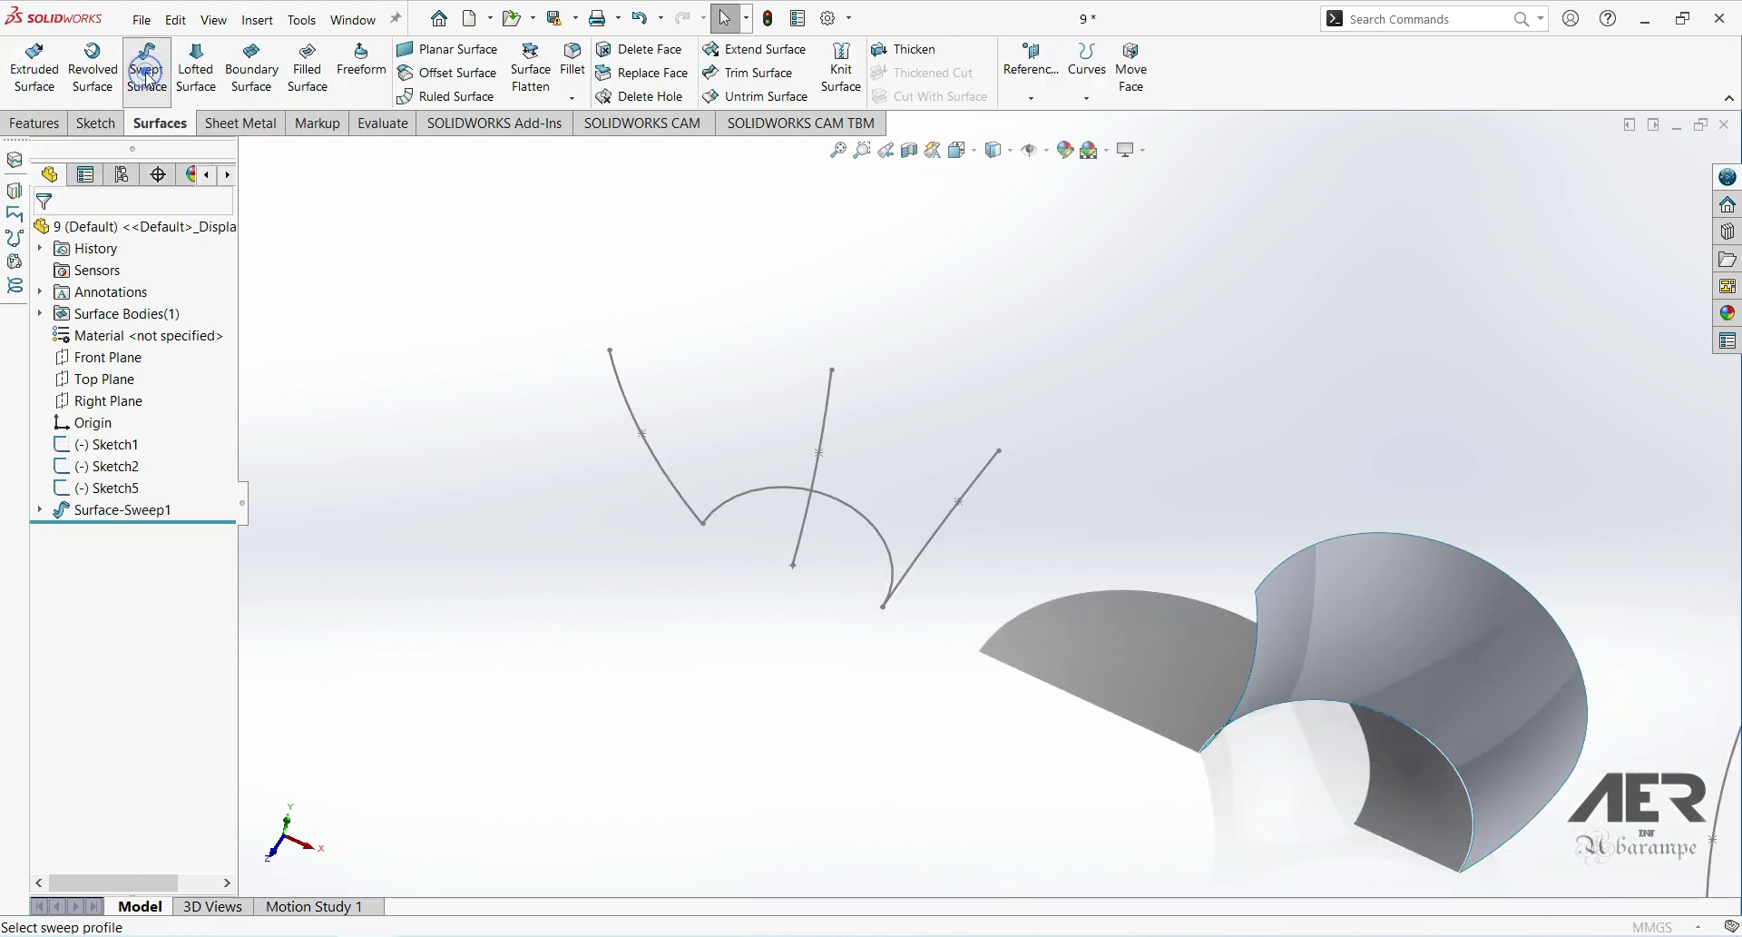
click(778, 486)
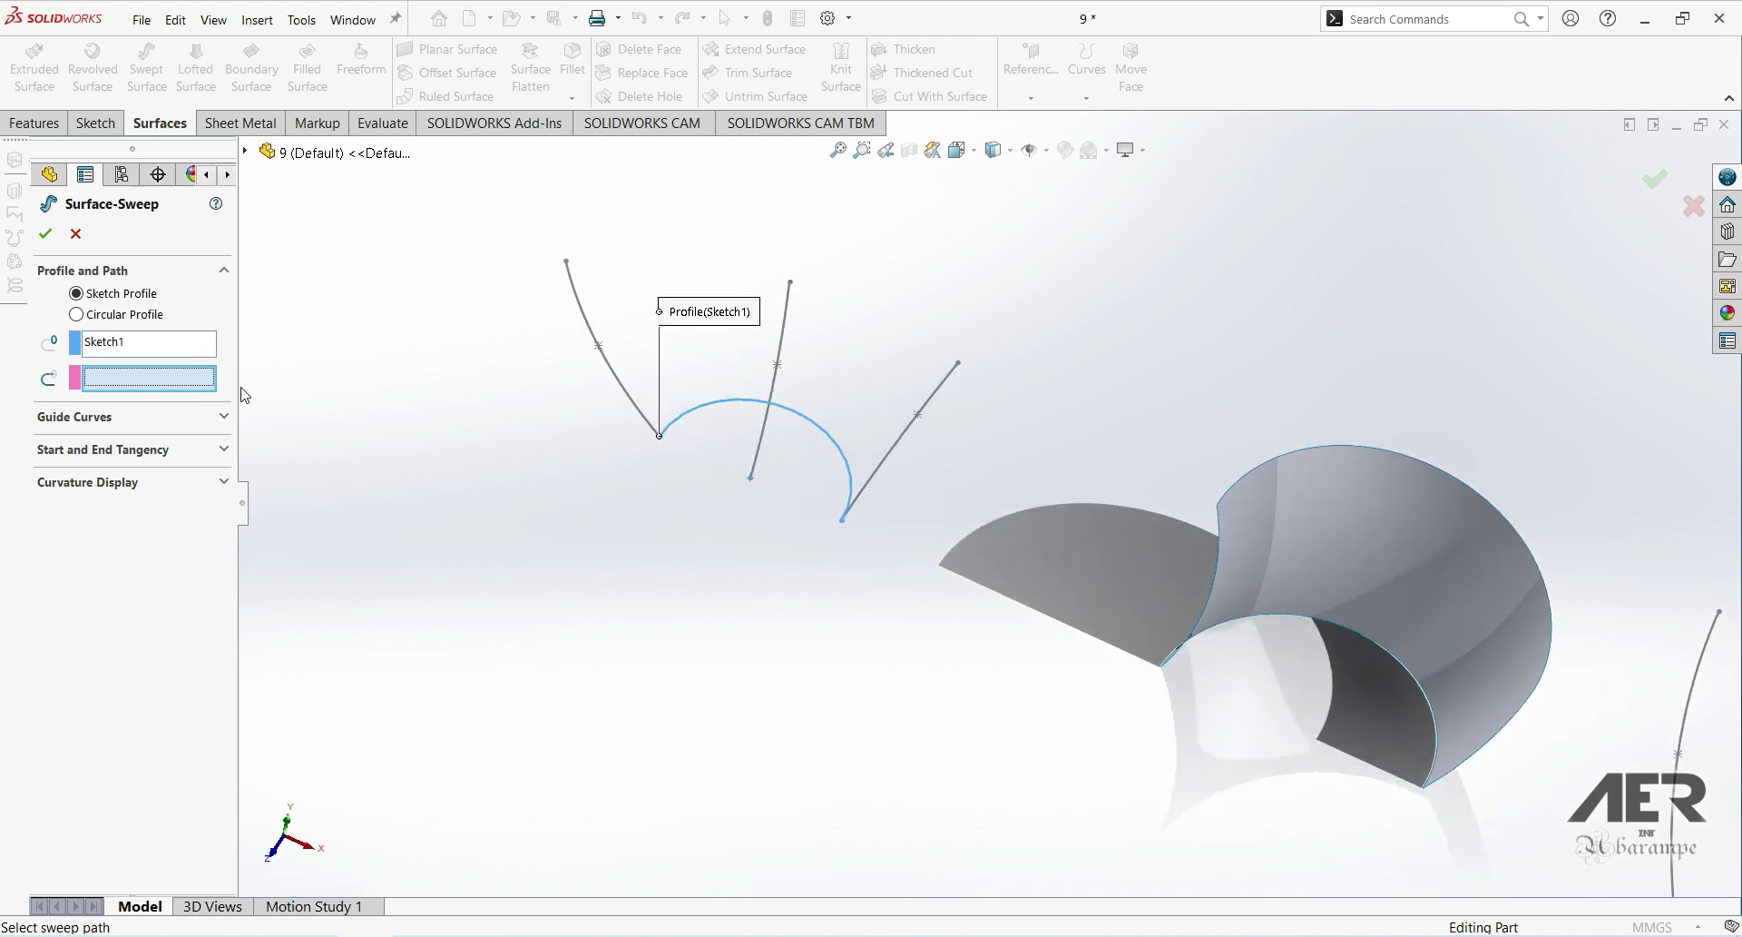
click(778, 363)
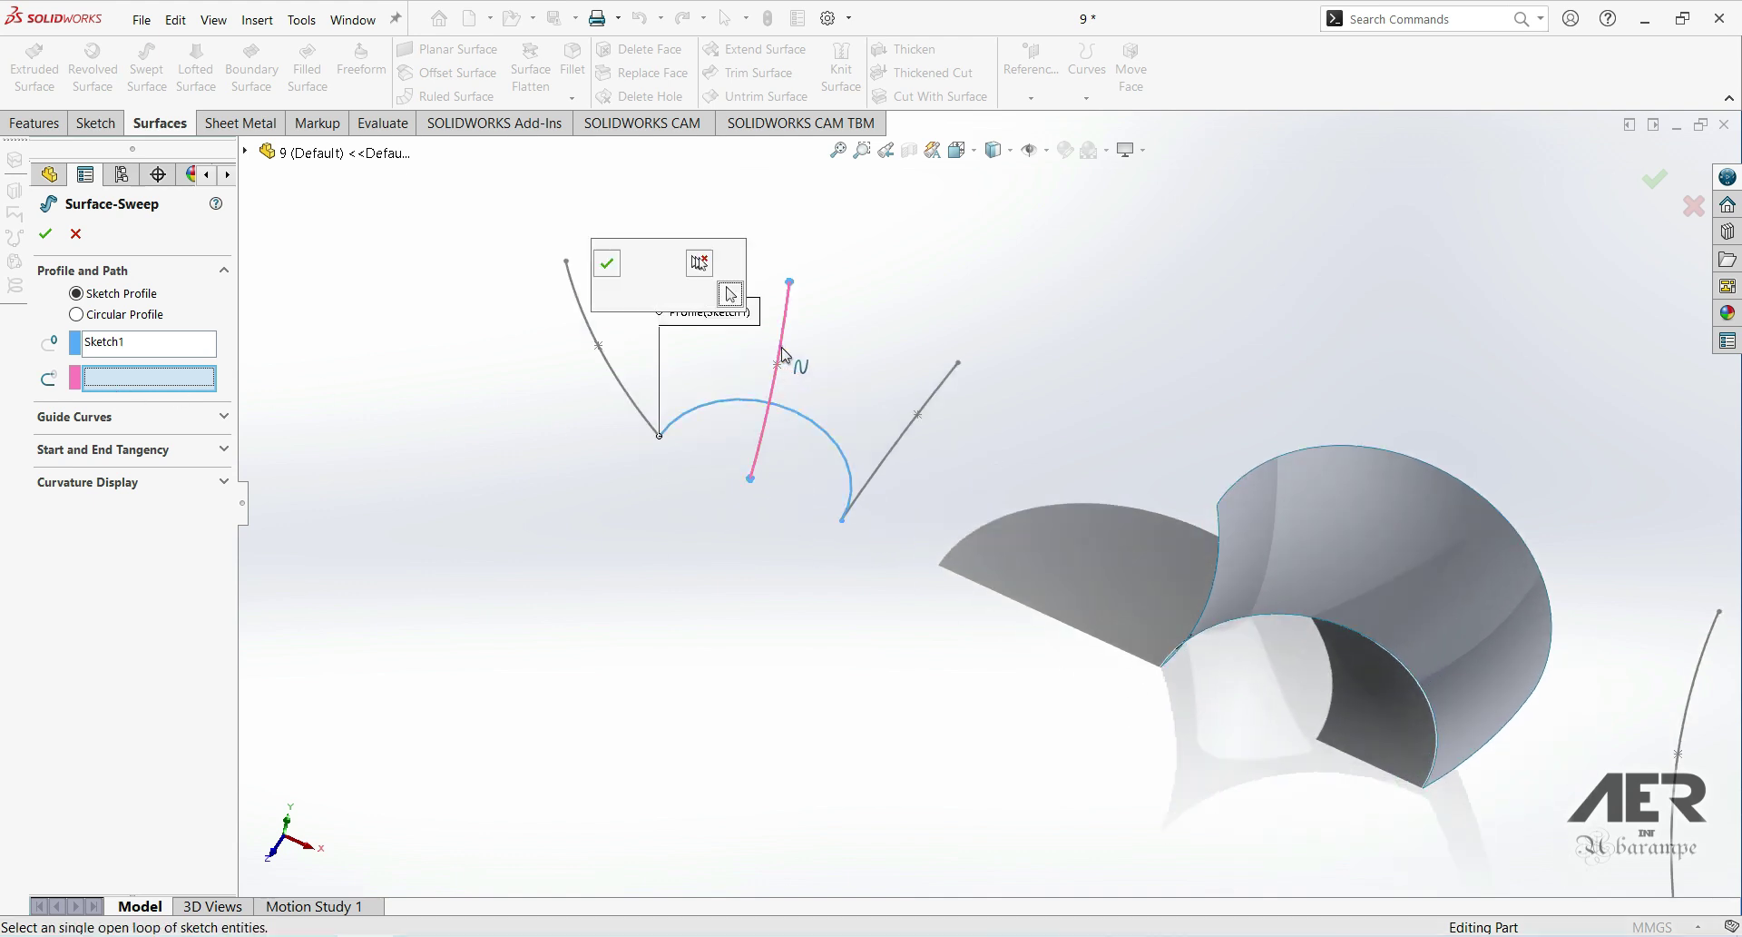
click(607, 263)
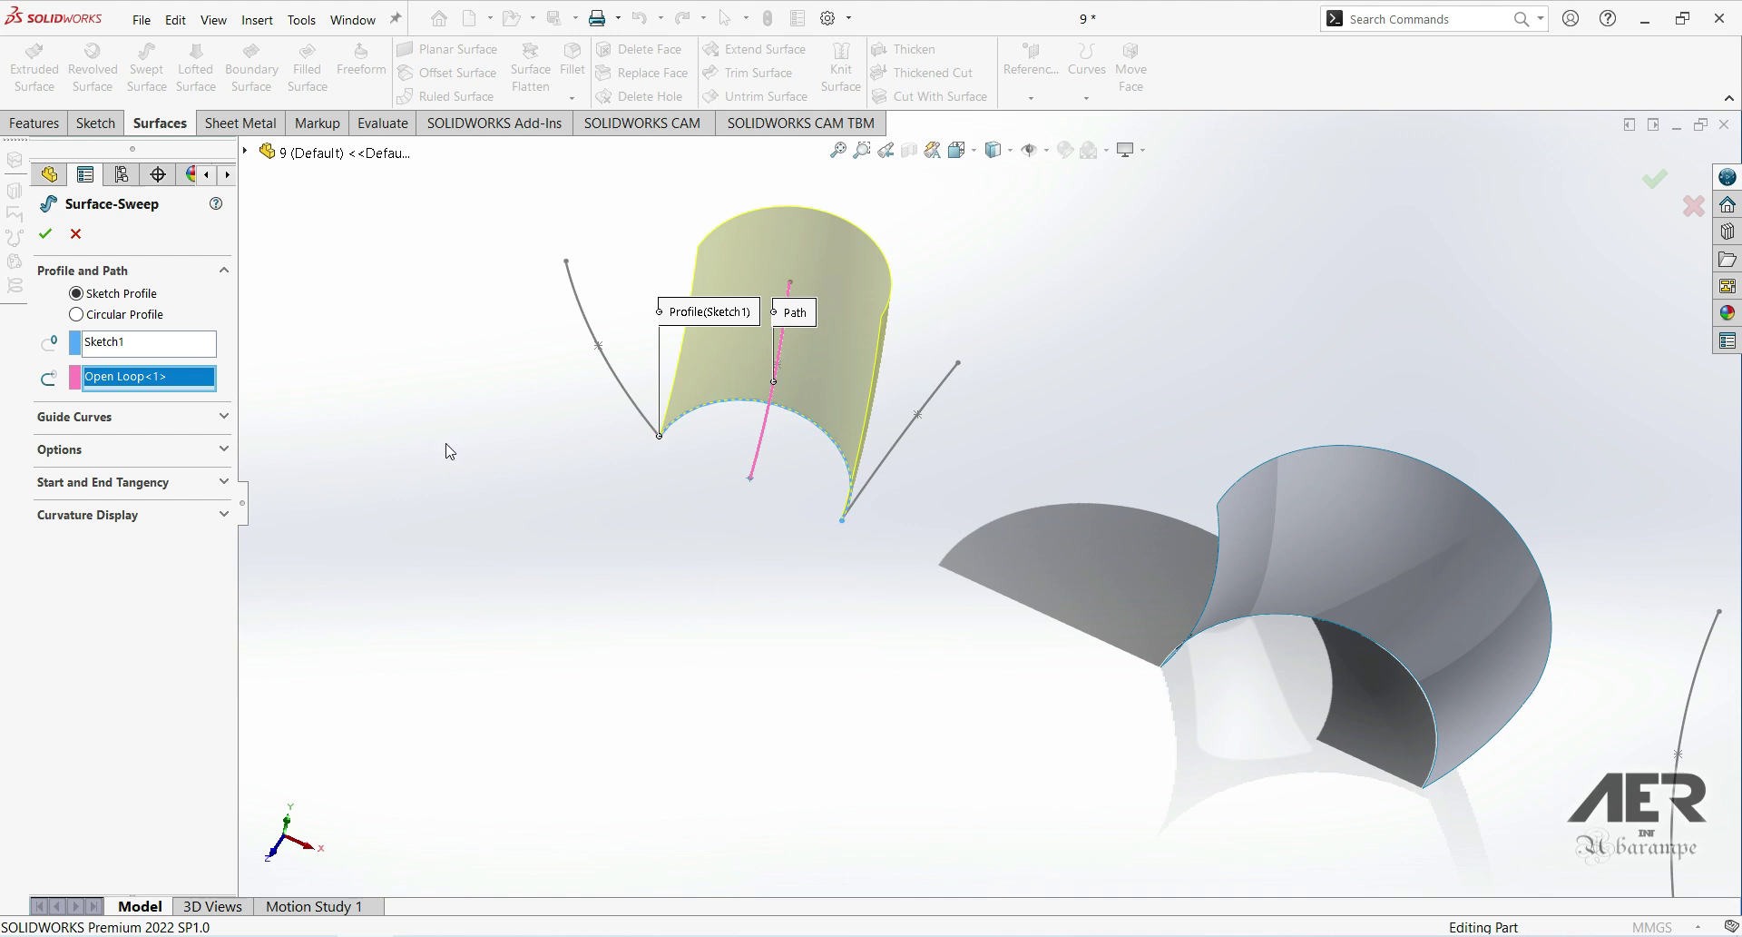
Step: Add the slanted right line as guide curve and confirm Surface-Sweep2
click(191, 425)
right_click(164, 478)
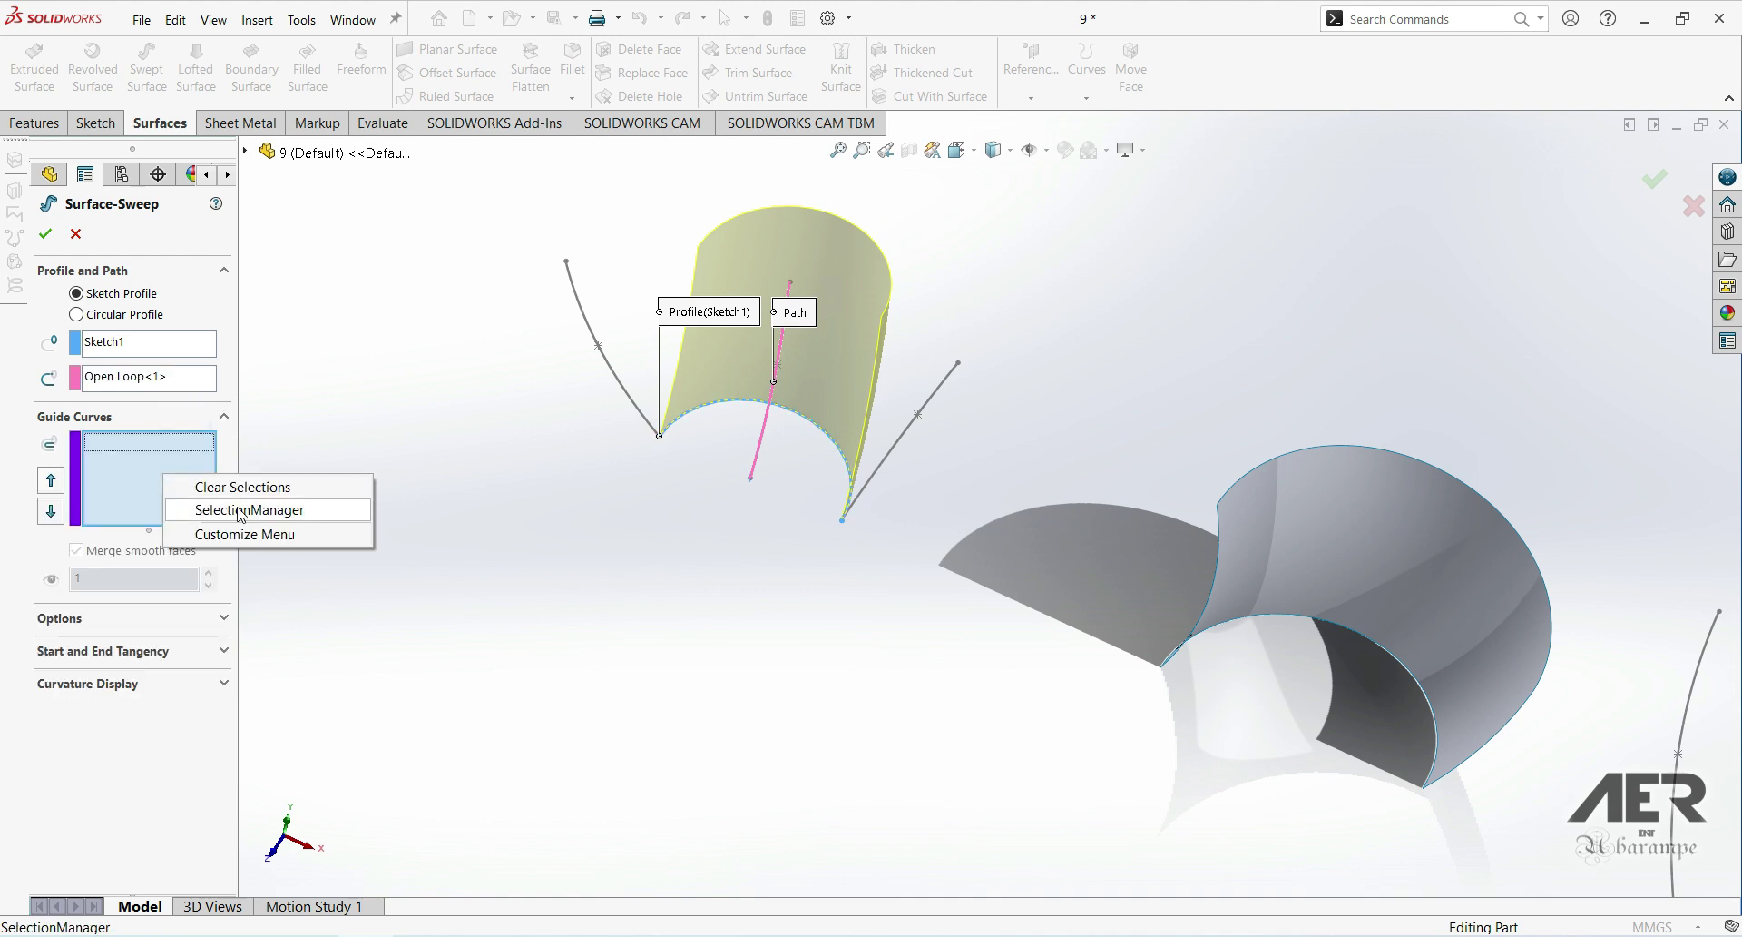
click(236, 509)
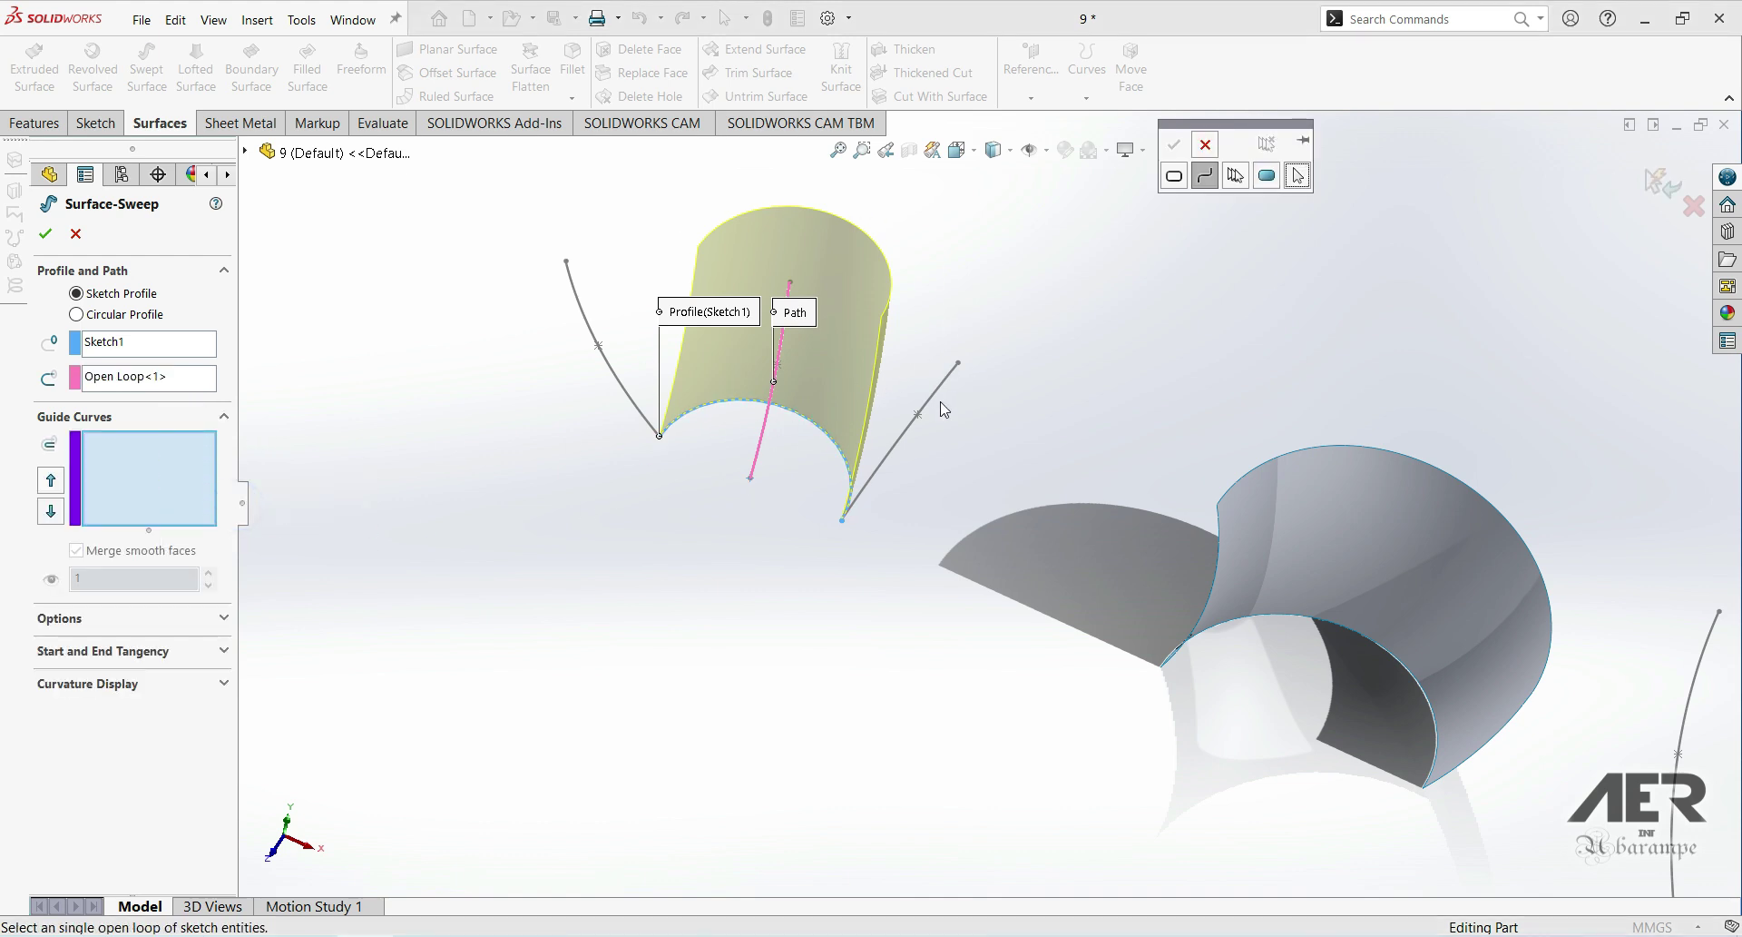
click(922, 439)
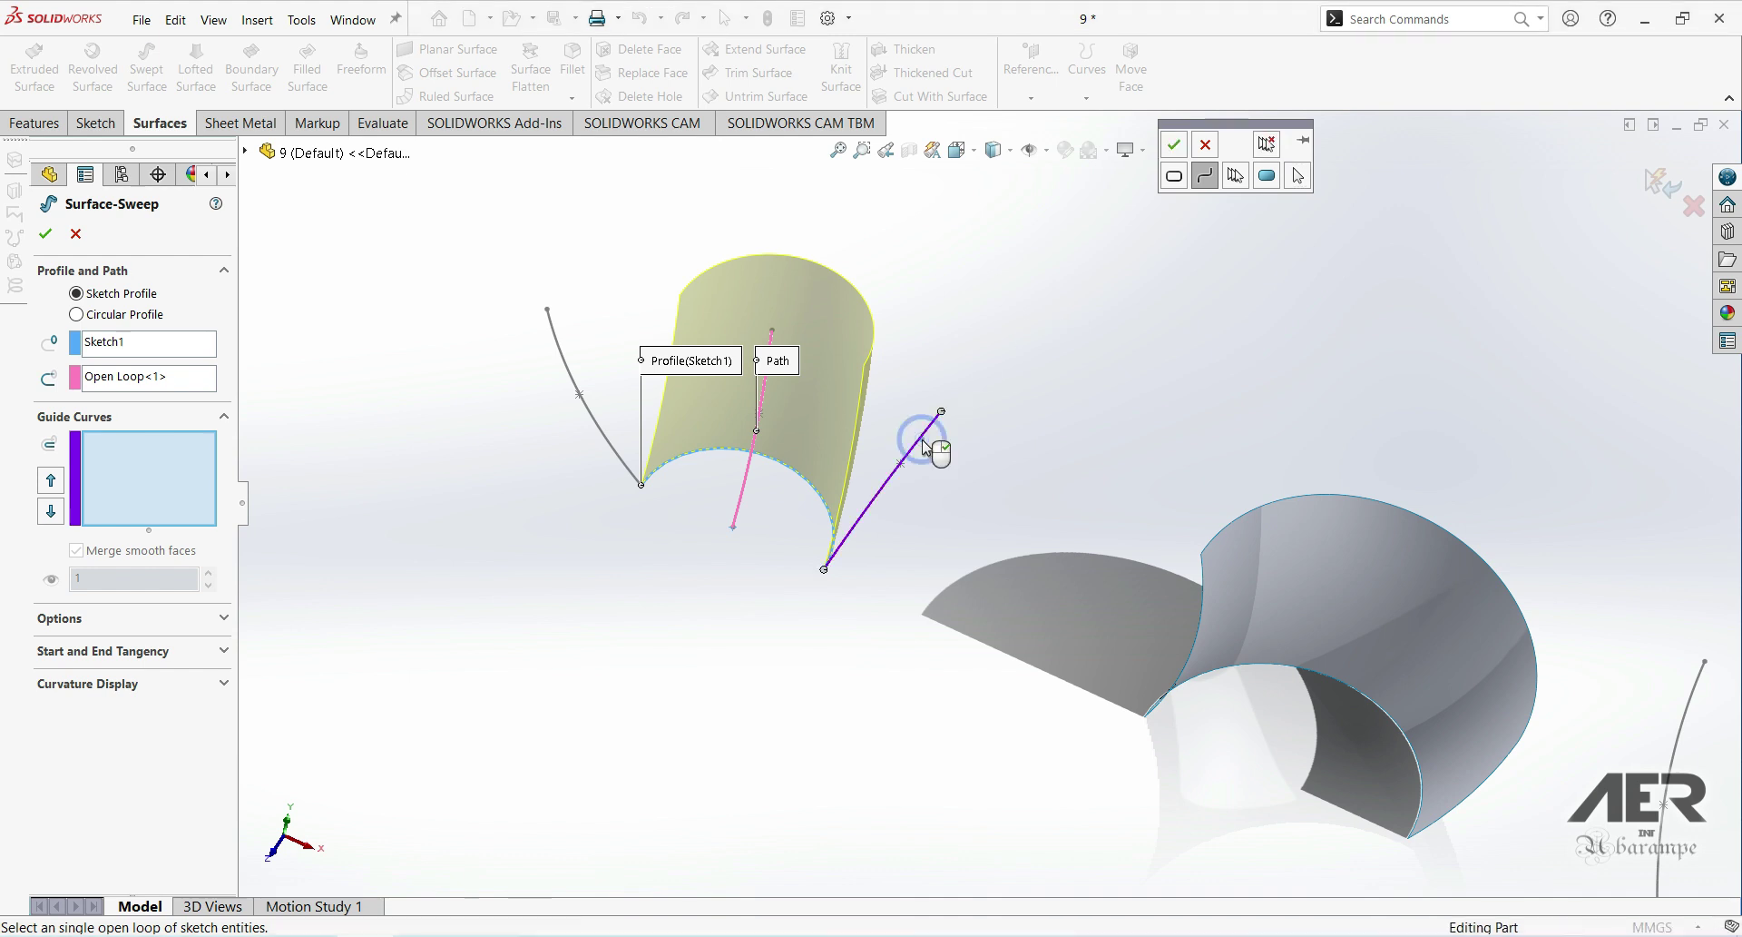
click(1171, 144)
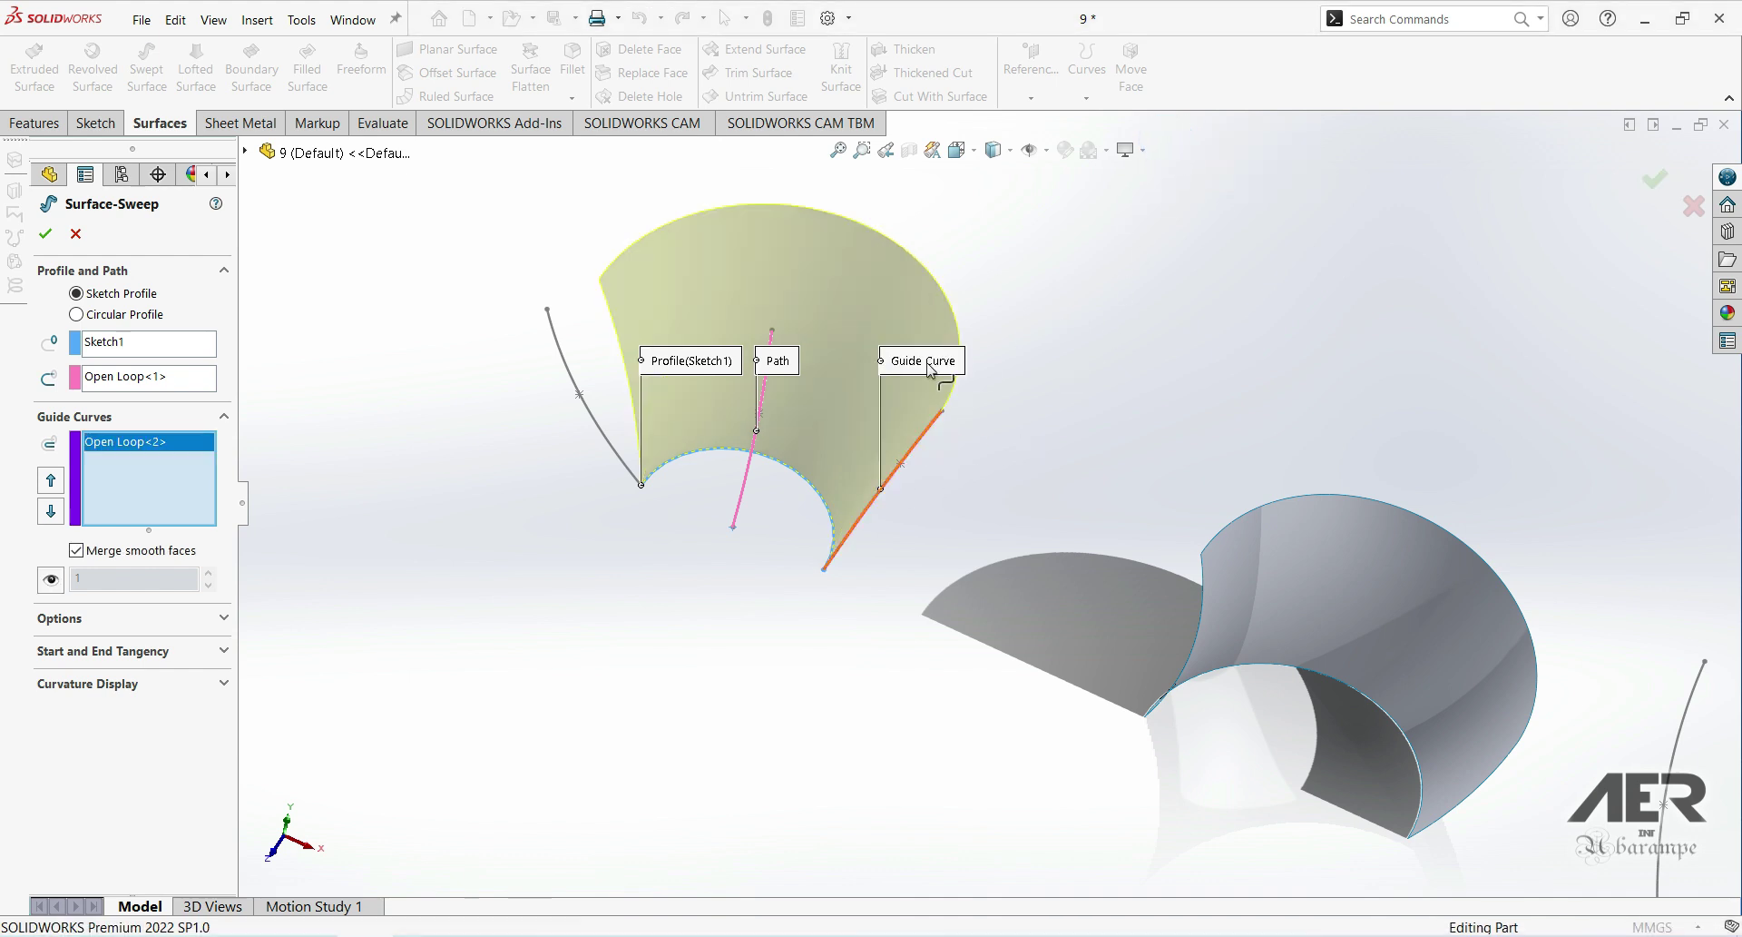
middle_drag(812, 553, 1270, 510)
middle_drag(1137, 570, 933, 452)
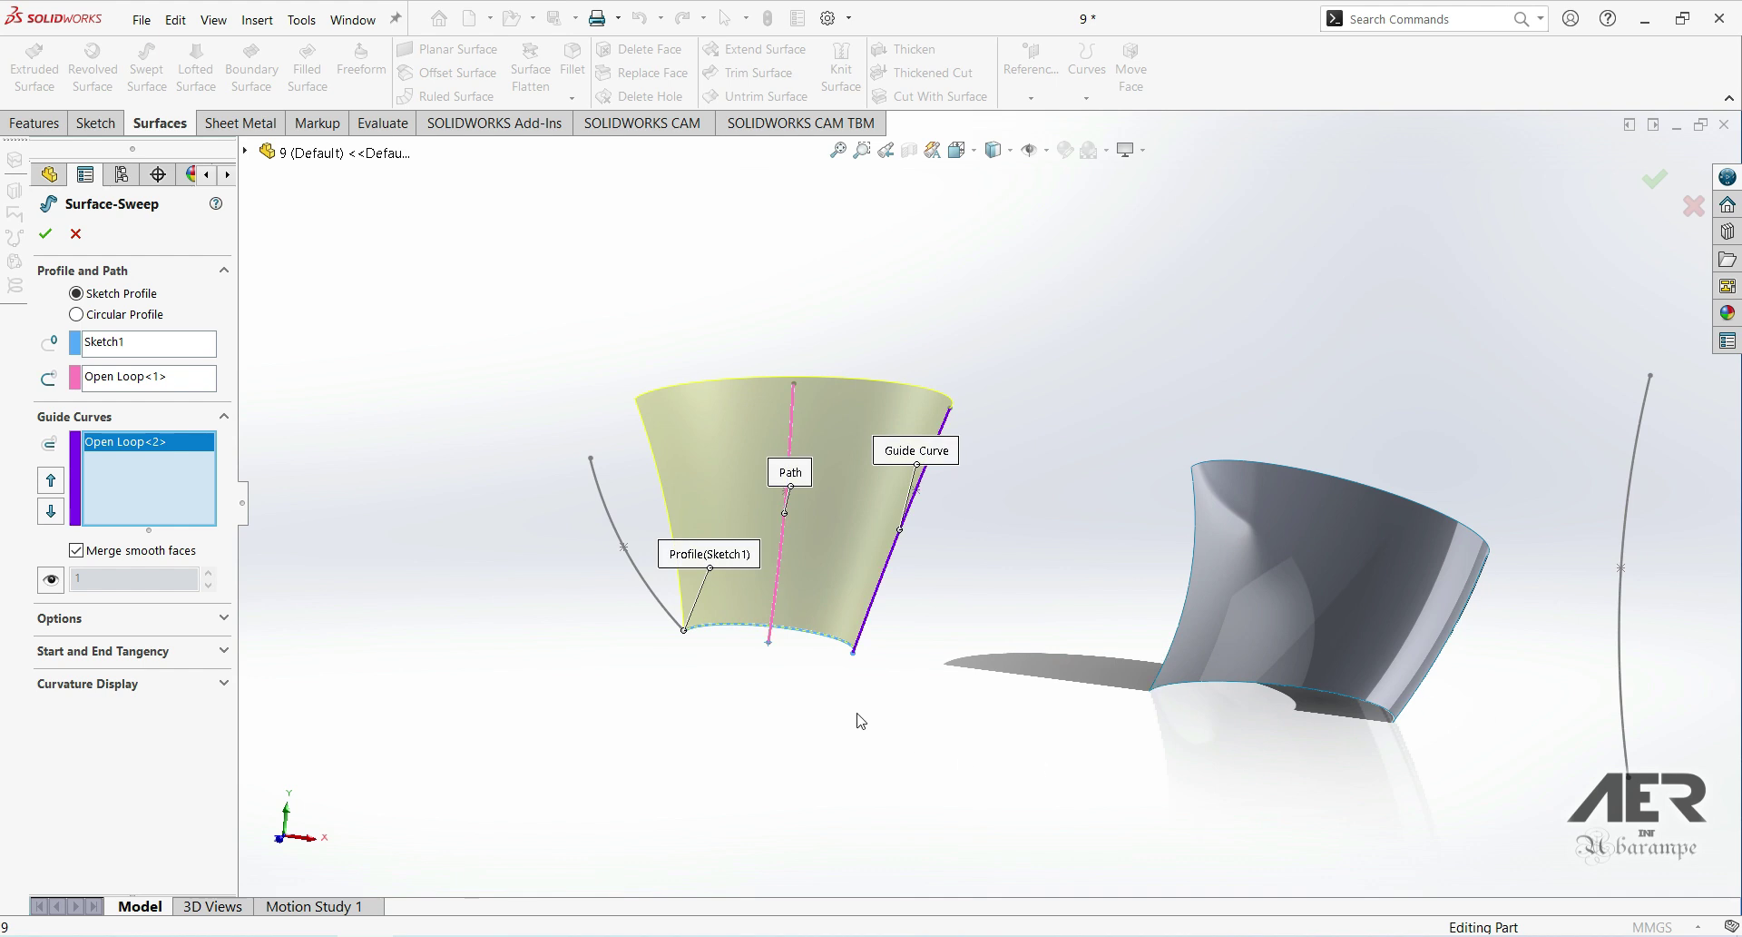
click(44, 233)
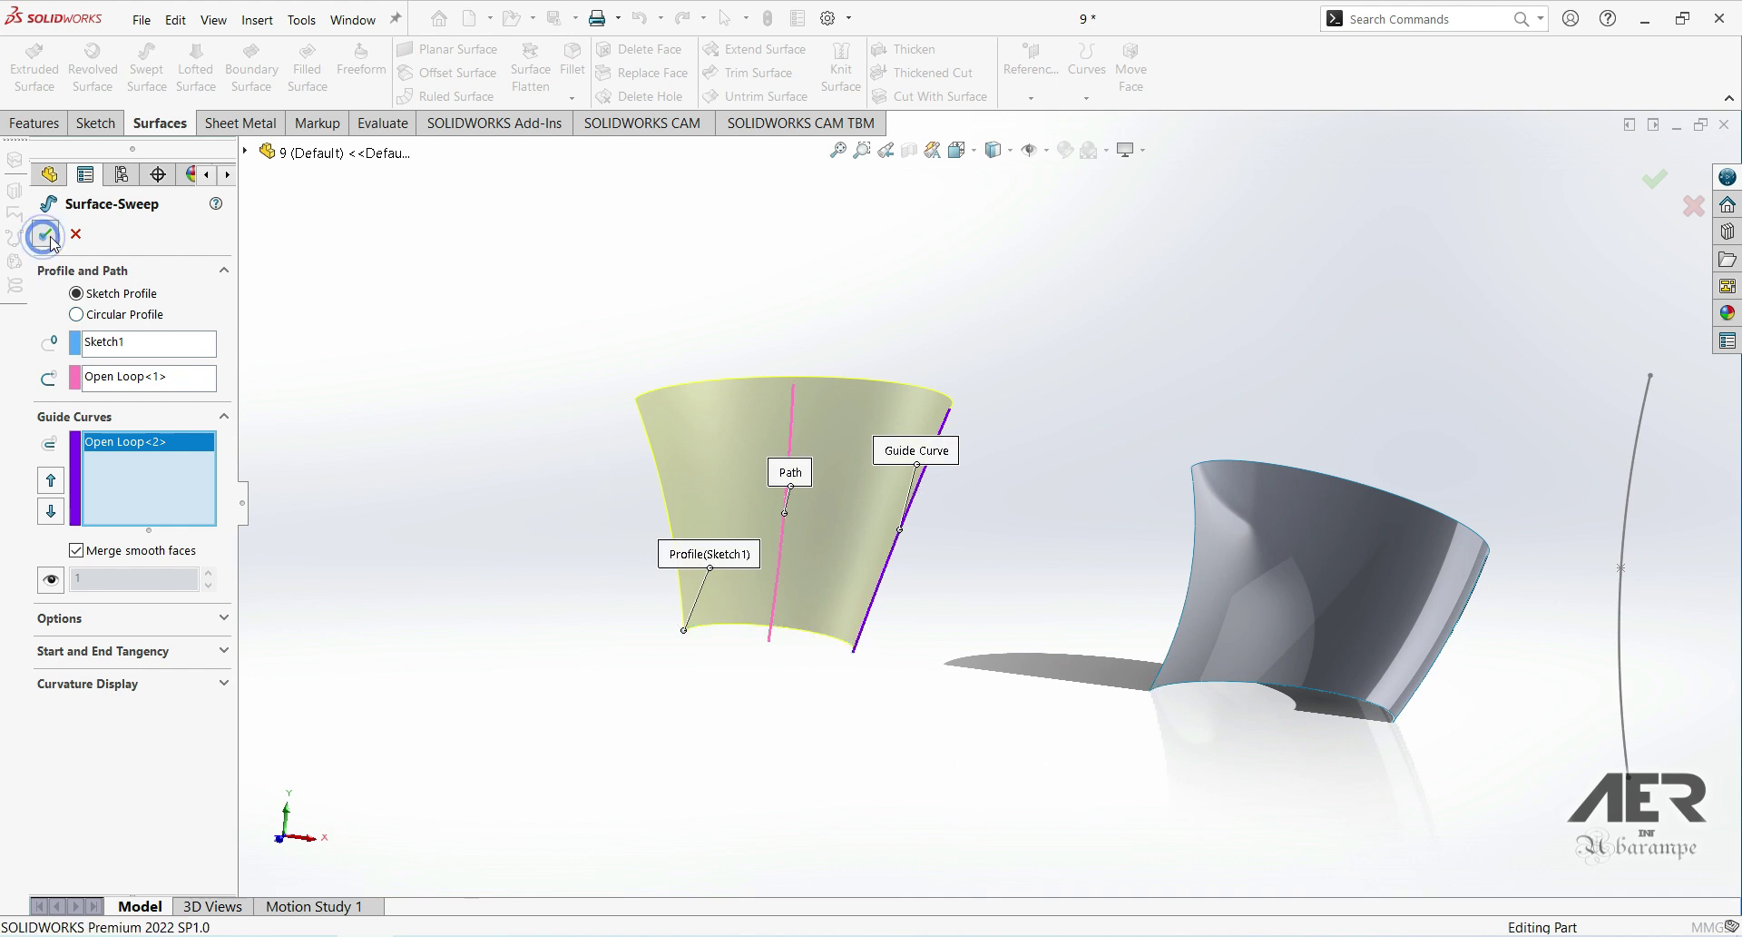
middle_drag(1149, 614, 1107, 601)
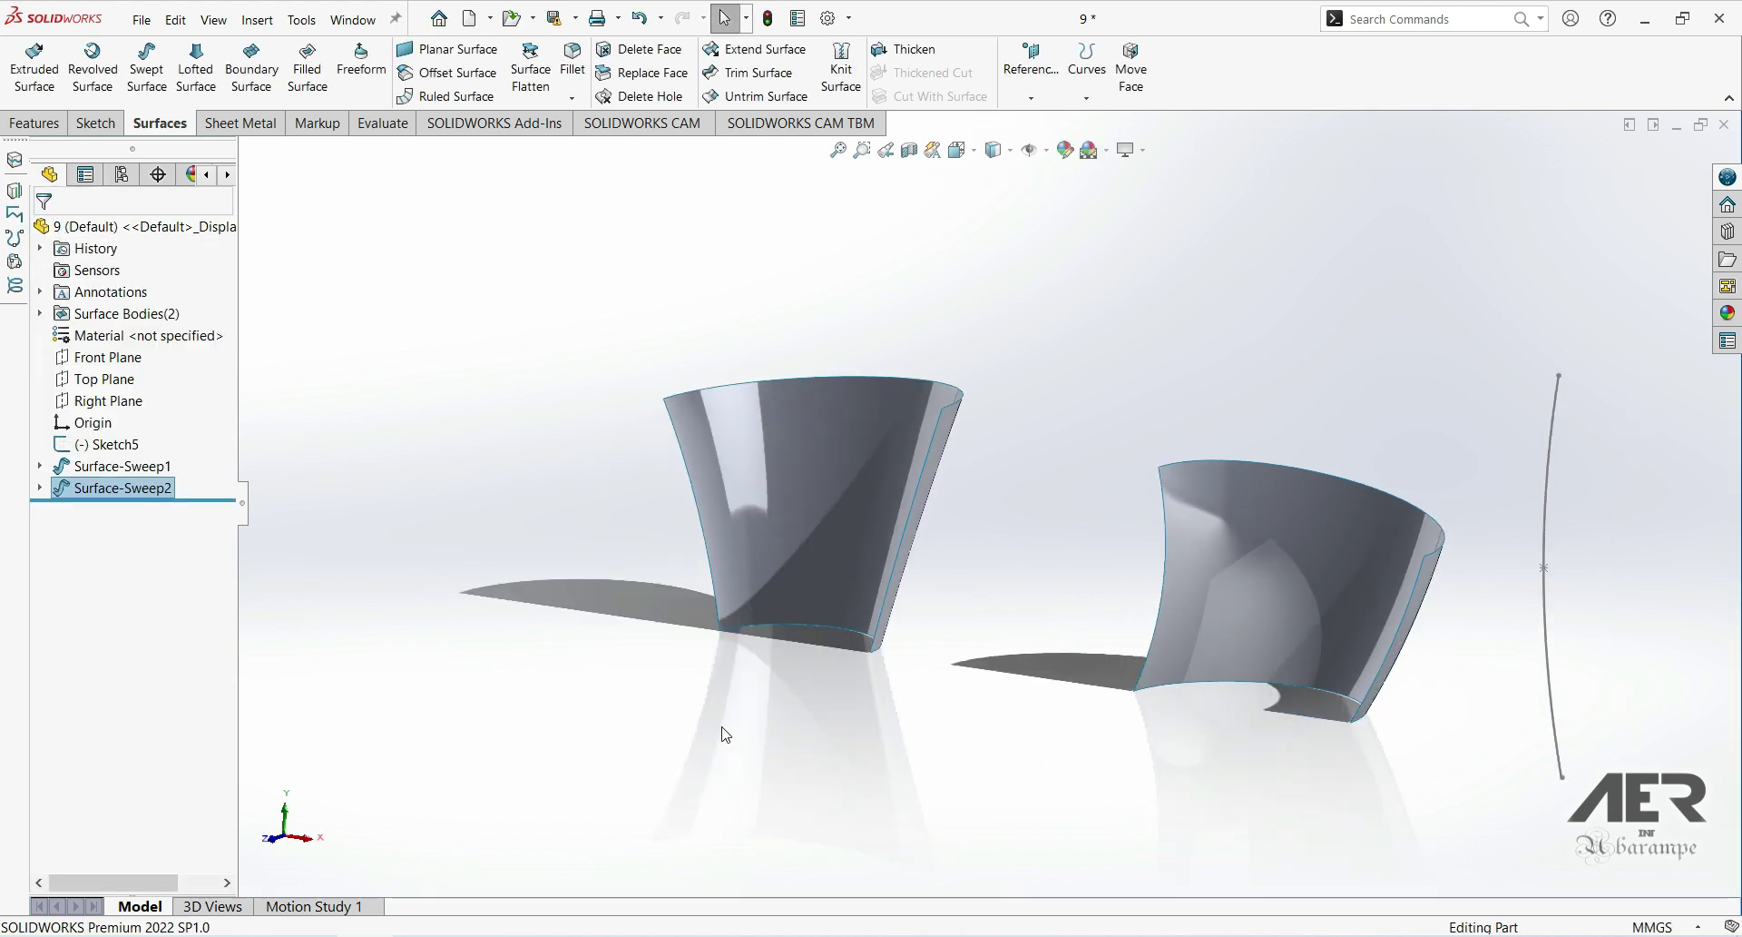
Step: Delete Surface-Sweep1 from the FeatureManager tree, confirming with Yes
right_click(106, 473)
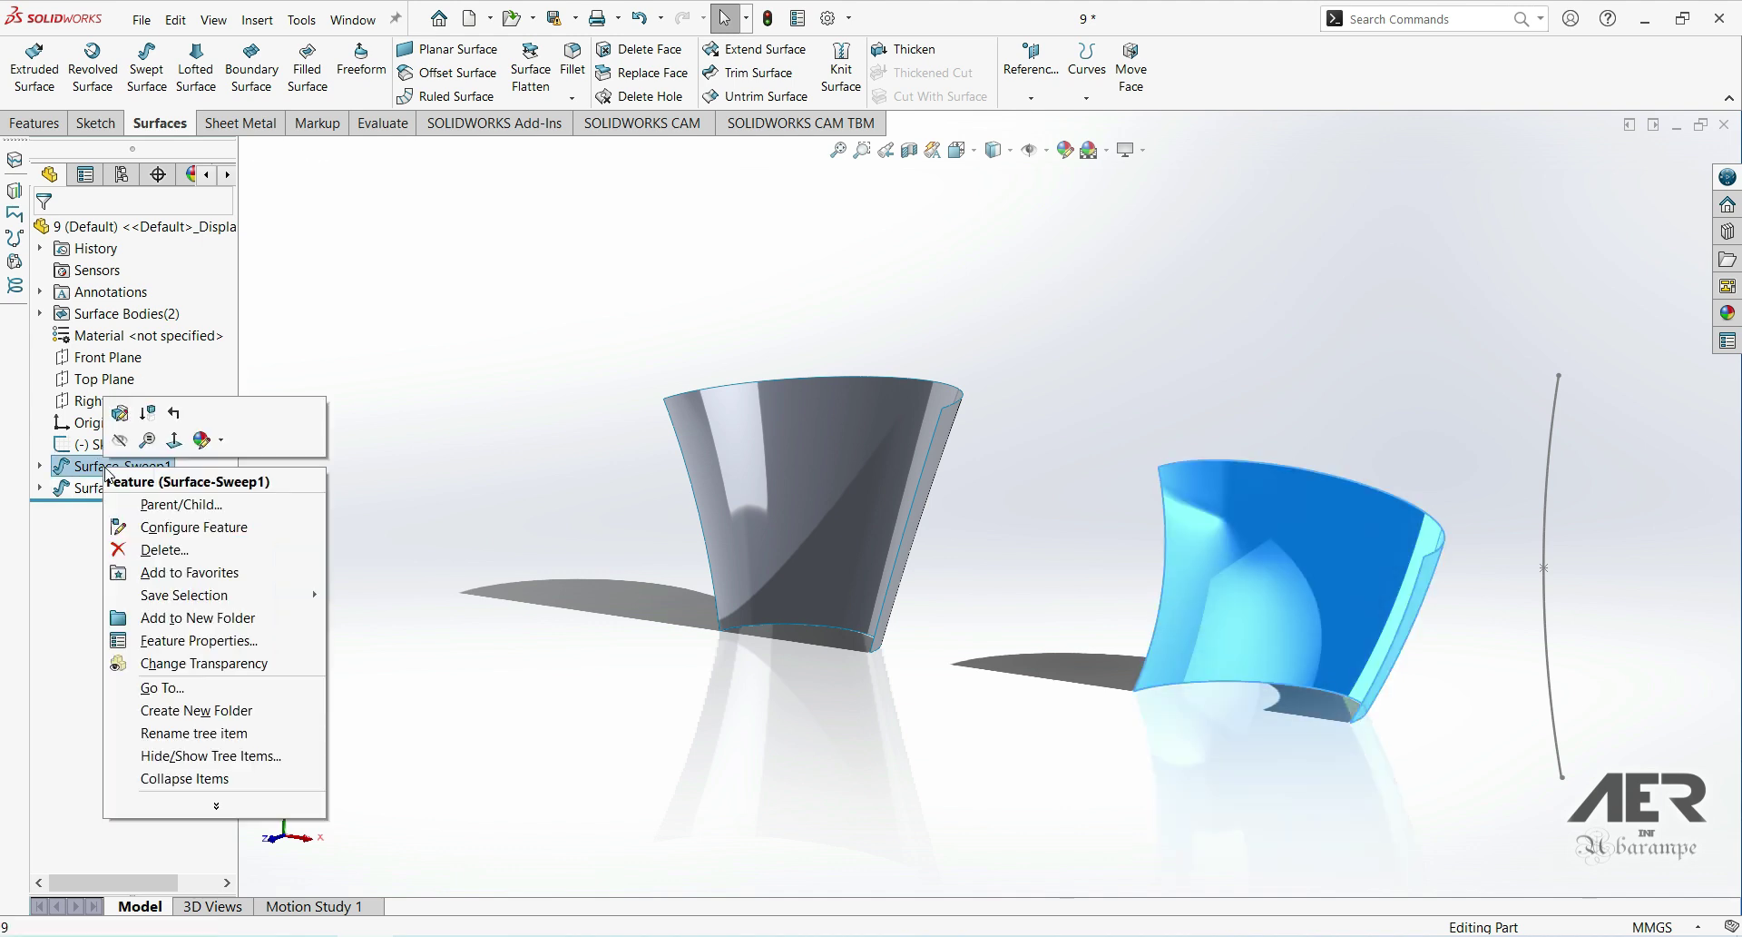
click(205, 551)
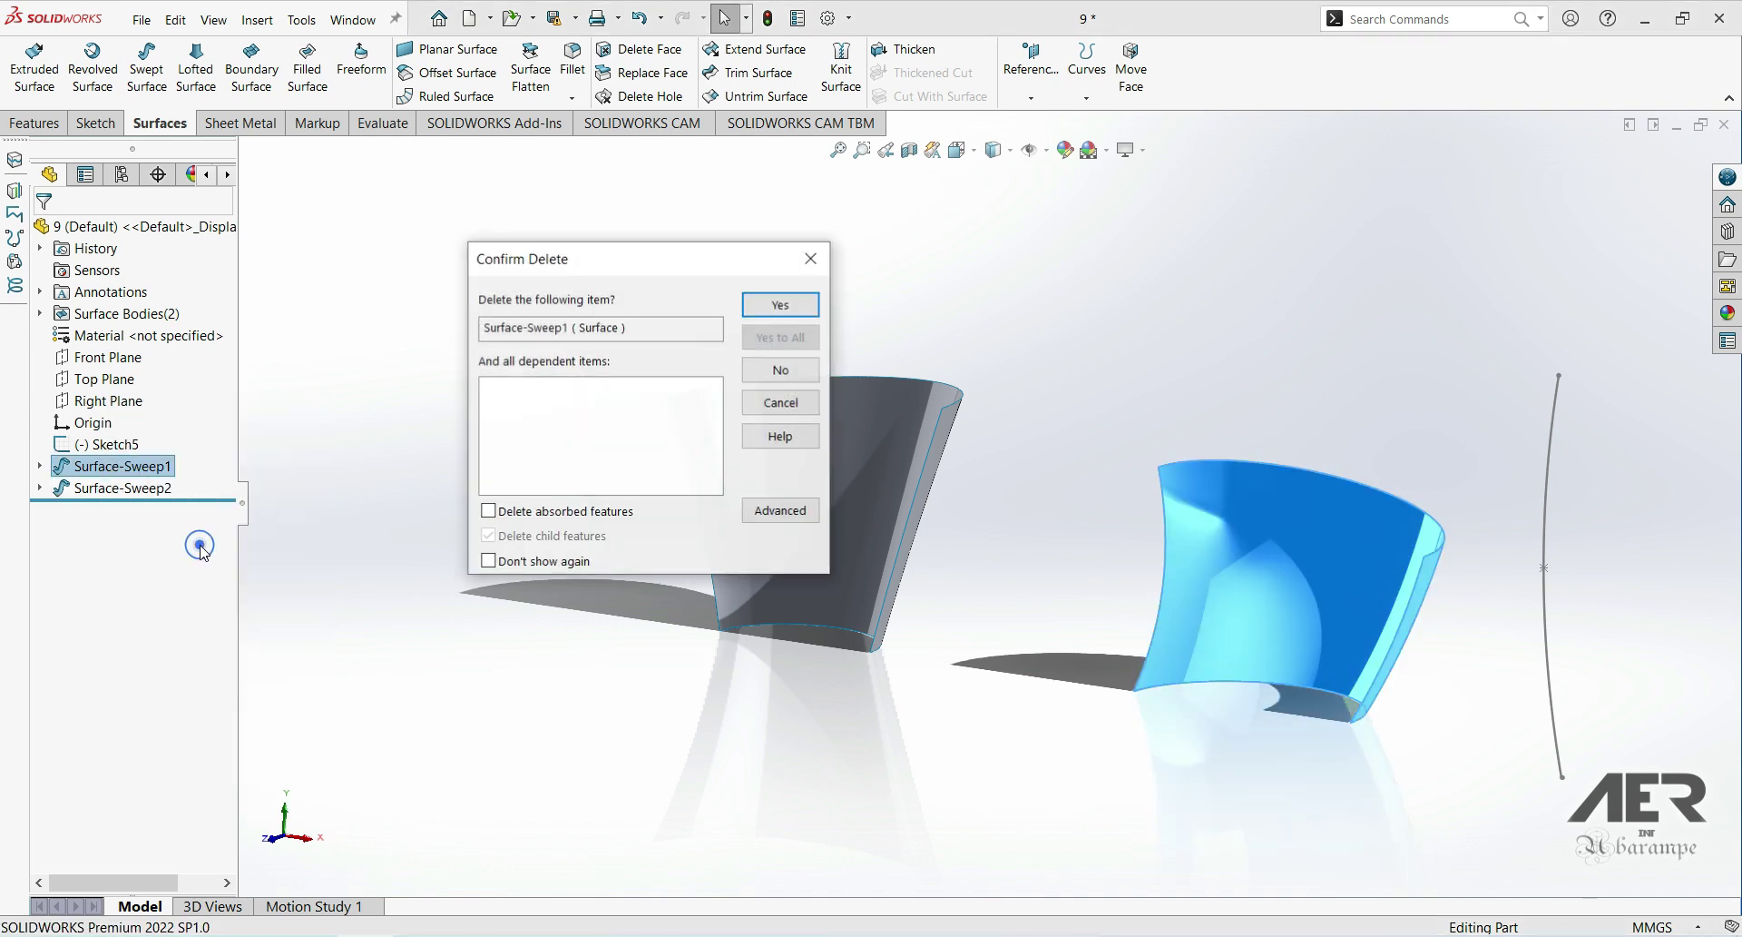
click(758, 306)
mouse_move(1225, 673)
middle_down()
mouse_move(1202, 668)
mouse_move(1307, 698)
middle_up()
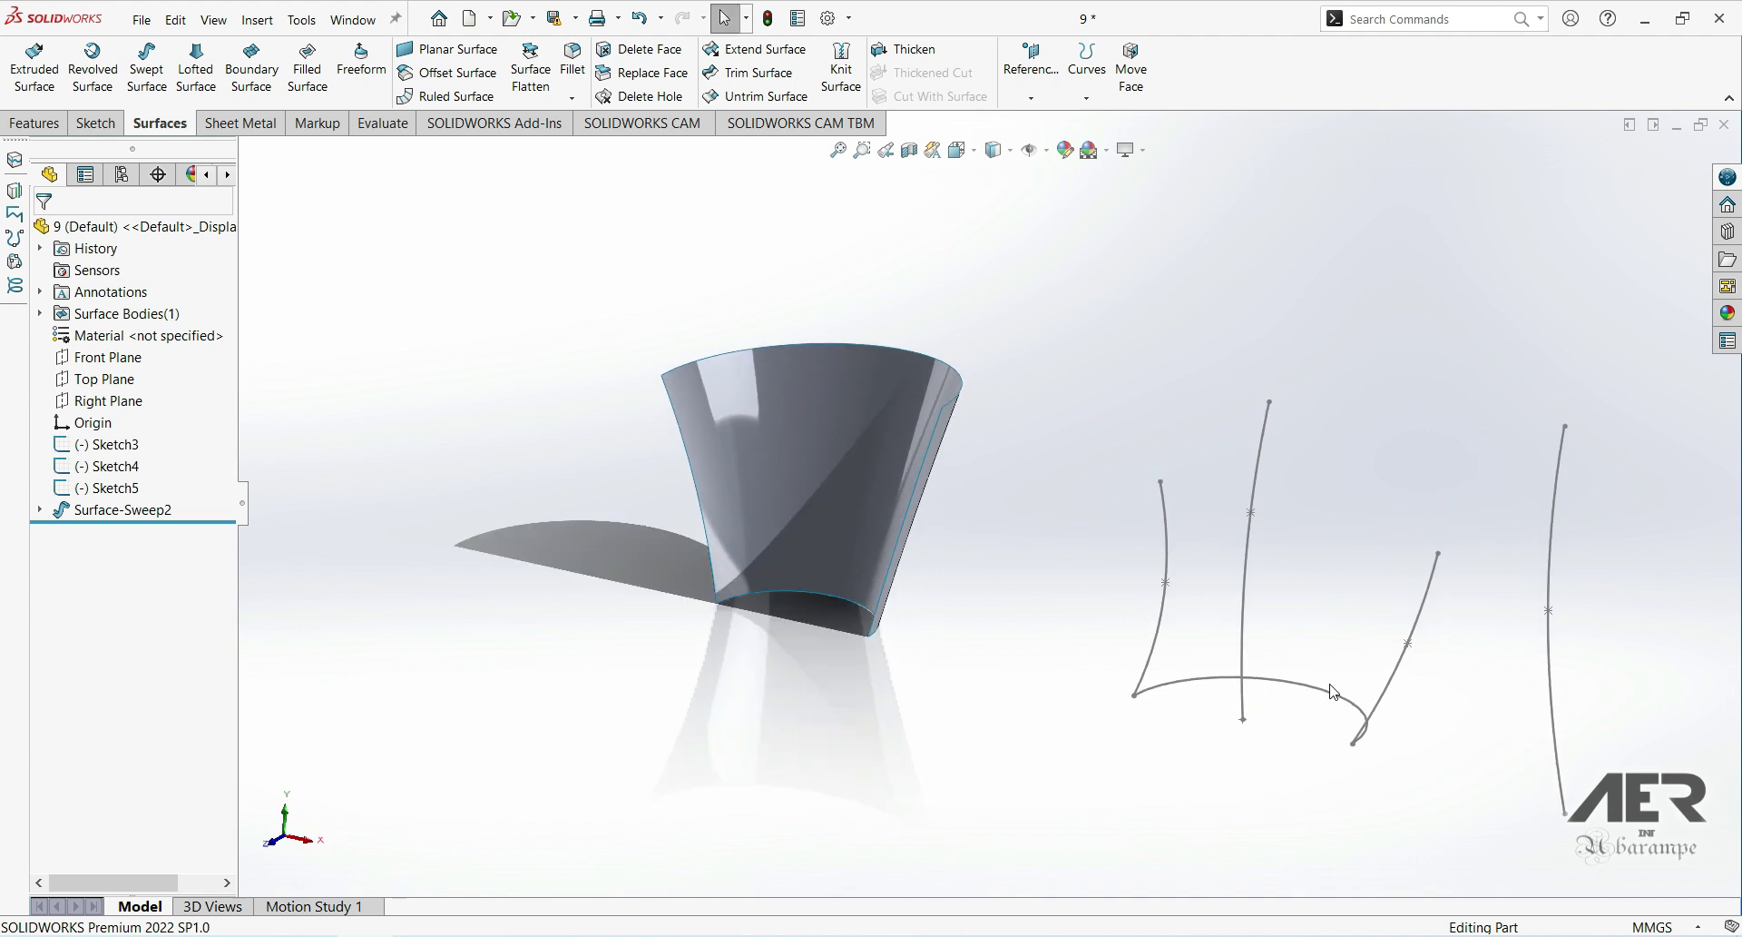
click(1334, 692)
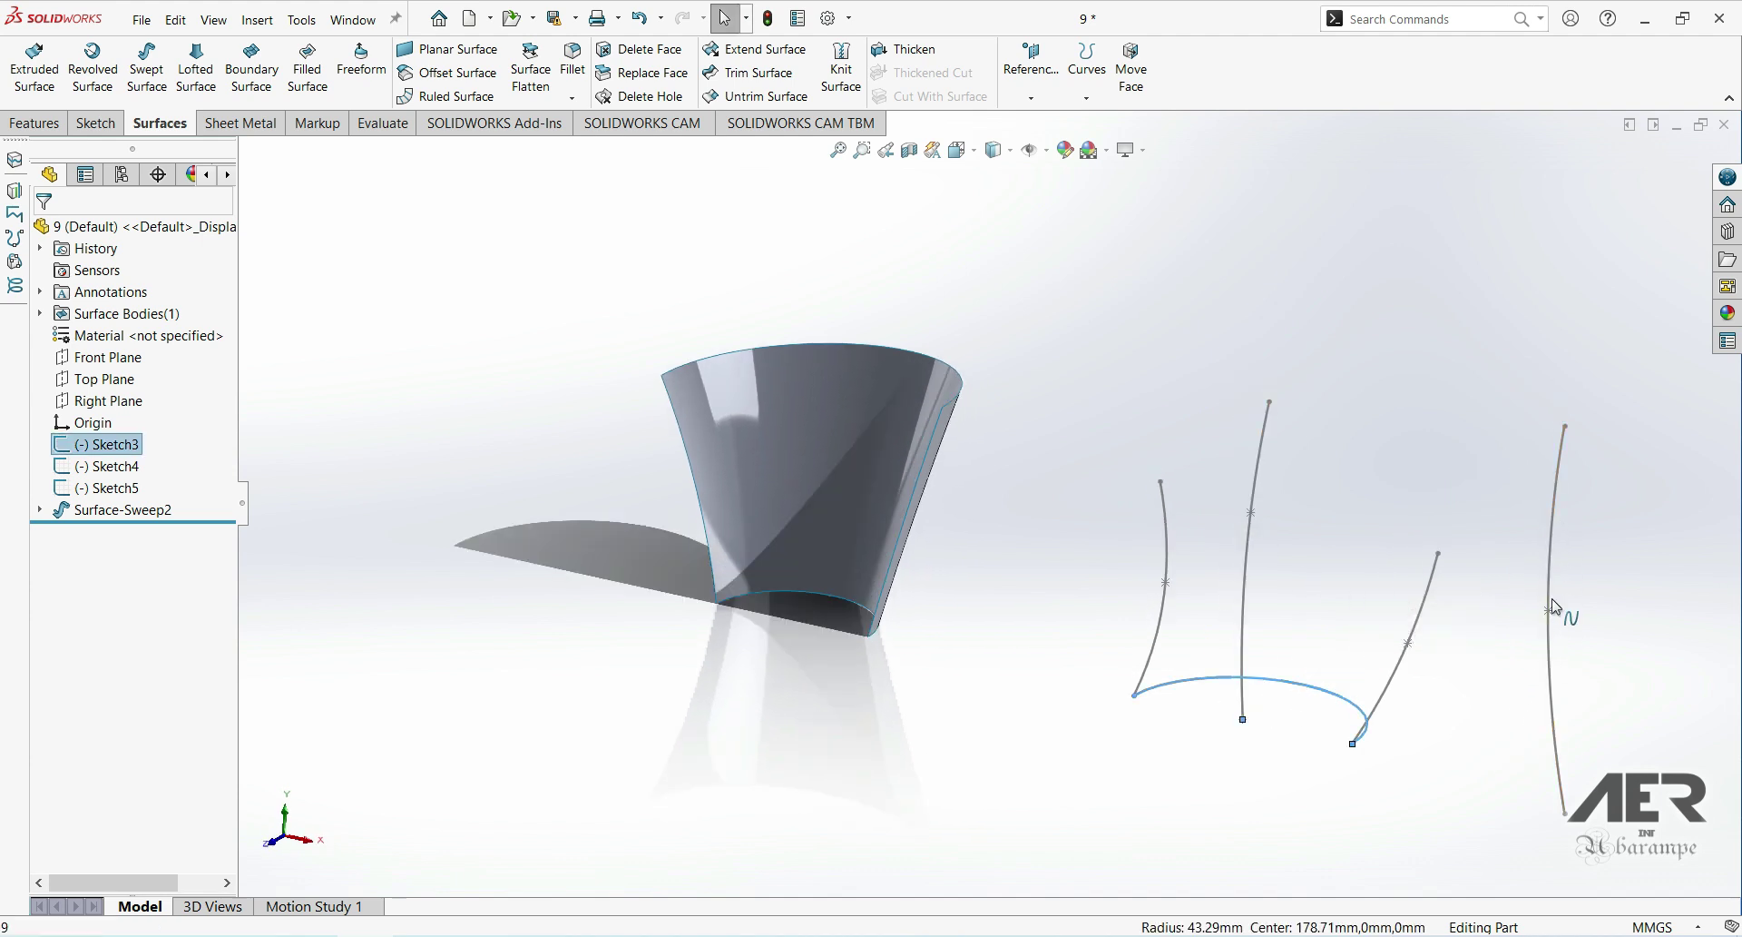
Step: Start a swept surface with the Sketch3 arc as profile and the middle curve as path
click(393, 279)
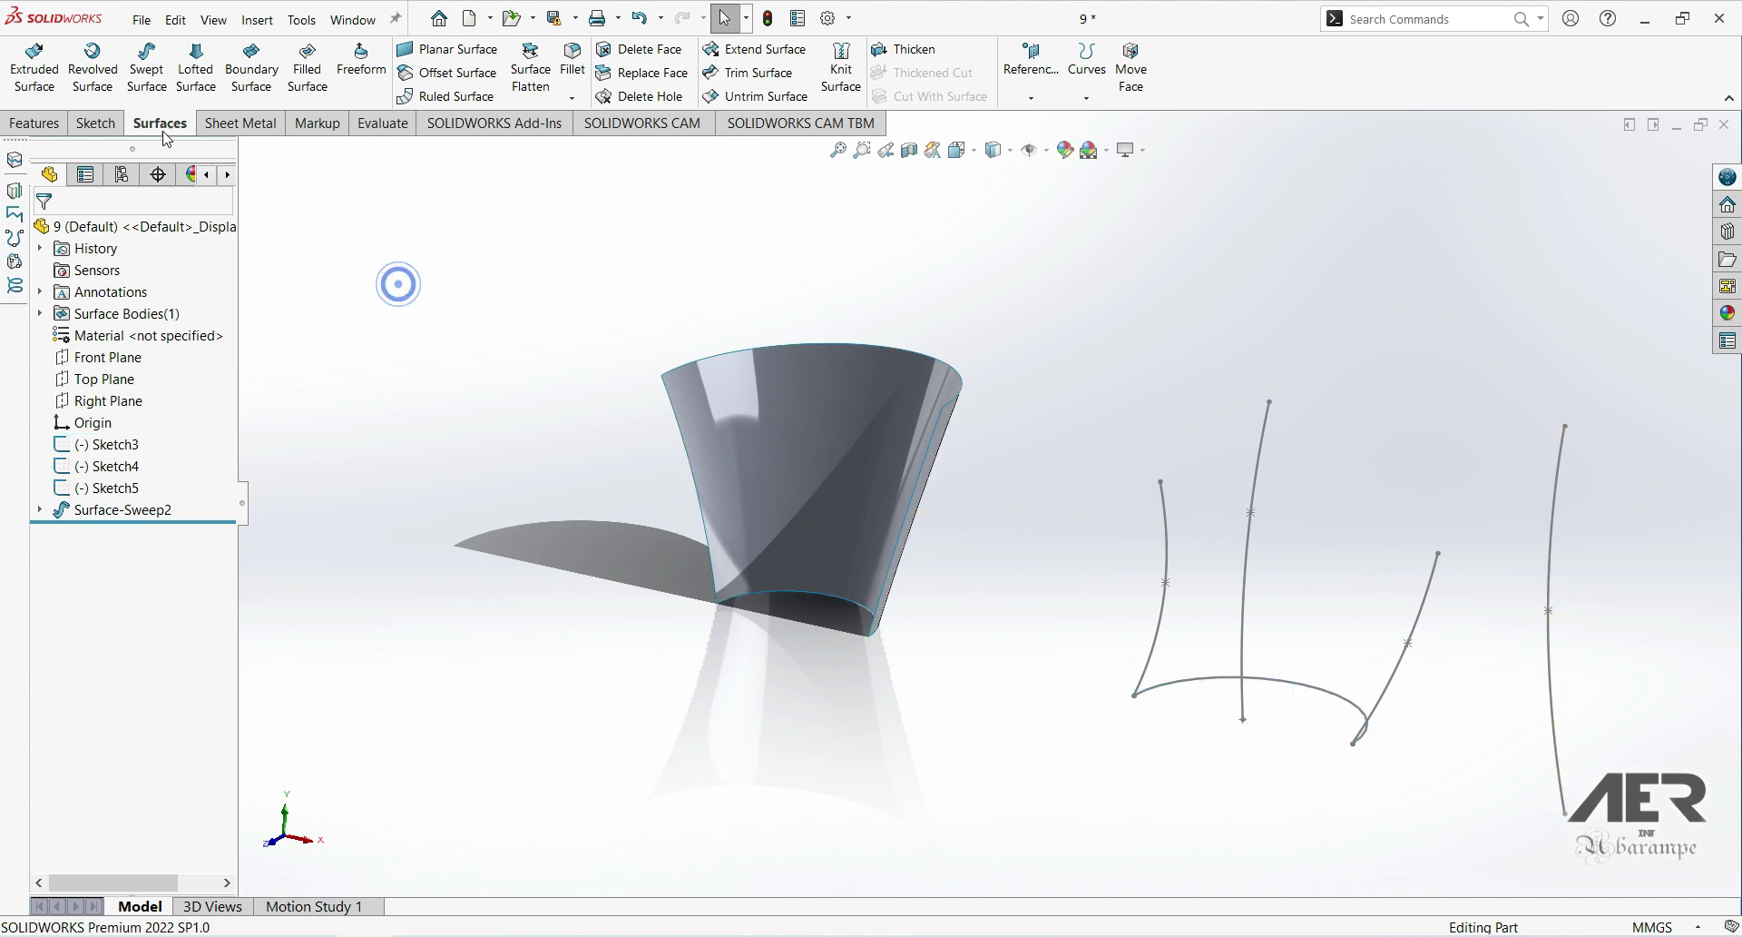
click(146, 63)
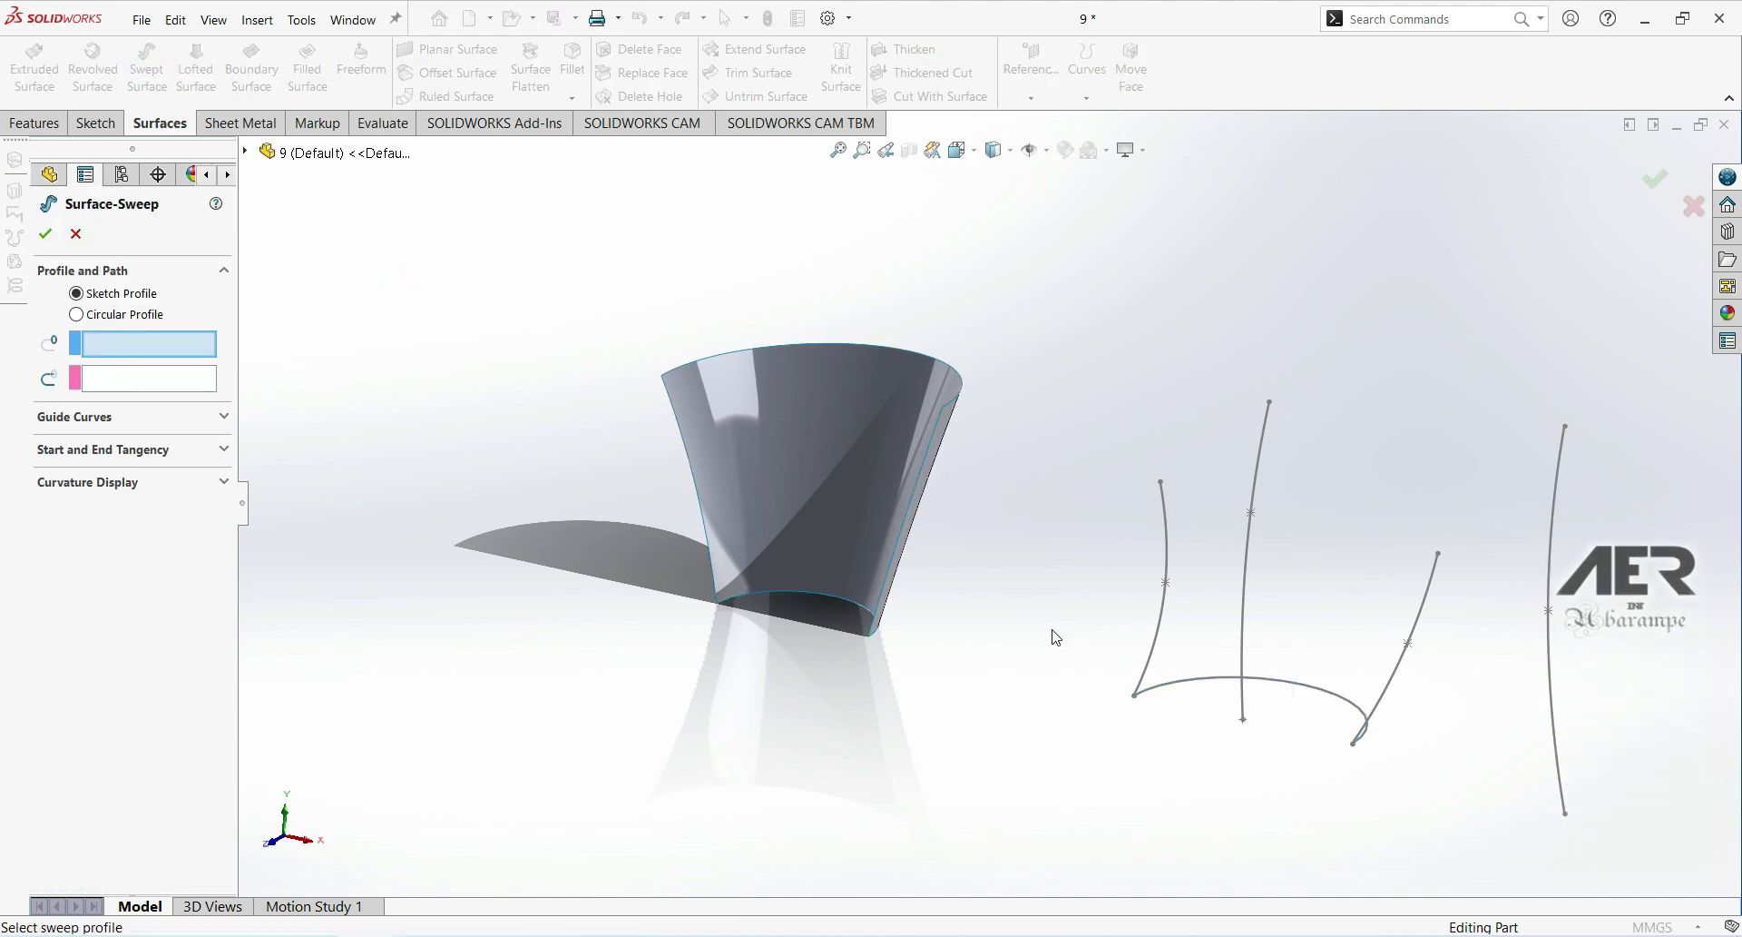
click(1305, 690)
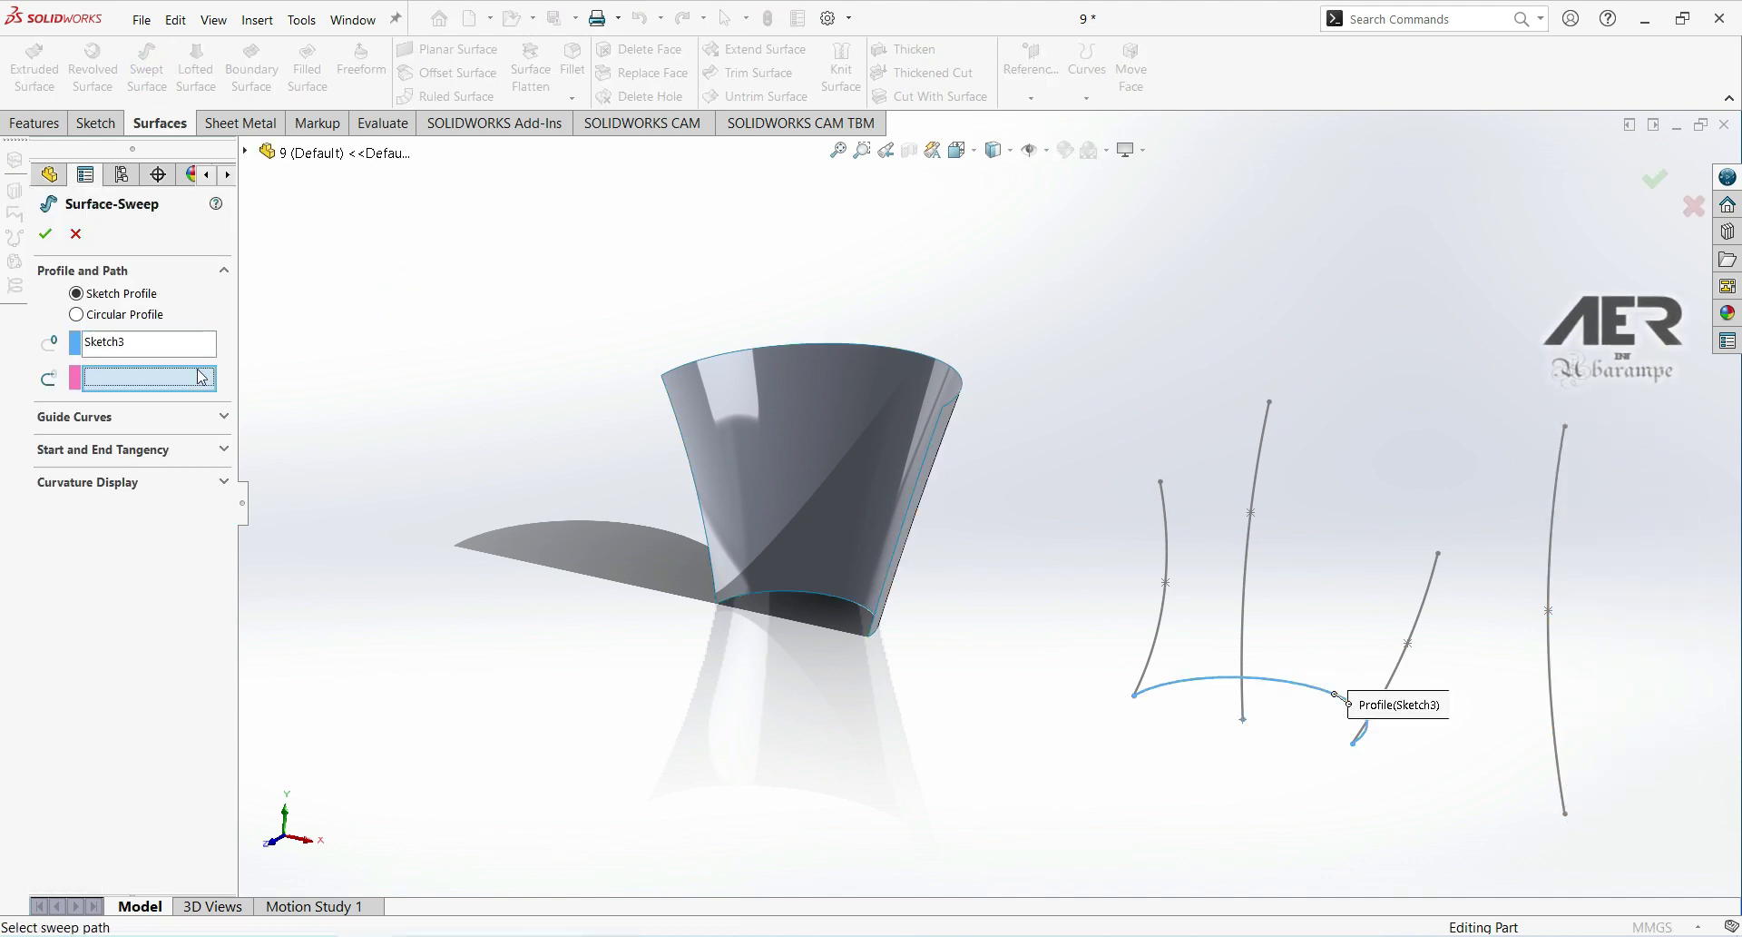
click(1253, 483)
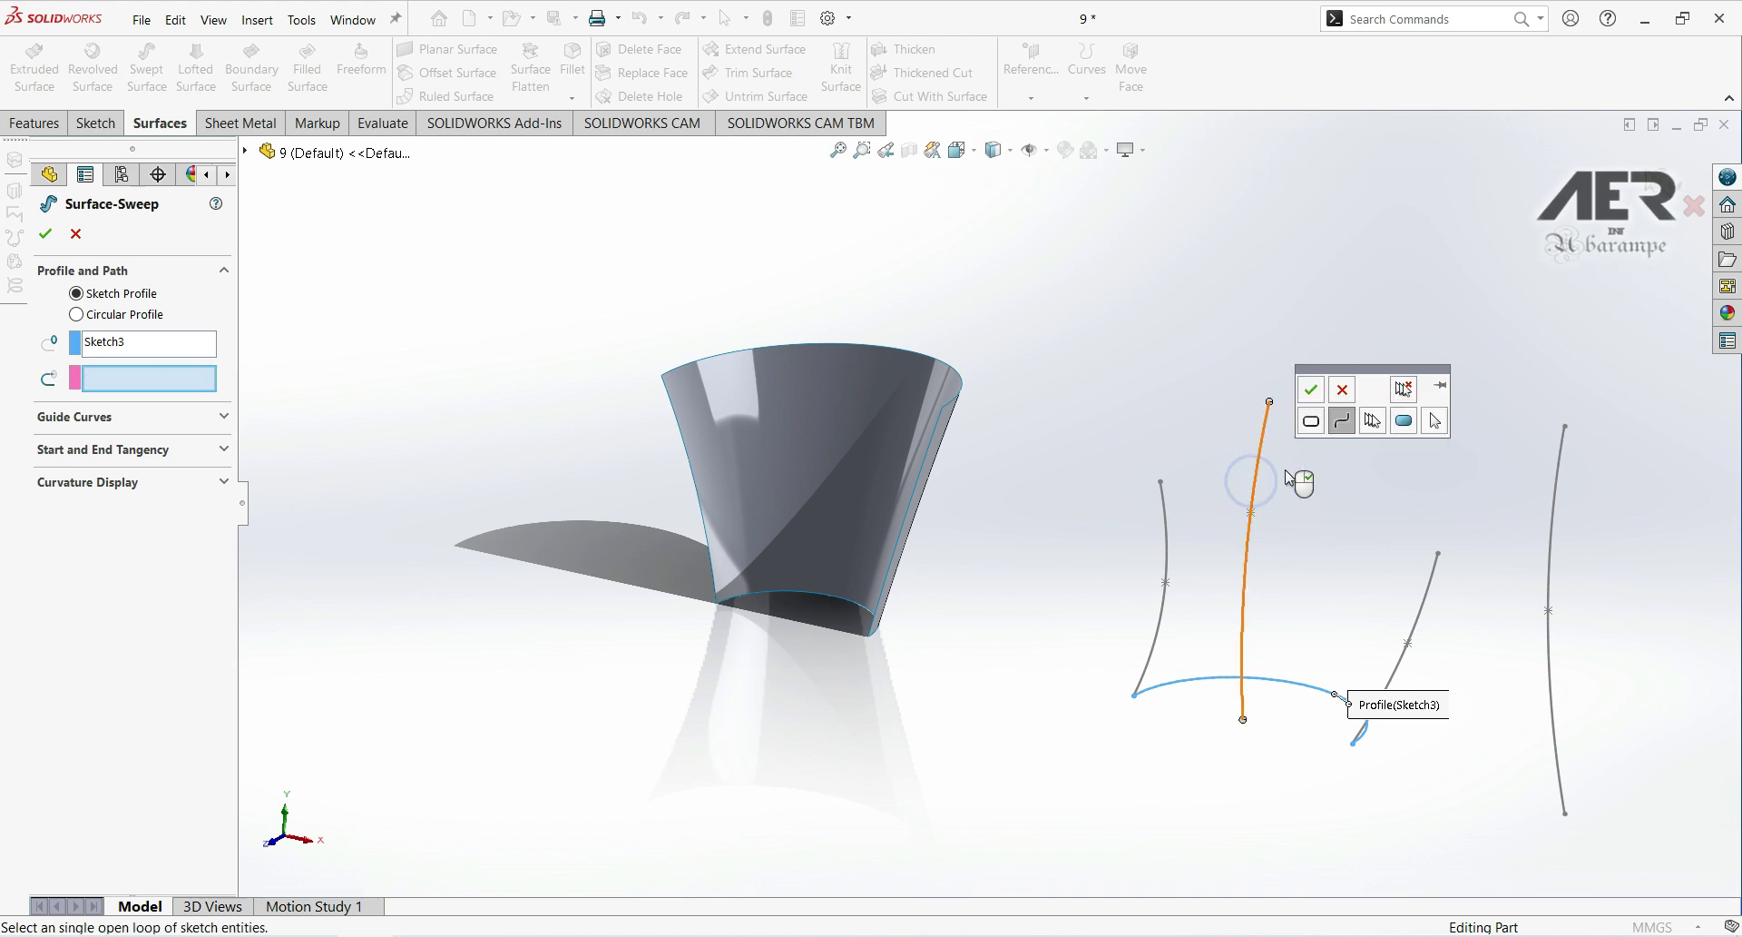
click(1313, 390)
middle_drag(1310, 391, 652, 685)
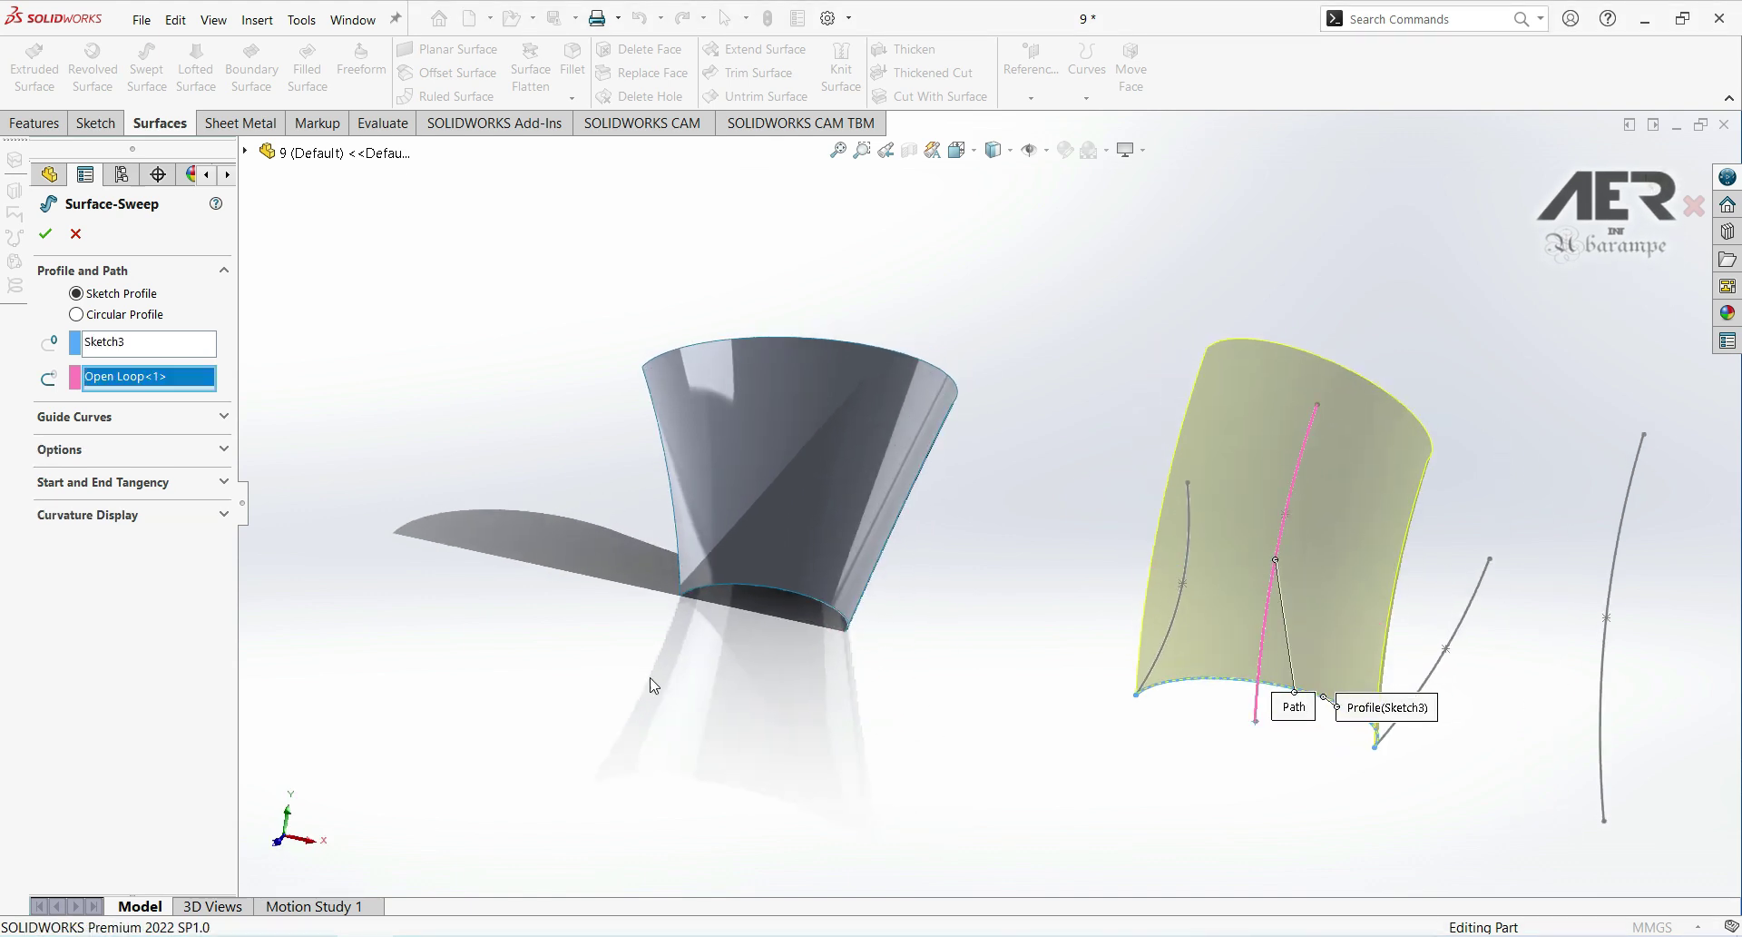
Step: Add the rightmost curve as an open-loop guide curve and zoom out to inspect the setup
click(132, 428)
right_click(156, 488)
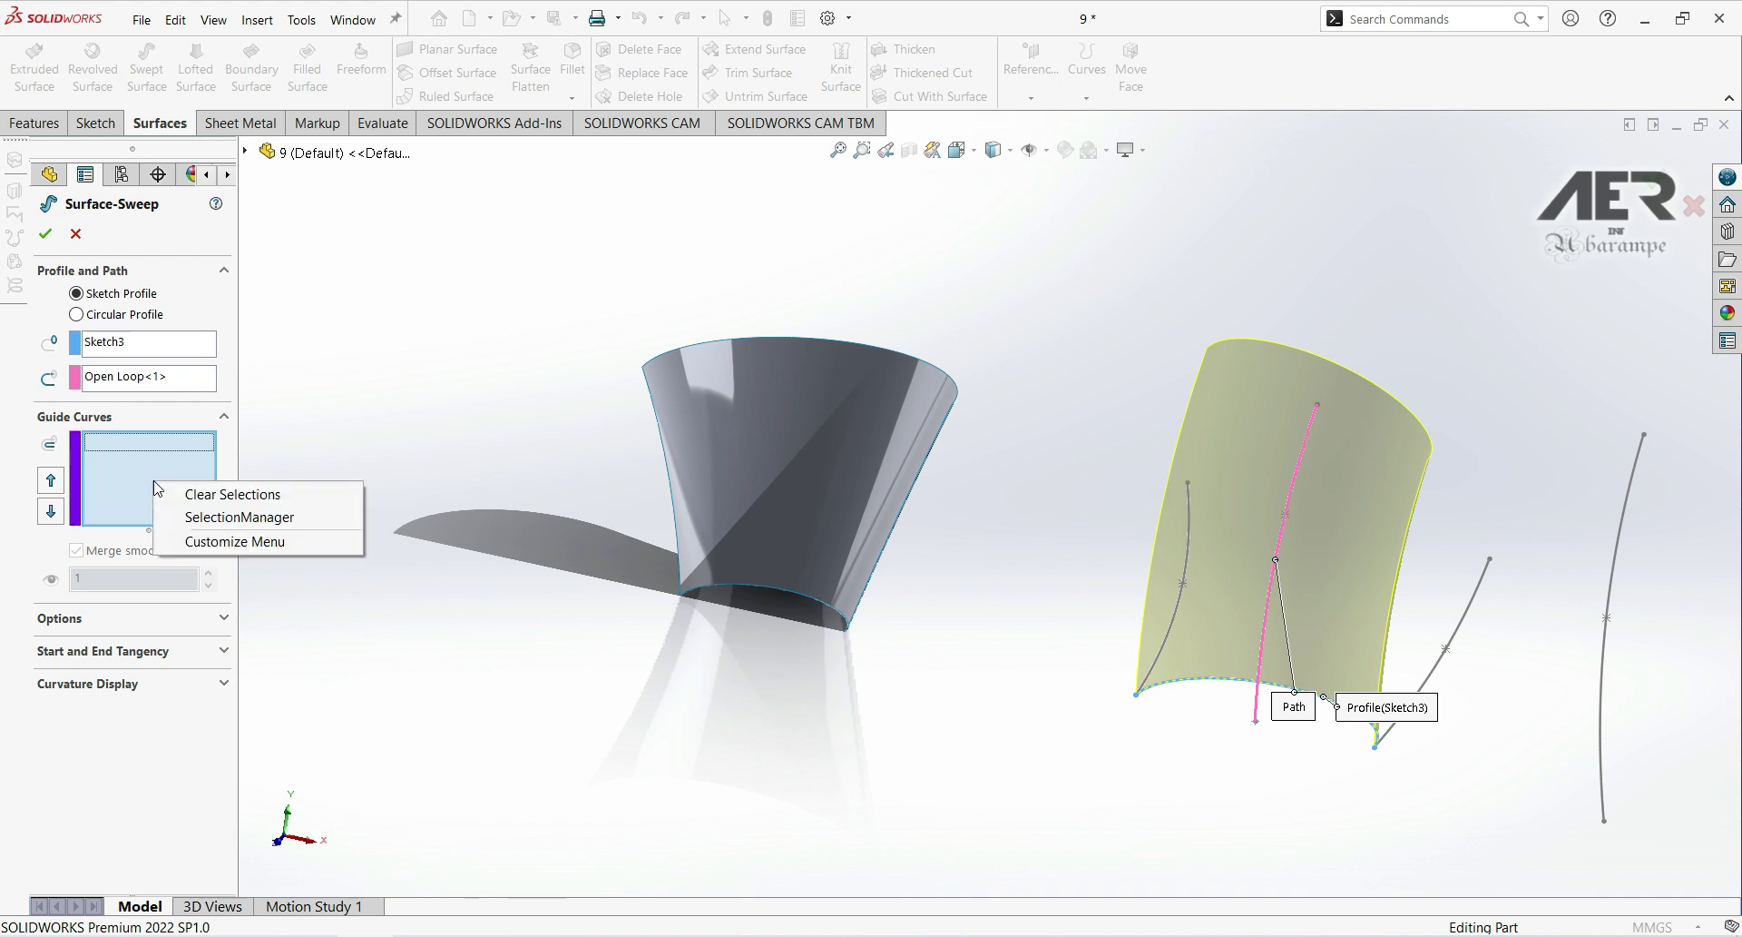
click(240, 517)
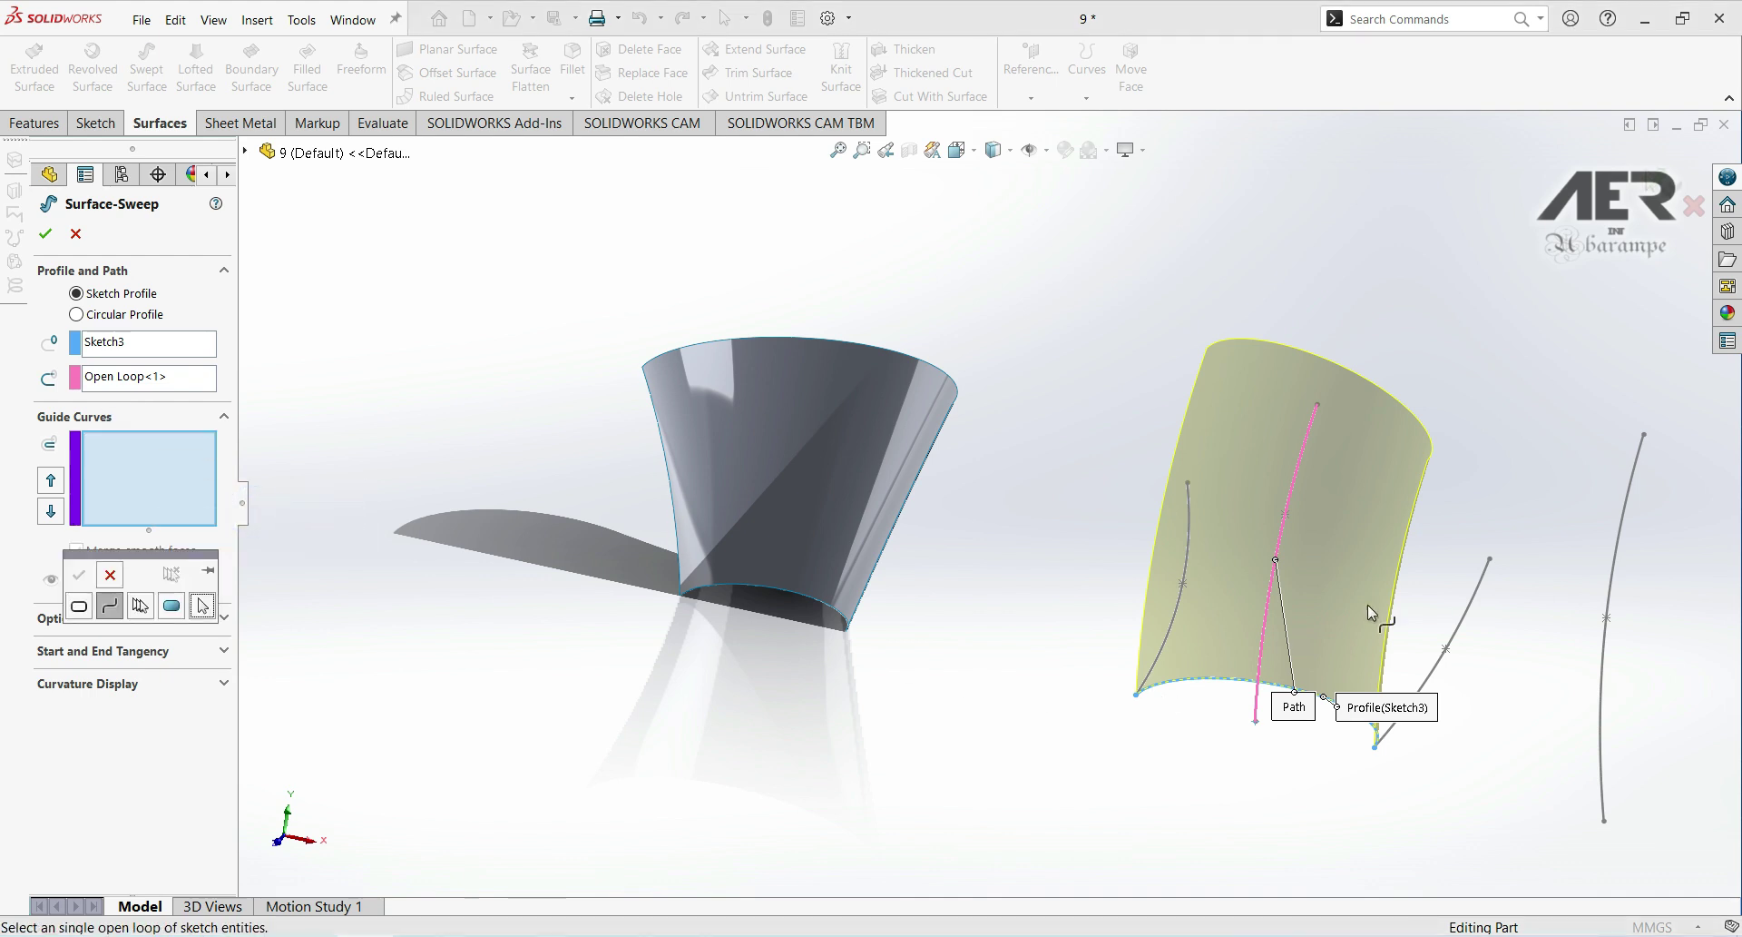
middle_drag(1691, 642, 1548, 548)
click(1520, 524)
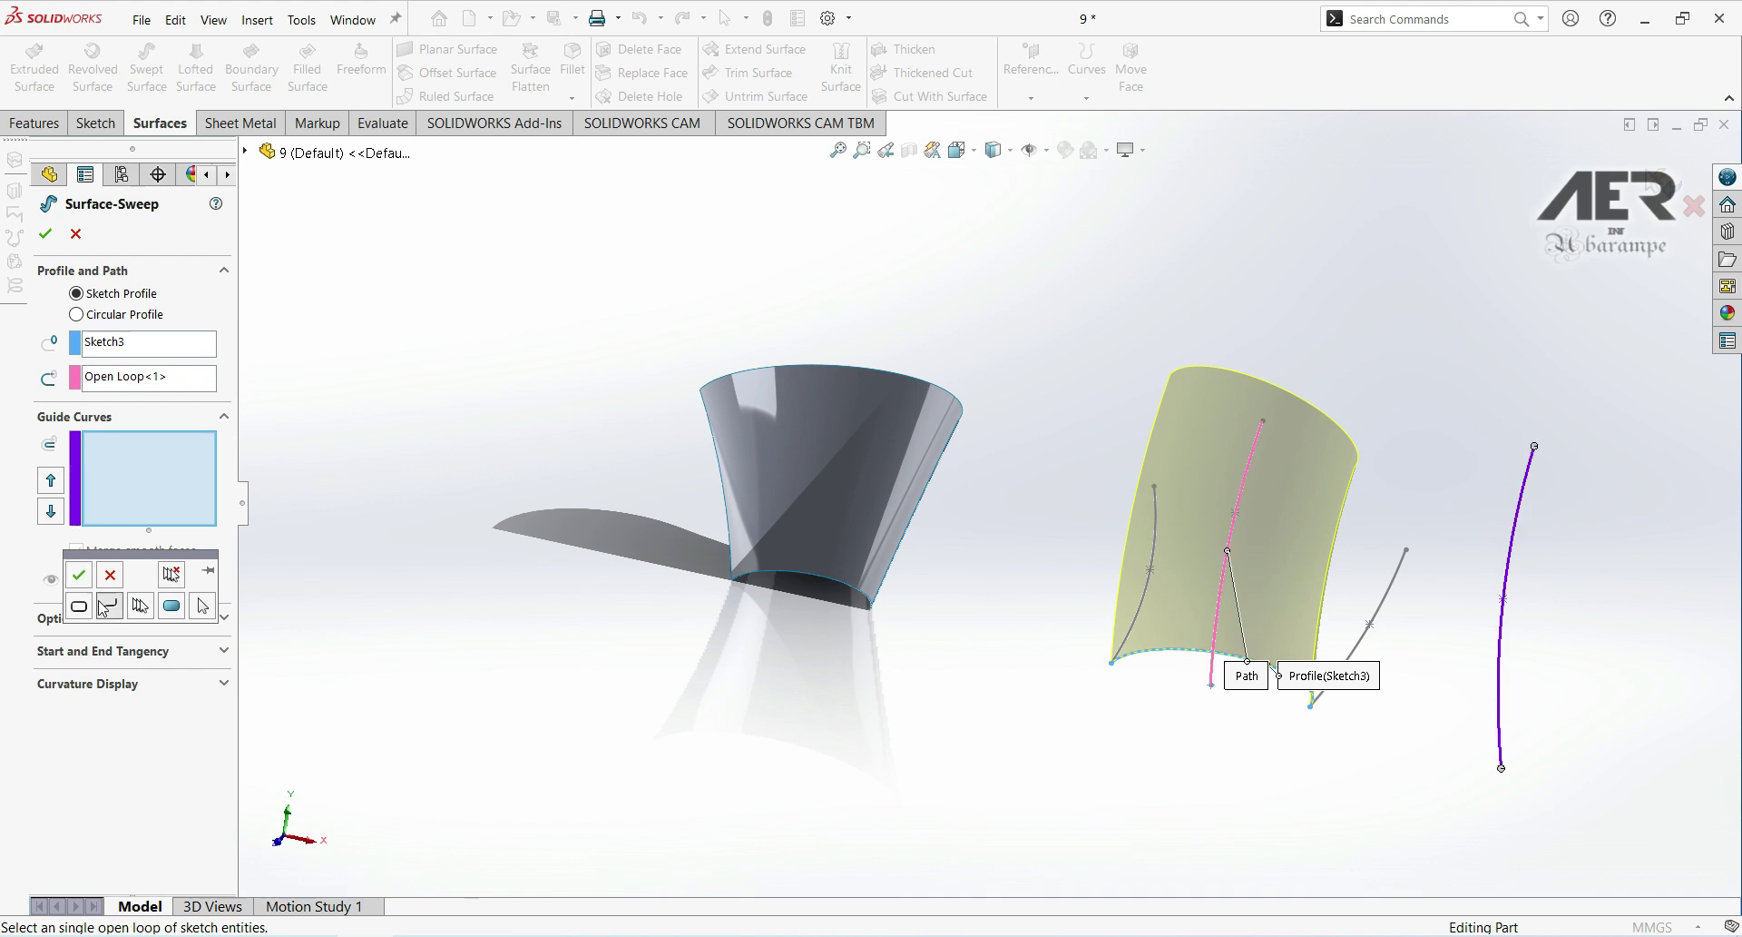
click(80, 575)
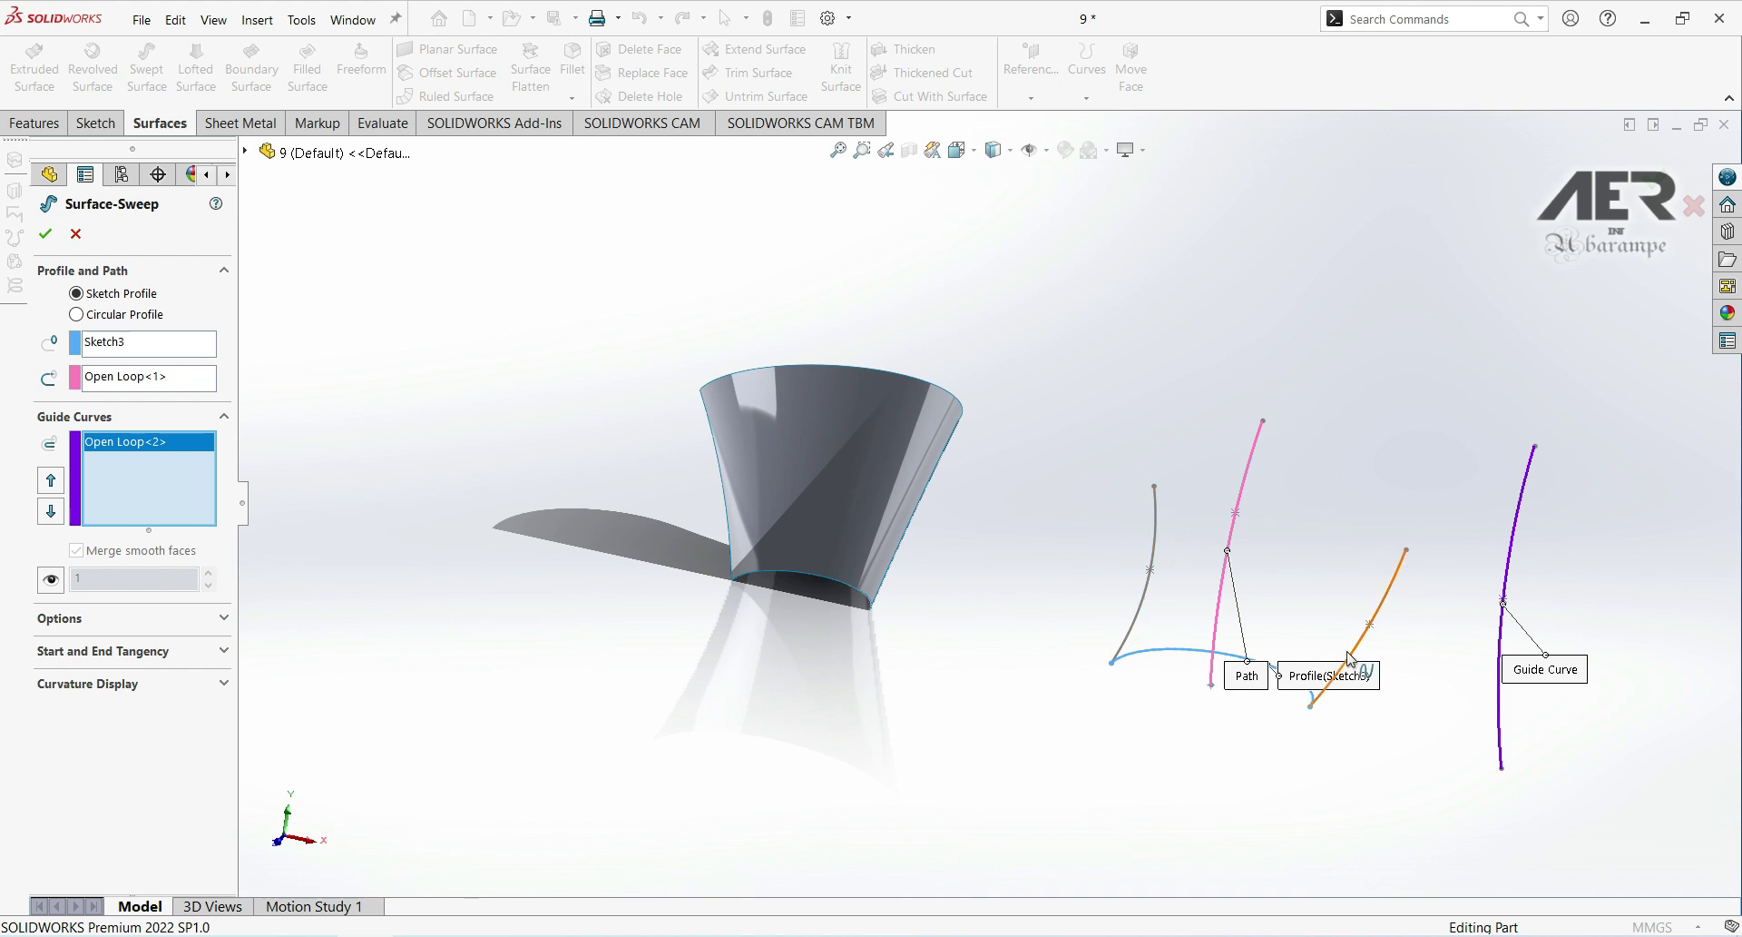
mouse_move(1188, 652)
middle_down()
mouse_move(1252, 641)
mouse_move(1264, 712)
mouse_move(1168, 660)
middle_up()
mouse_move(1475, 687)
middle_down()
mouse_move(1361, 717)
mouse_move(1174, 712)
middle_up()
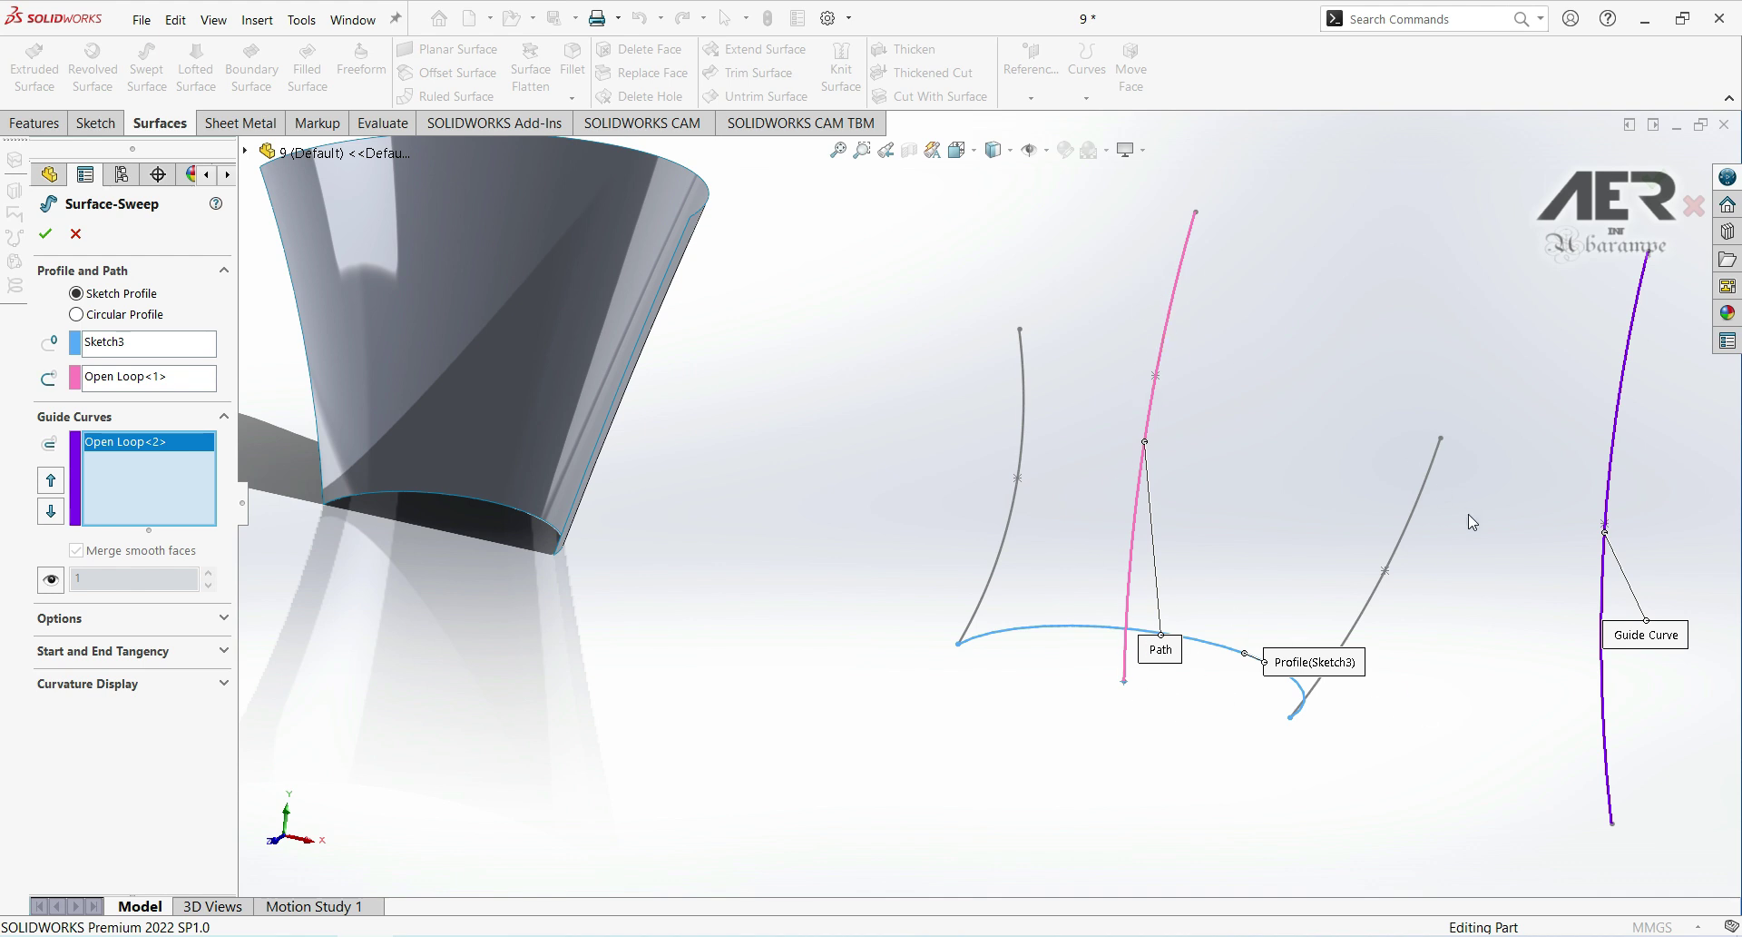
key(z)
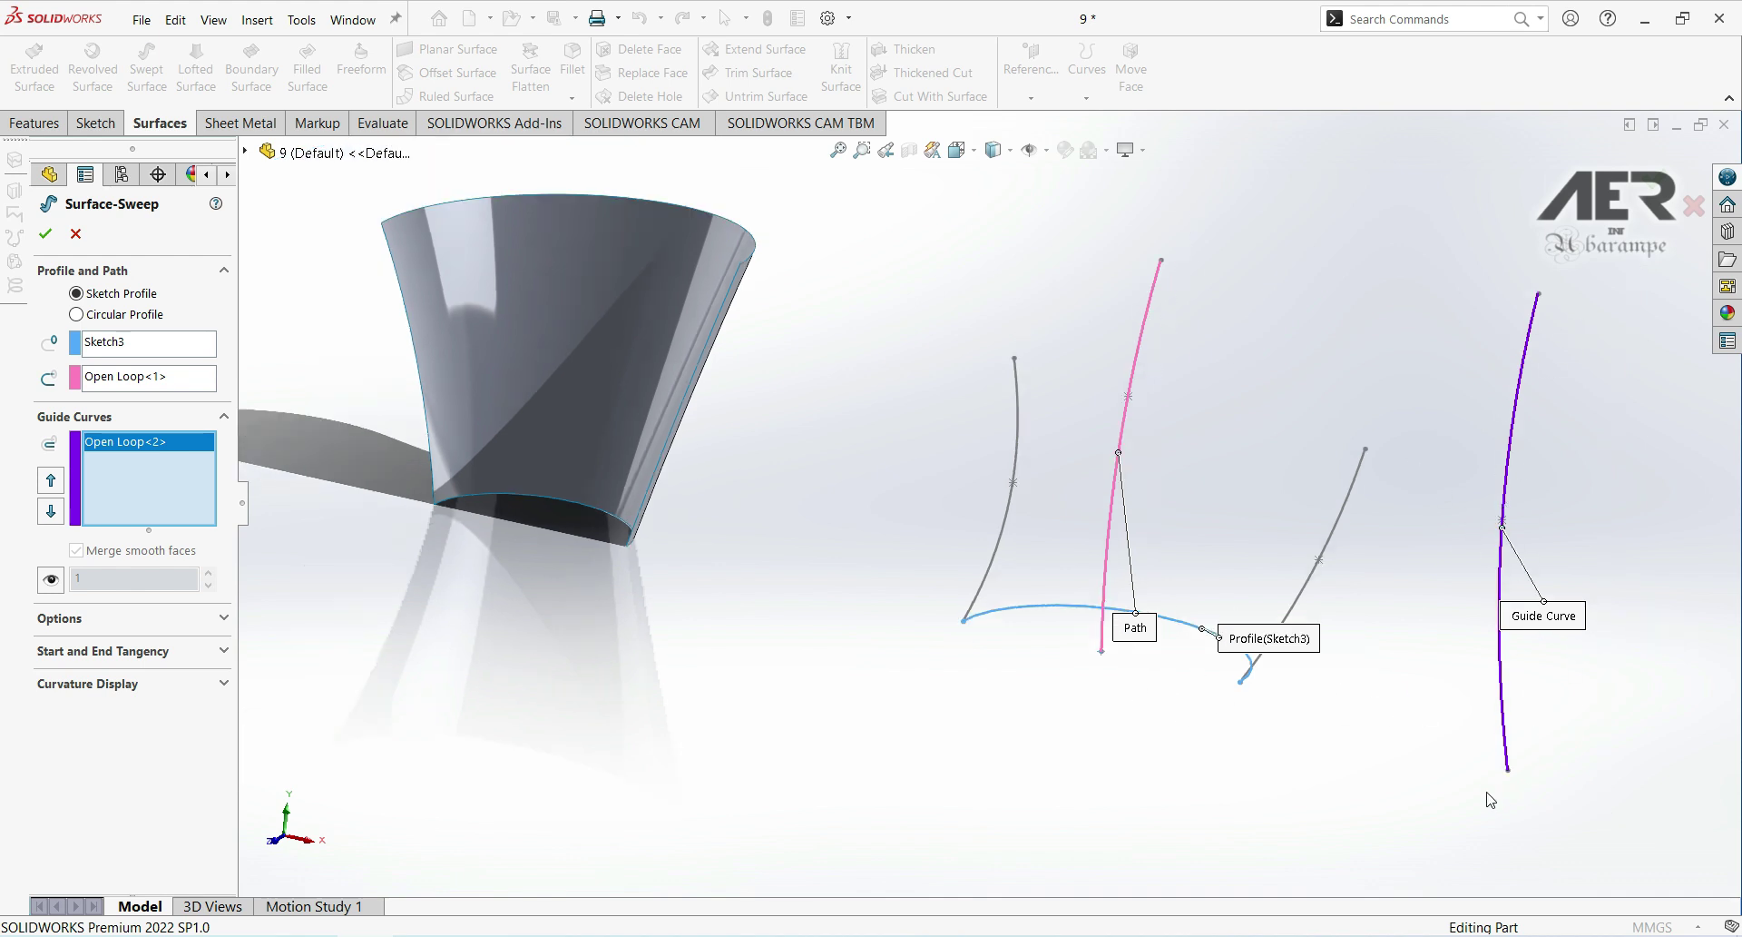